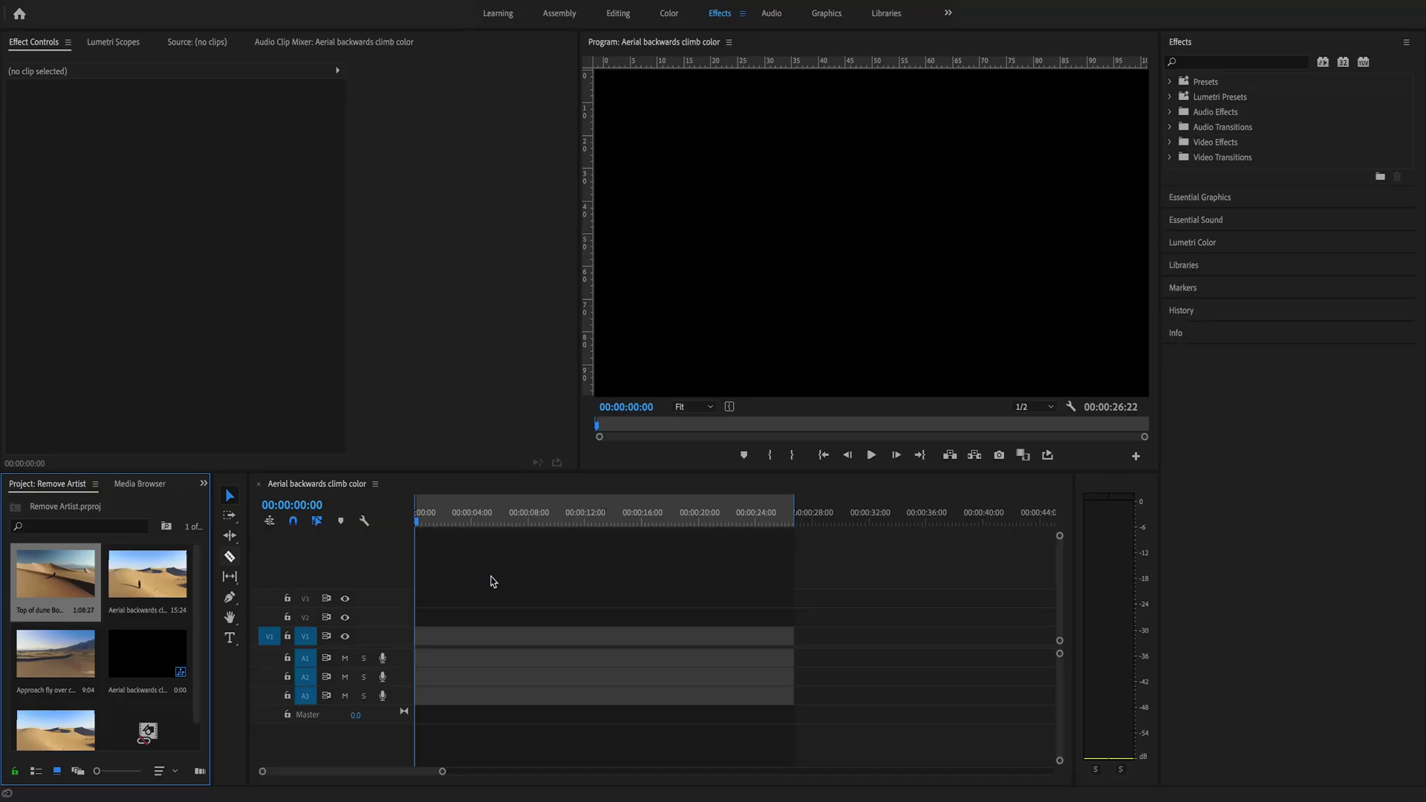
# Place Top of dune Boomerang orbit.MOV at 00:00 on V1 and play it back
pyautogui.moveTo(85, 577); pyautogui.dragTo(394, 635)
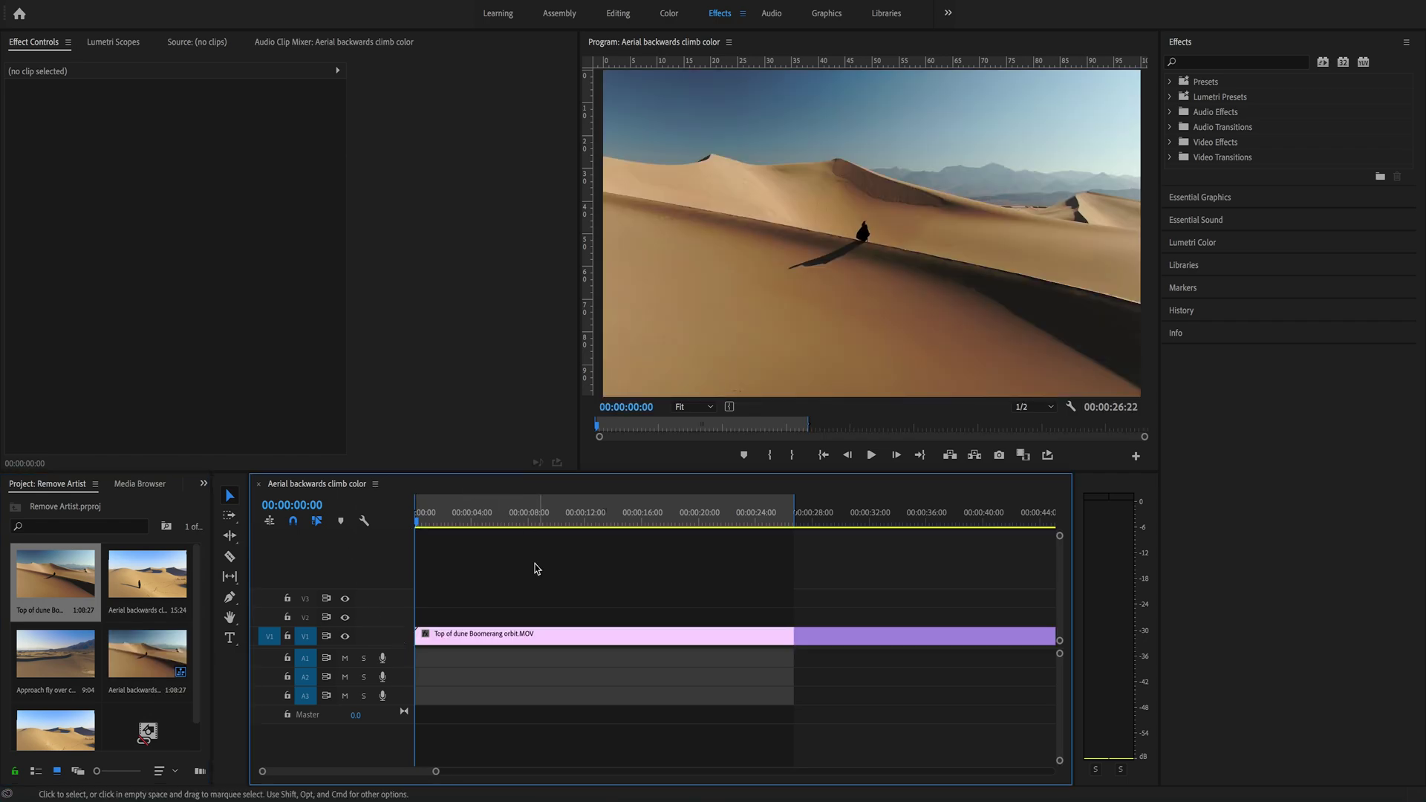
pyautogui.press('space')
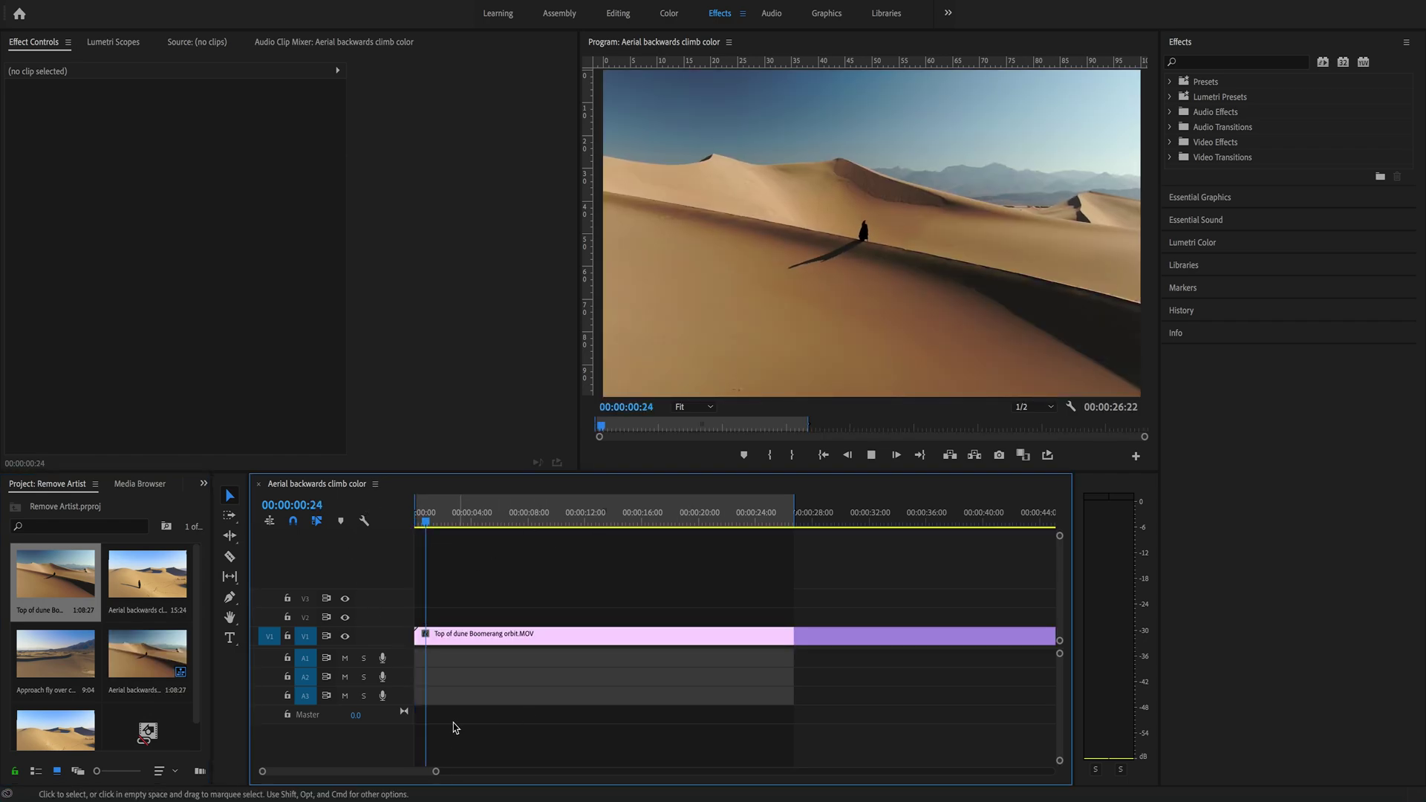
pyautogui.moveTo(435, 771); pyautogui.dragTo(518, 770)
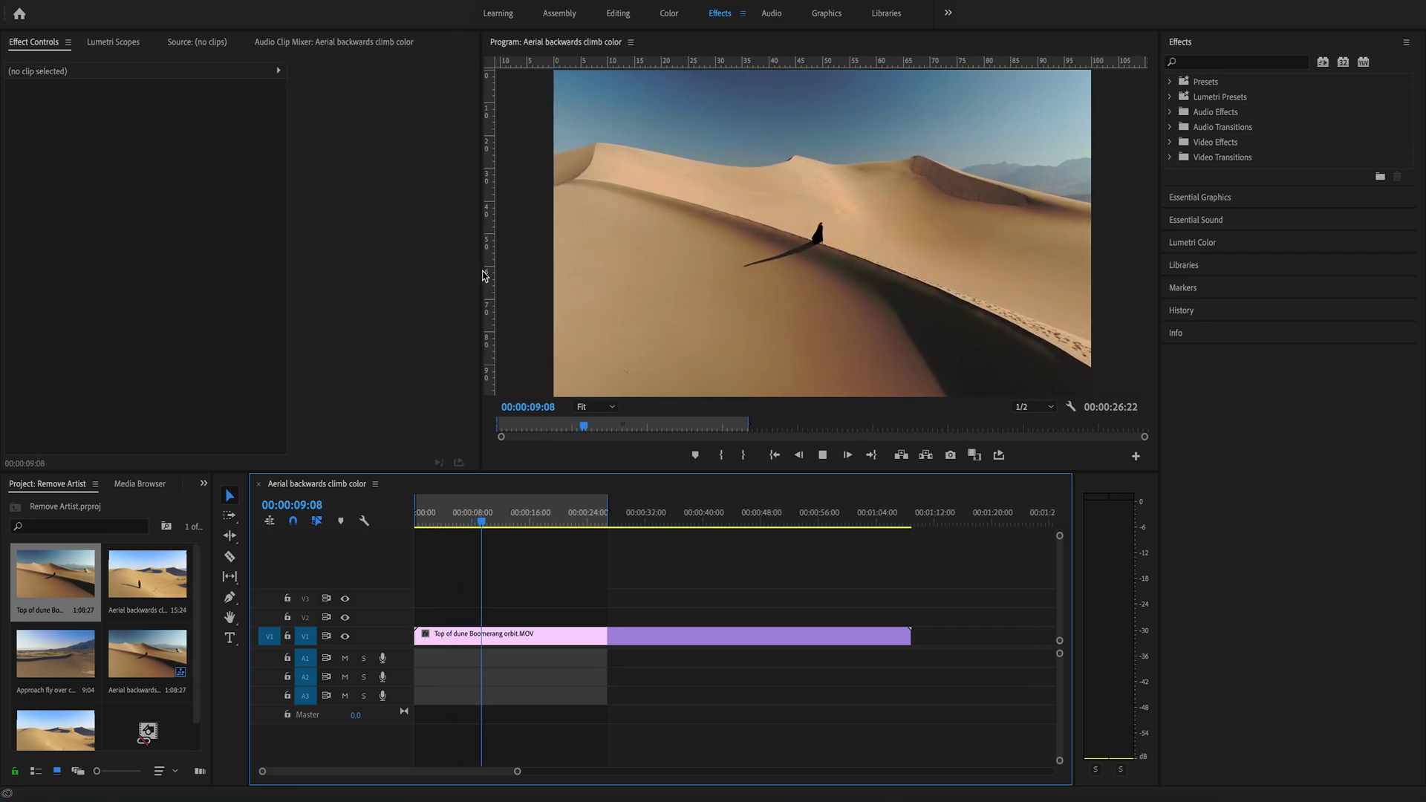
# Scan the footage at faster speed and park the playhead at the cut point through the shadow section
pyautogui.press('x')
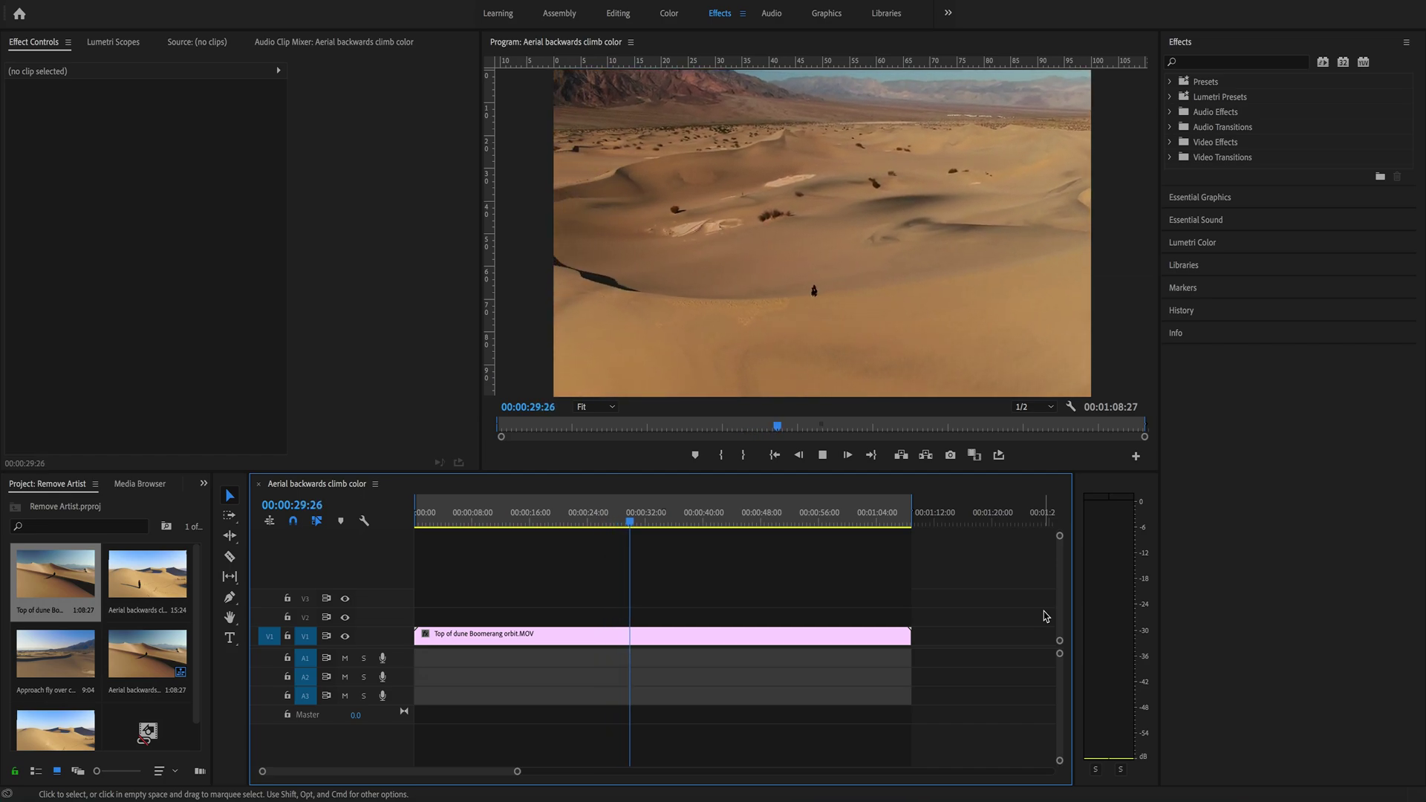
pyautogui.press('space')
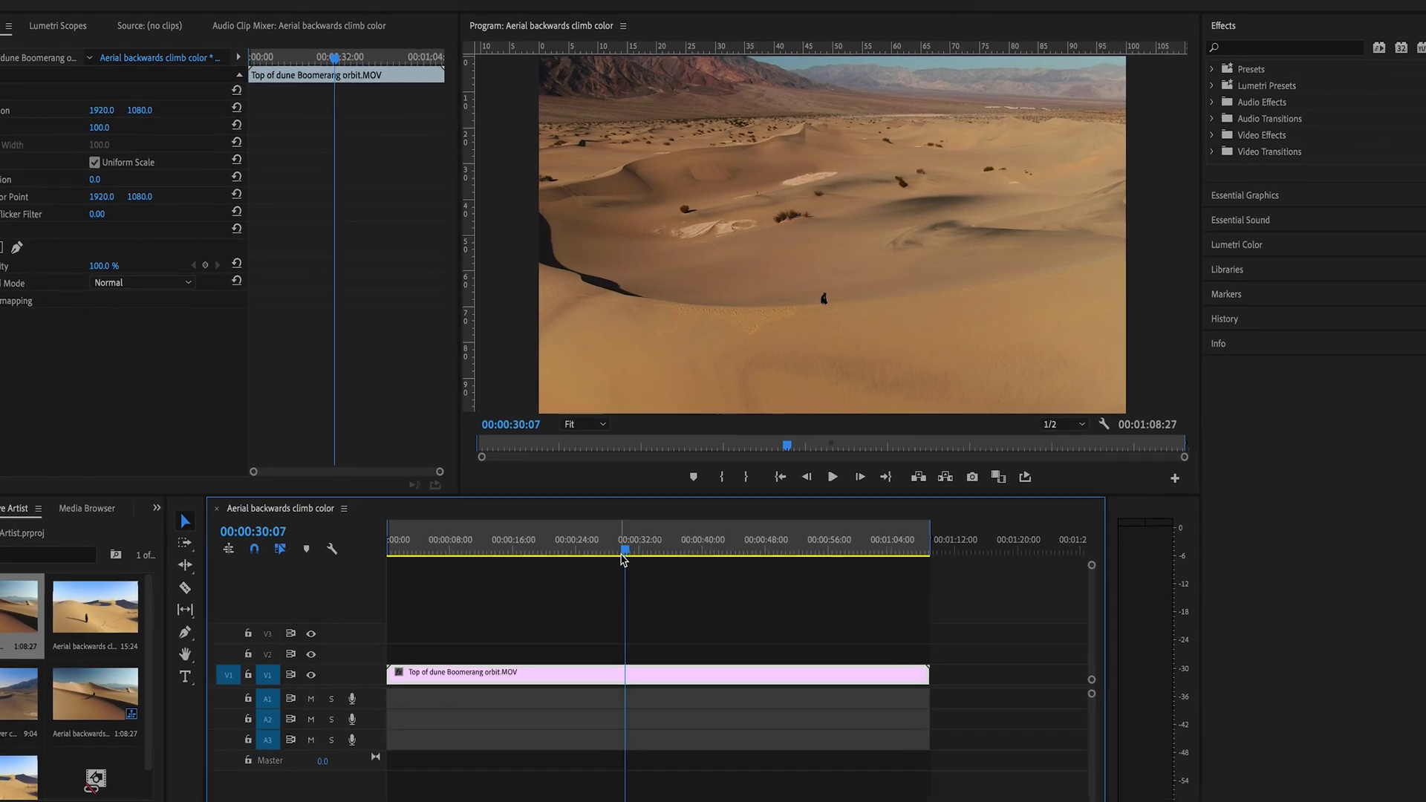
pyautogui.moveTo(632, 522); pyautogui.dragTo(556, 523)
pyautogui.moveTo(499, 640)
pyautogui.mouseDown()
pyautogui.moveTo(528, 642)
pyautogui.moveTo(504, 645)
pyautogui.moveTo(501, 630)
pyautogui.mouseUp()
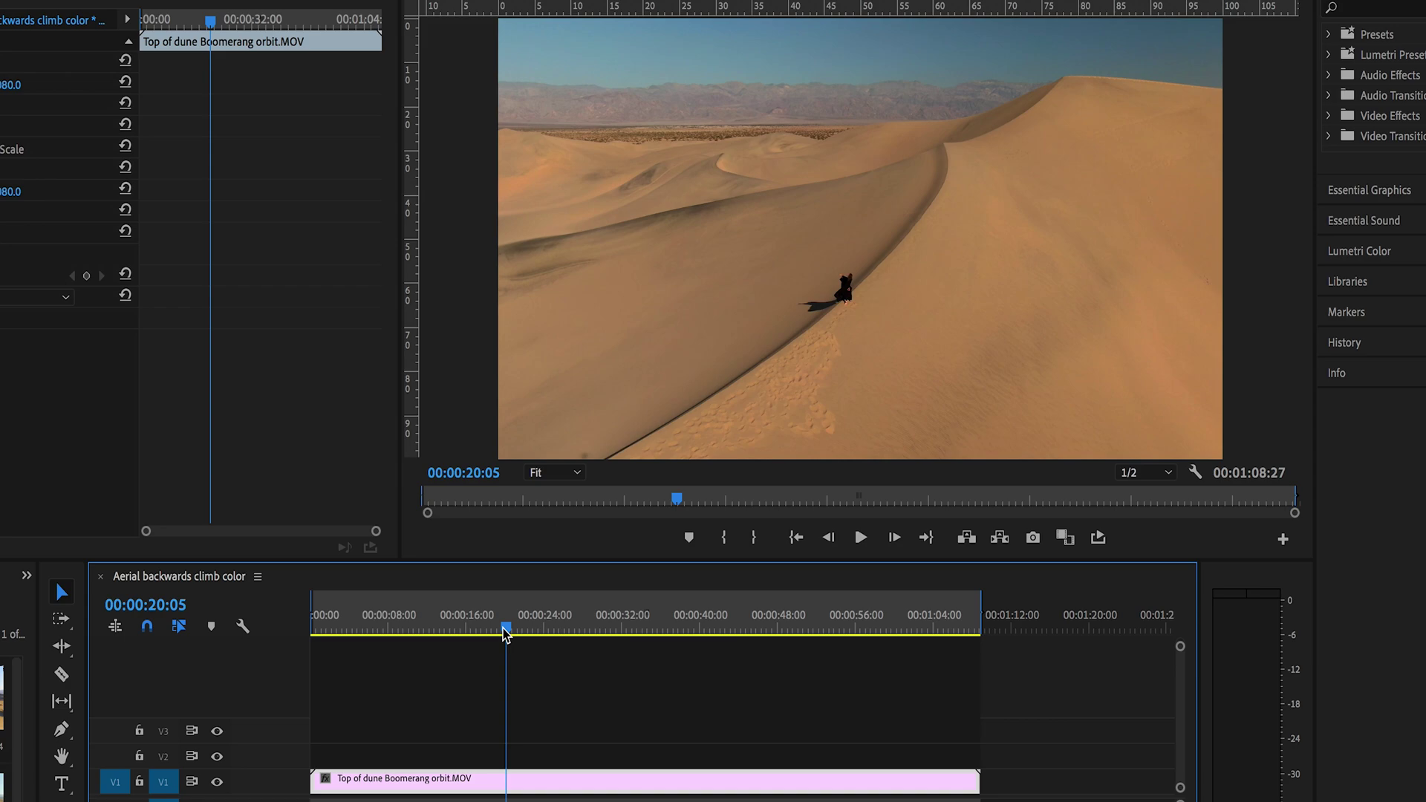
pyautogui.moveTo(505, 635); pyautogui.dragTo(499, 631)
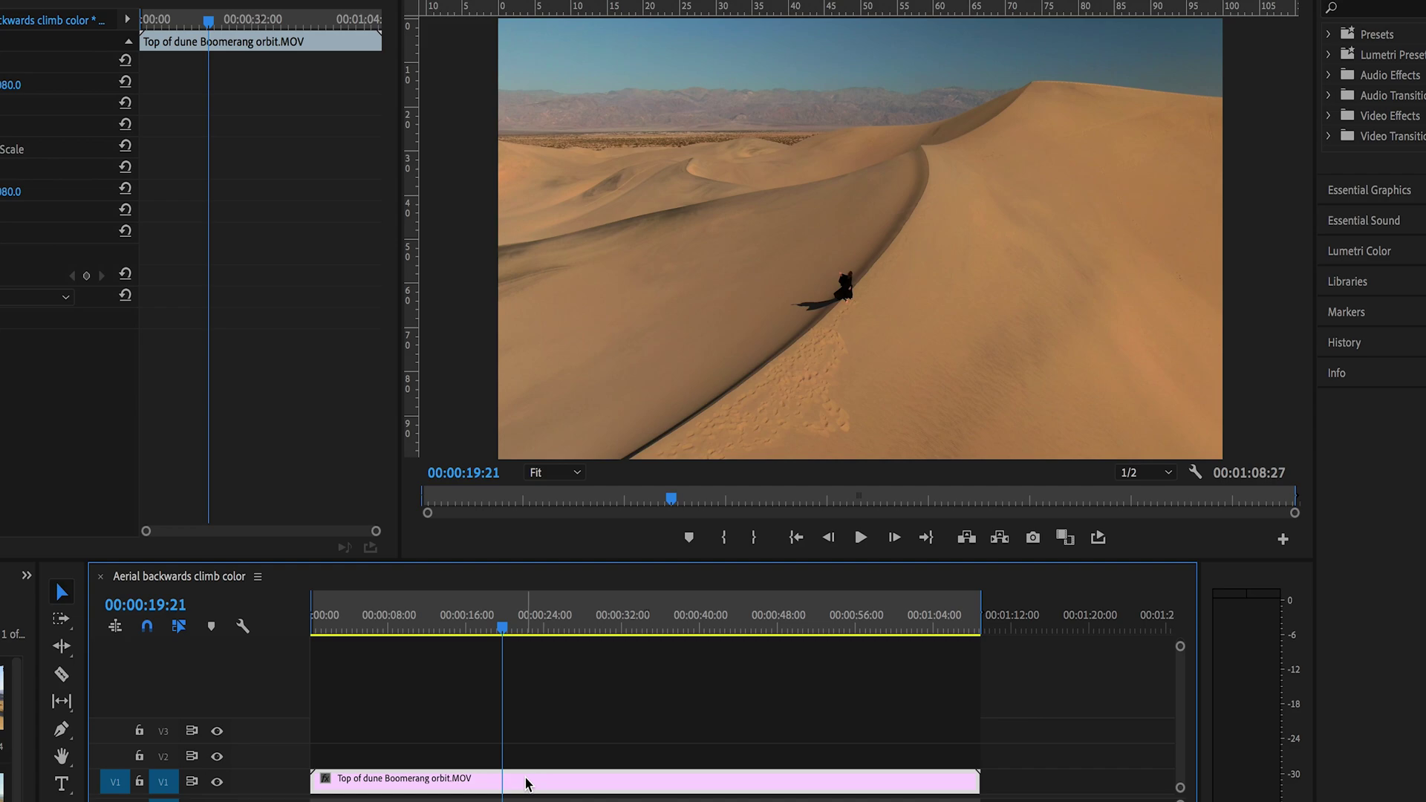
# Razor the dune clip at 00:00:19:21 and 00:00:30:09, then return to the Selection tool
pyautogui.press('c')
pyautogui.click(503, 780)
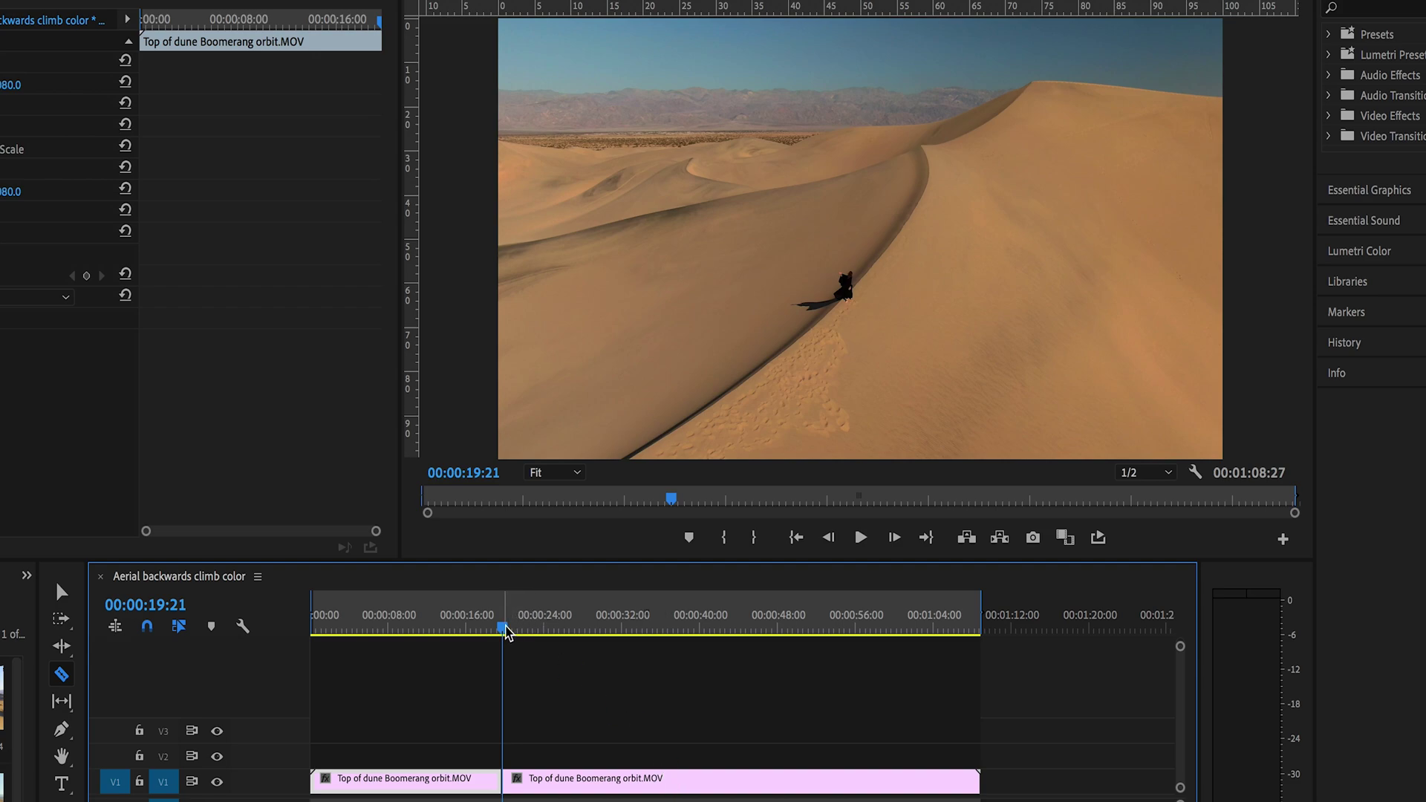
pyautogui.moveTo(502, 627); pyautogui.dragTo(608, 618)
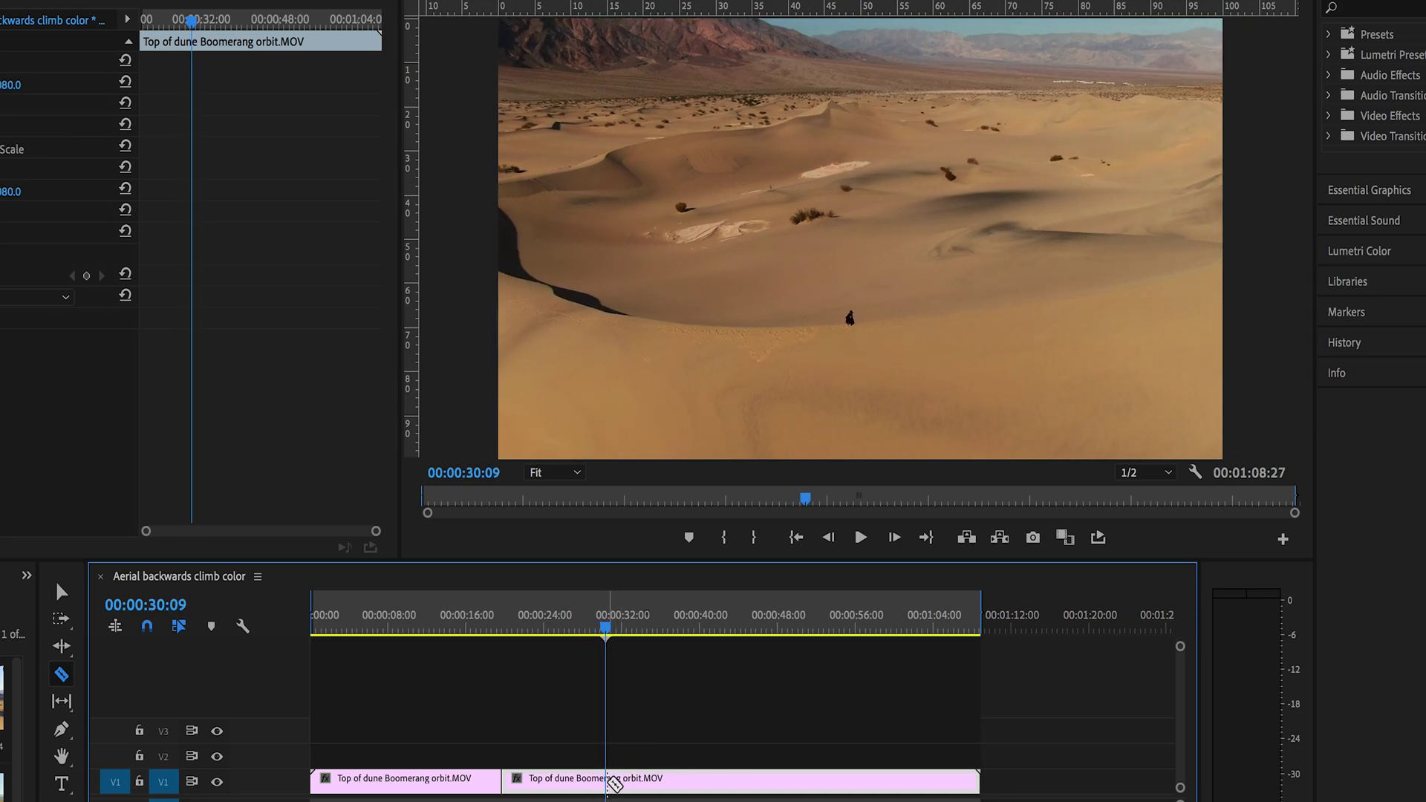
pyautogui.click(606, 780)
pyautogui.click(786, 776)
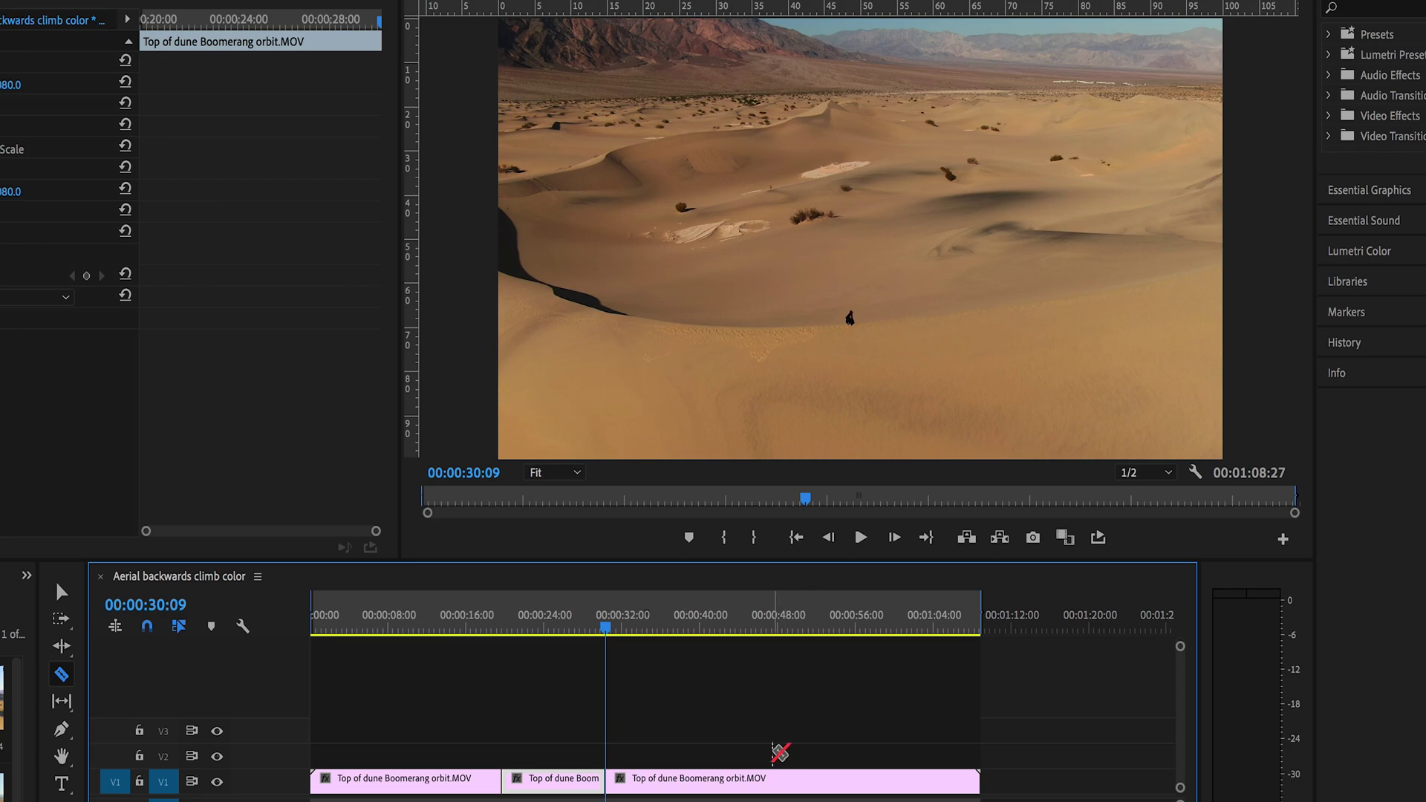
pyautogui.press('v')
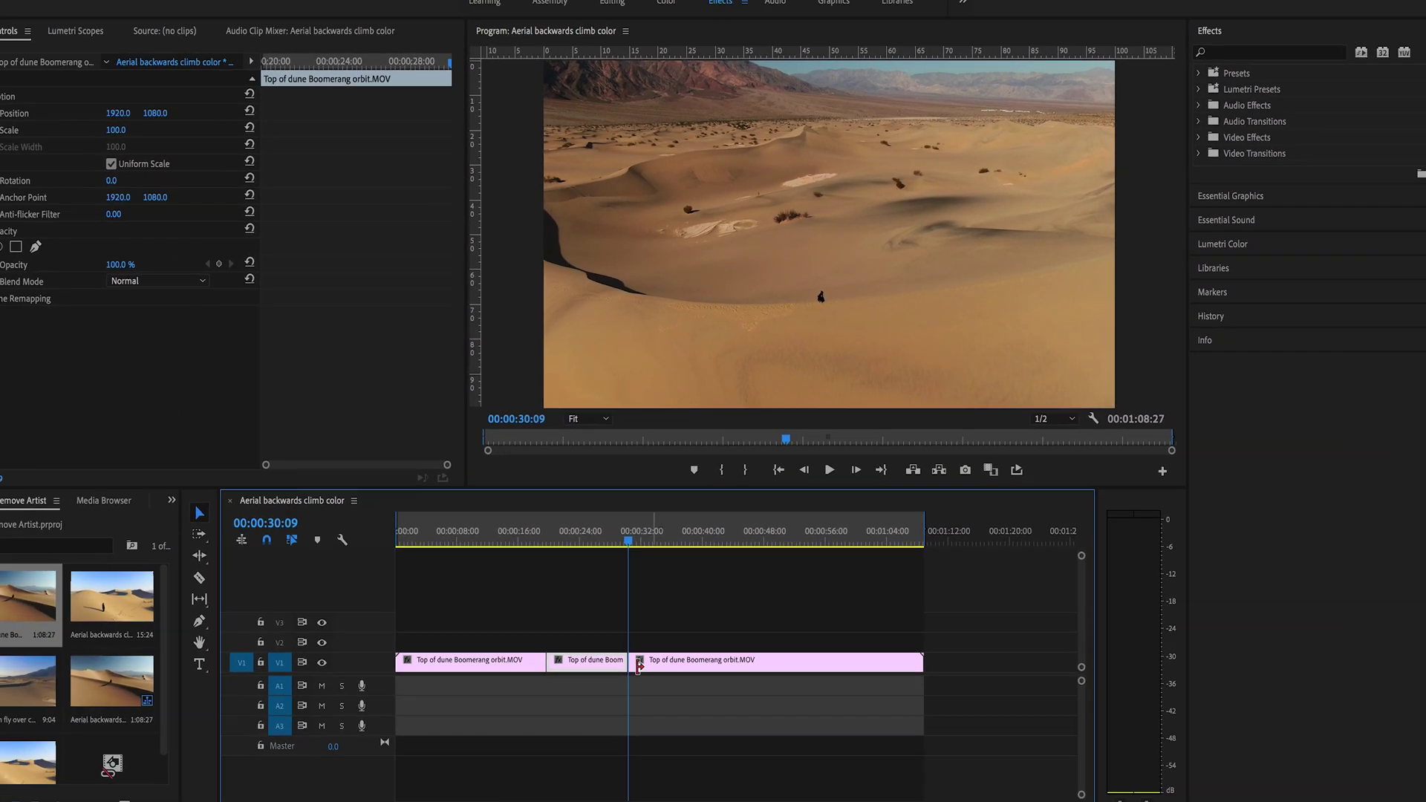
# Select the isolated middle piece, then all the clip pieces on V1
pyautogui.click(599, 619)
pyautogui.click(596, 638)
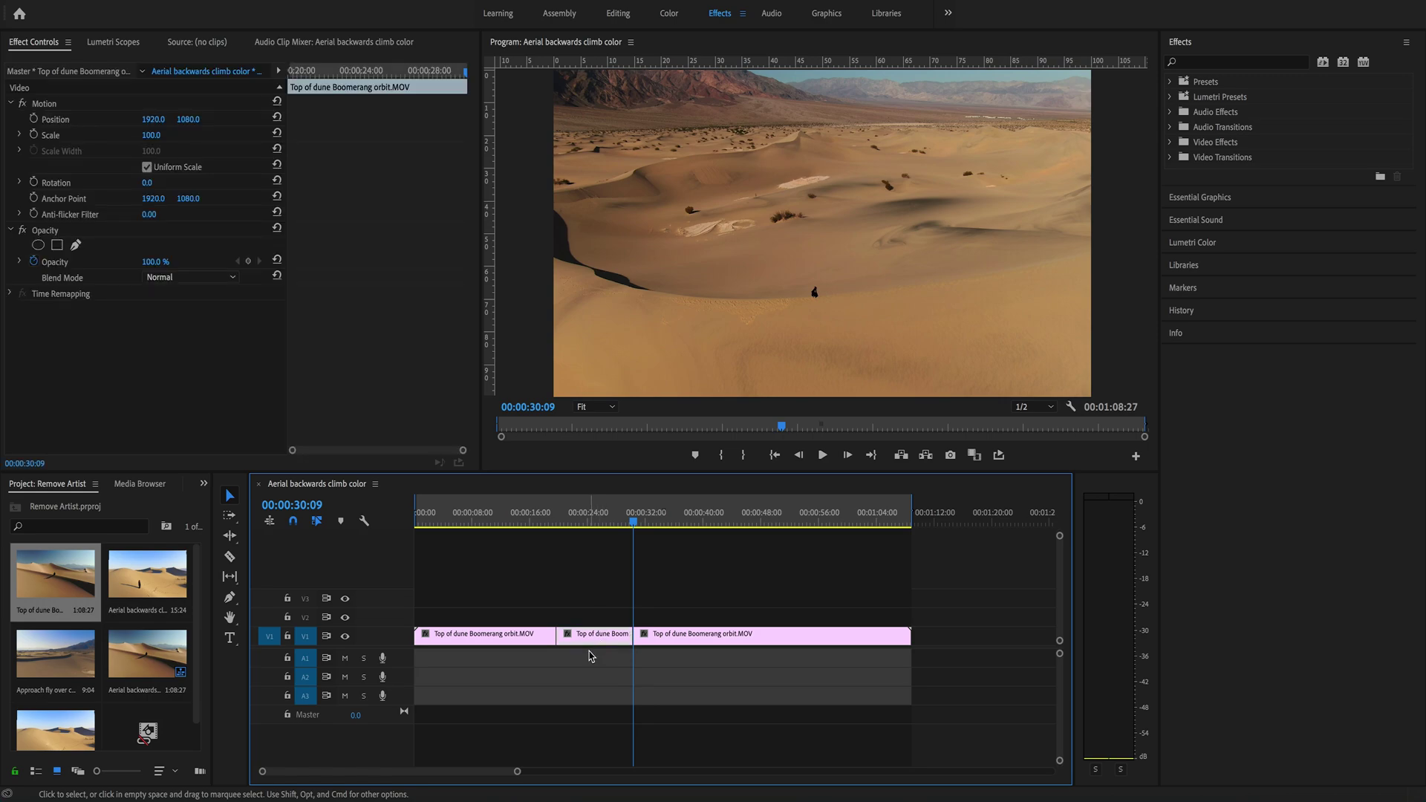
pyautogui.moveTo(532, 601); pyautogui.dragTo(707, 655)
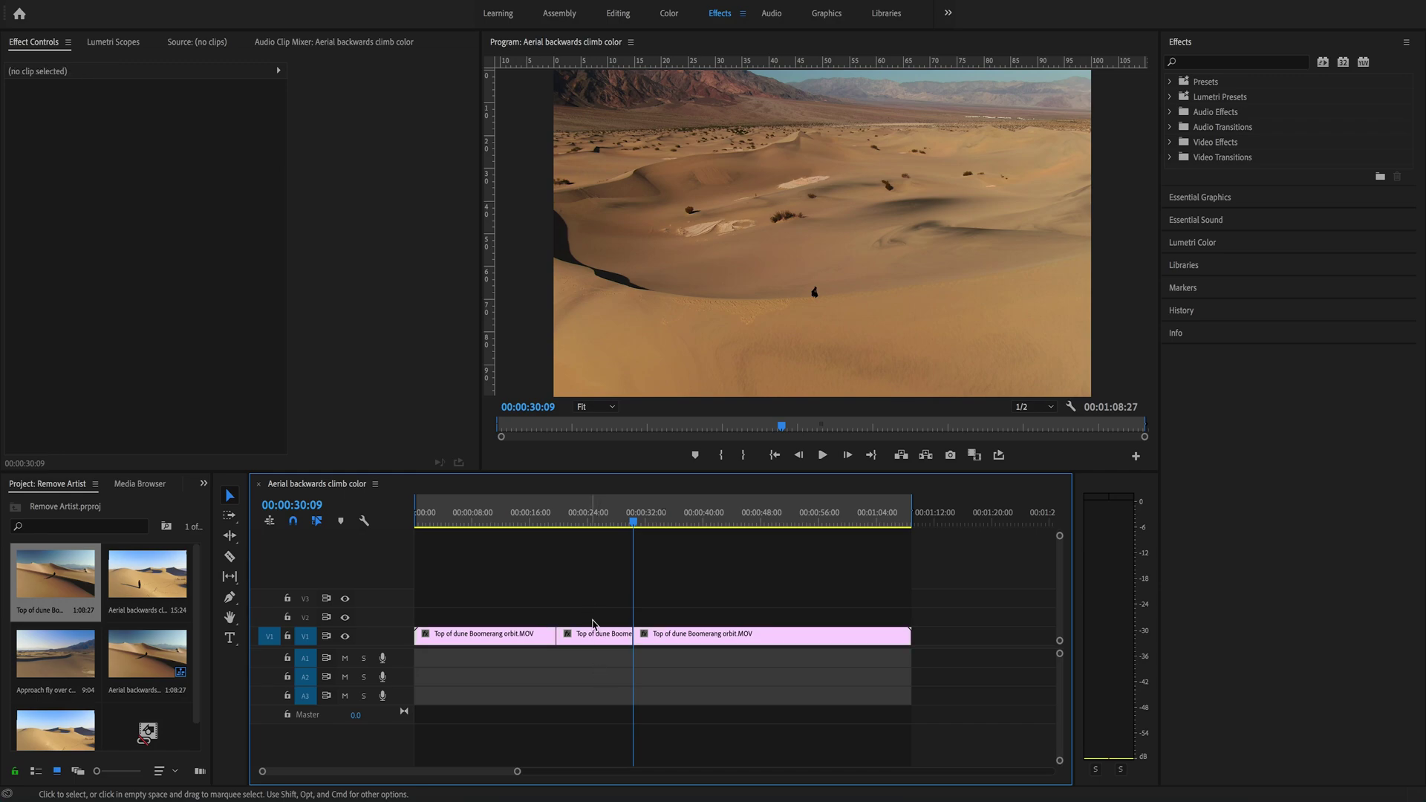
# Replace the middle V1 piece with an After Effects composition saved as Remove Drone Shadow.aep
pyautogui.click(596, 638)
pyautogui.rightClick(601, 642)
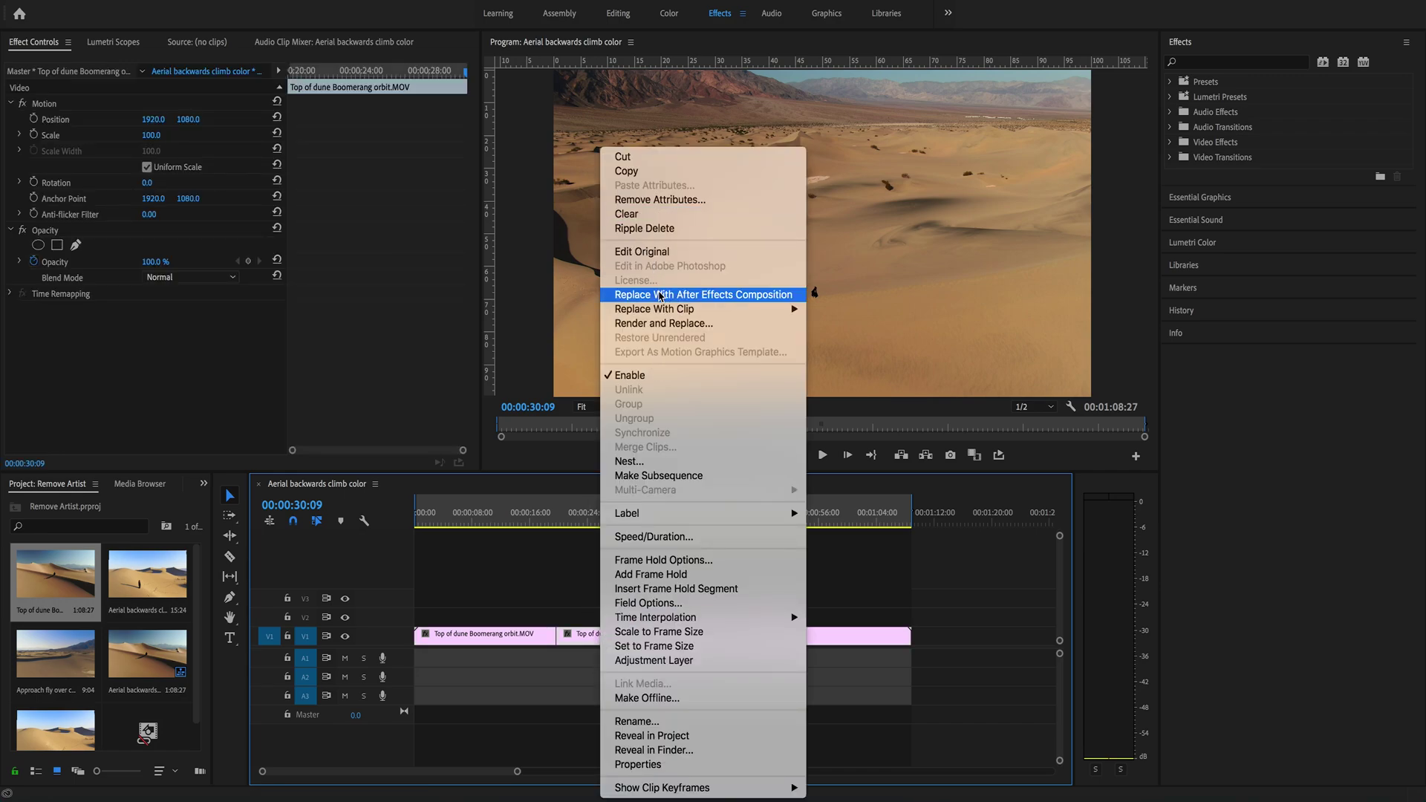
pyautogui.click(661, 298)
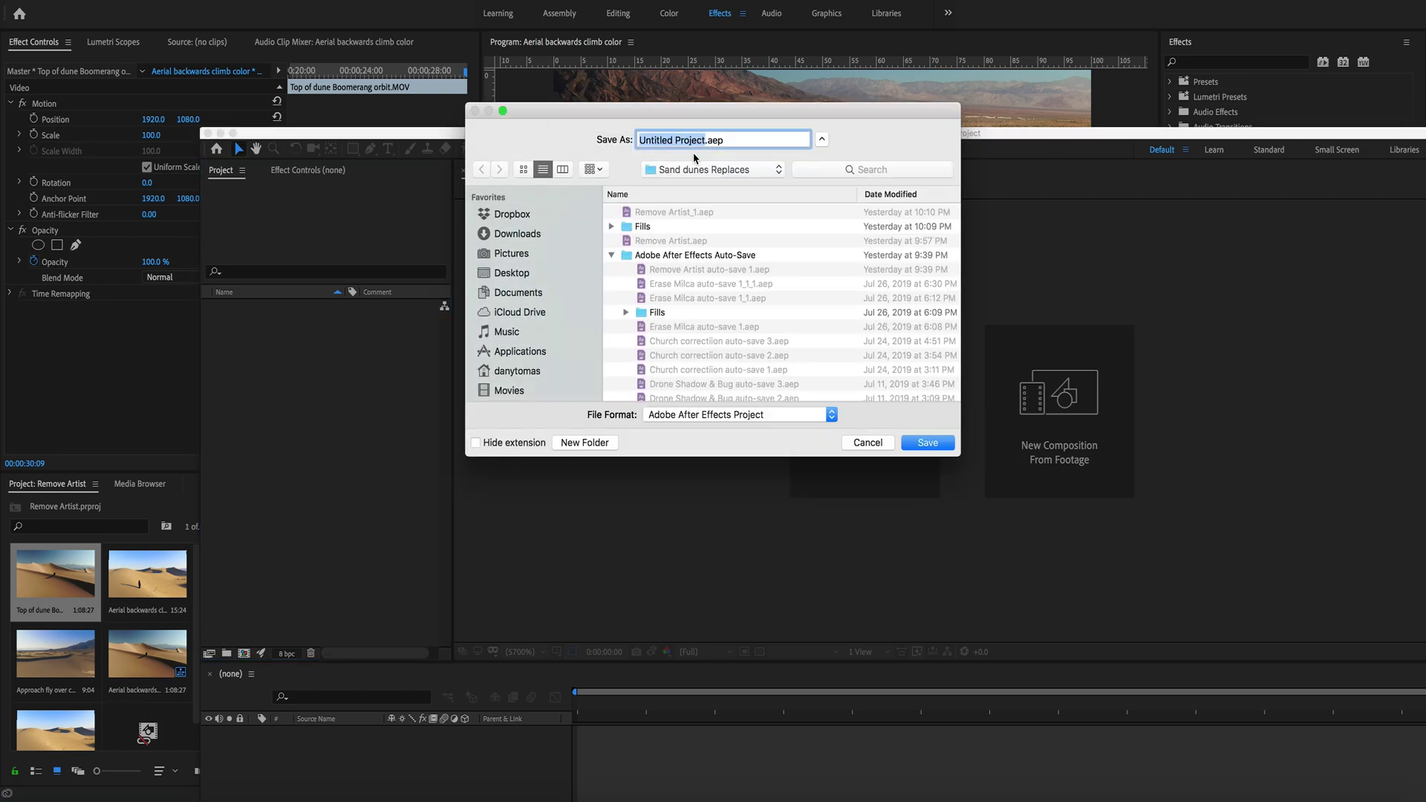
pyautogui.write('Remove Drone Shadow')
pyautogui.click(930, 444)
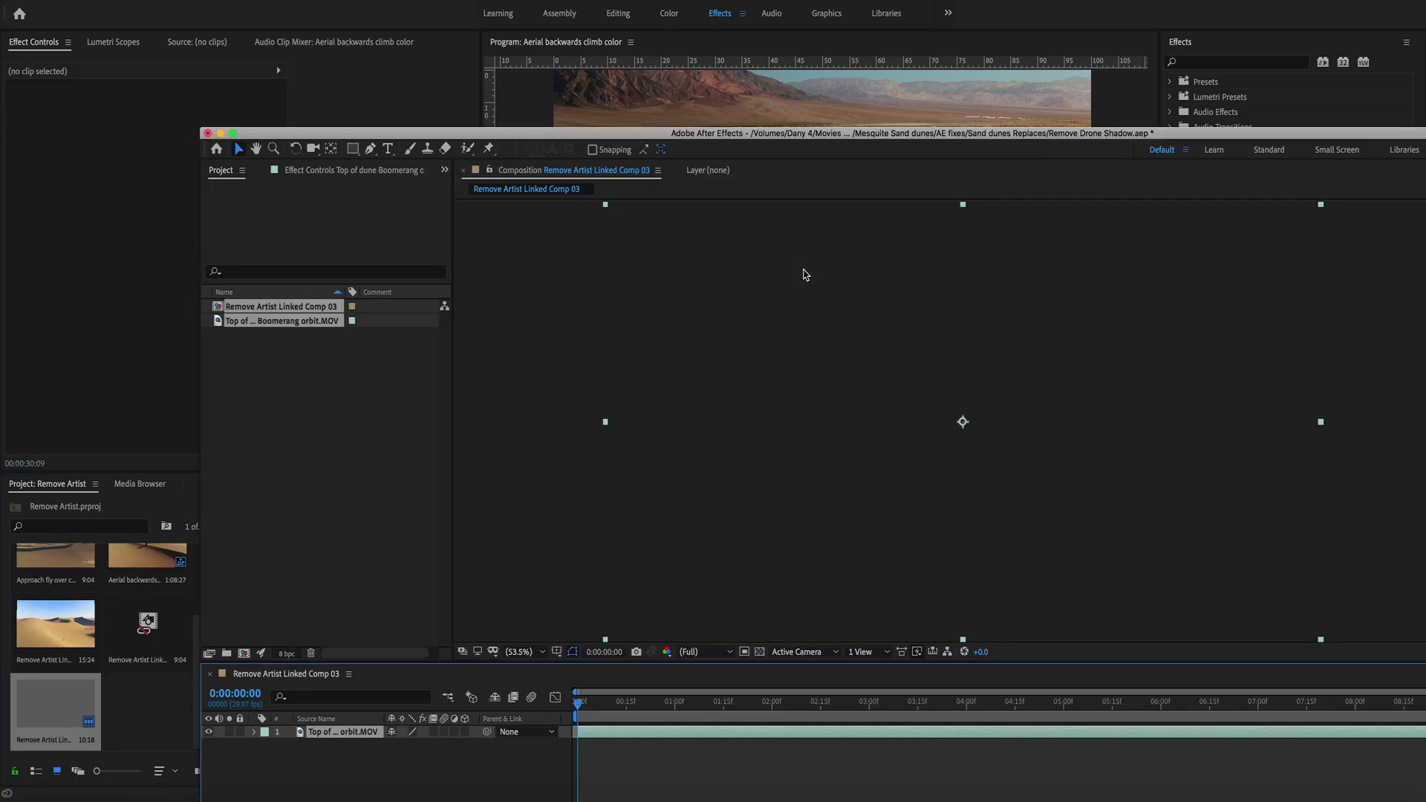
# Maximize the After Effects window and scrub the linked comp to 0:00:01:24
pyautogui.doubleClick(951, 136)
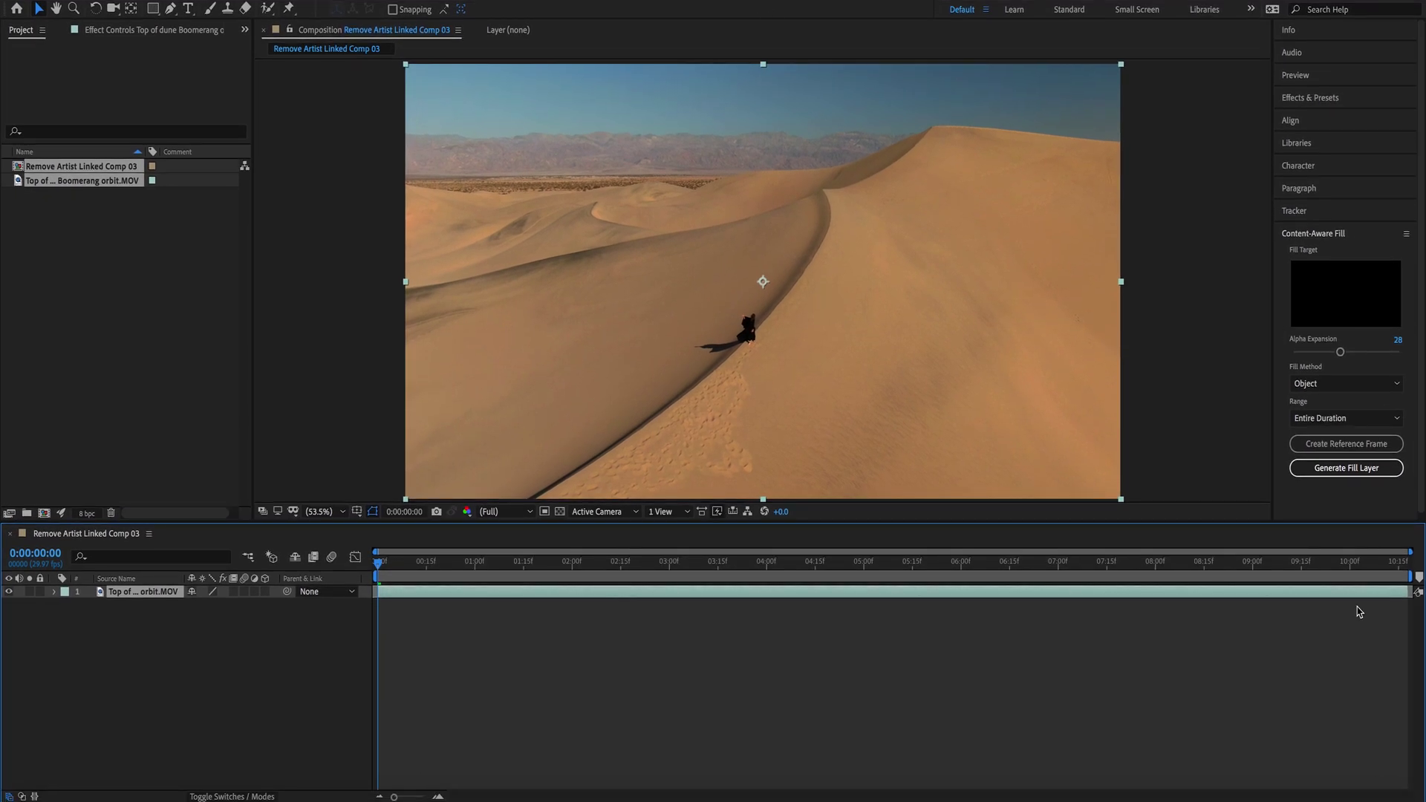
pyautogui.moveTo(375, 566); pyautogui.dragTo(553, 568)
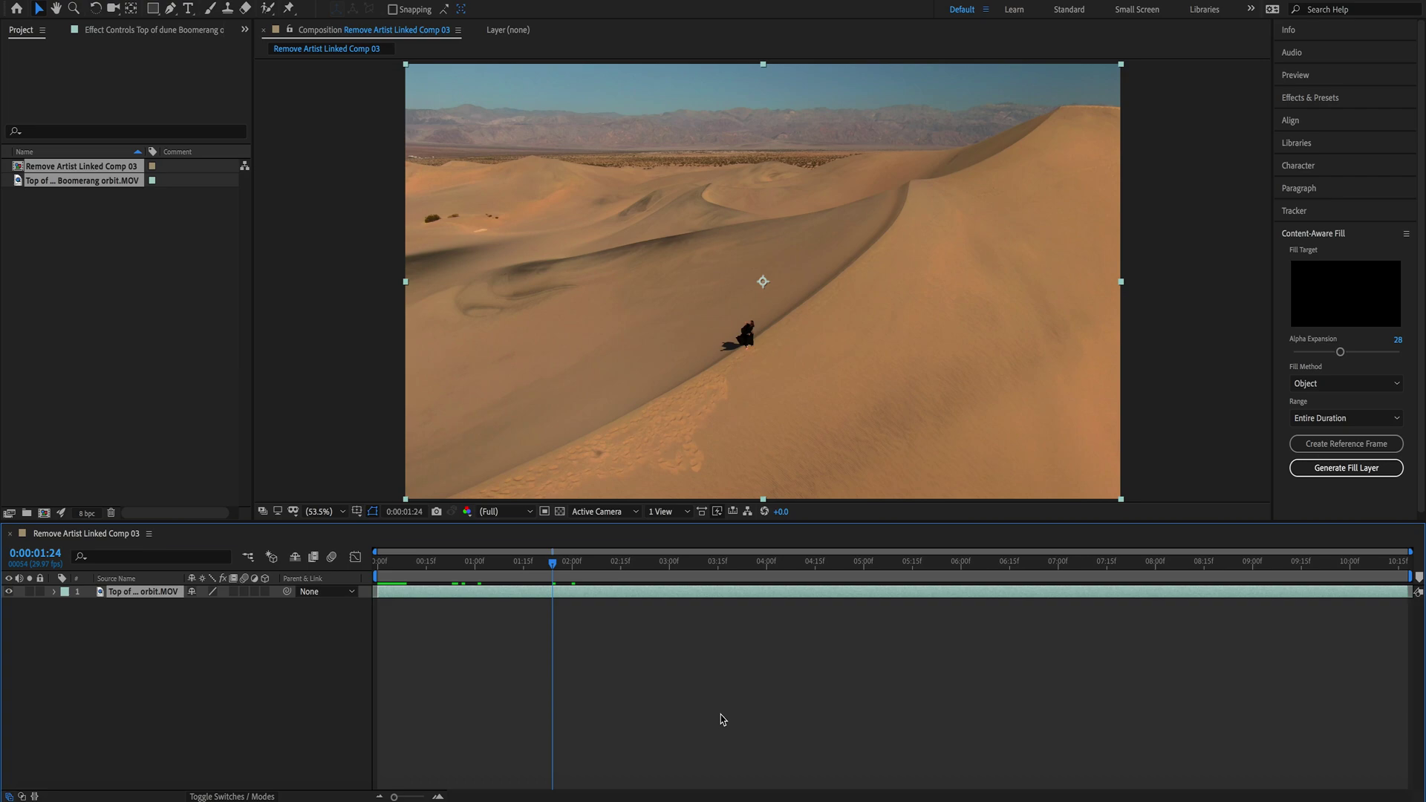
# Zoom the viewer to 200% and pan toward the dune ridge and the drone shadow
pyautogui.click(343, 511)
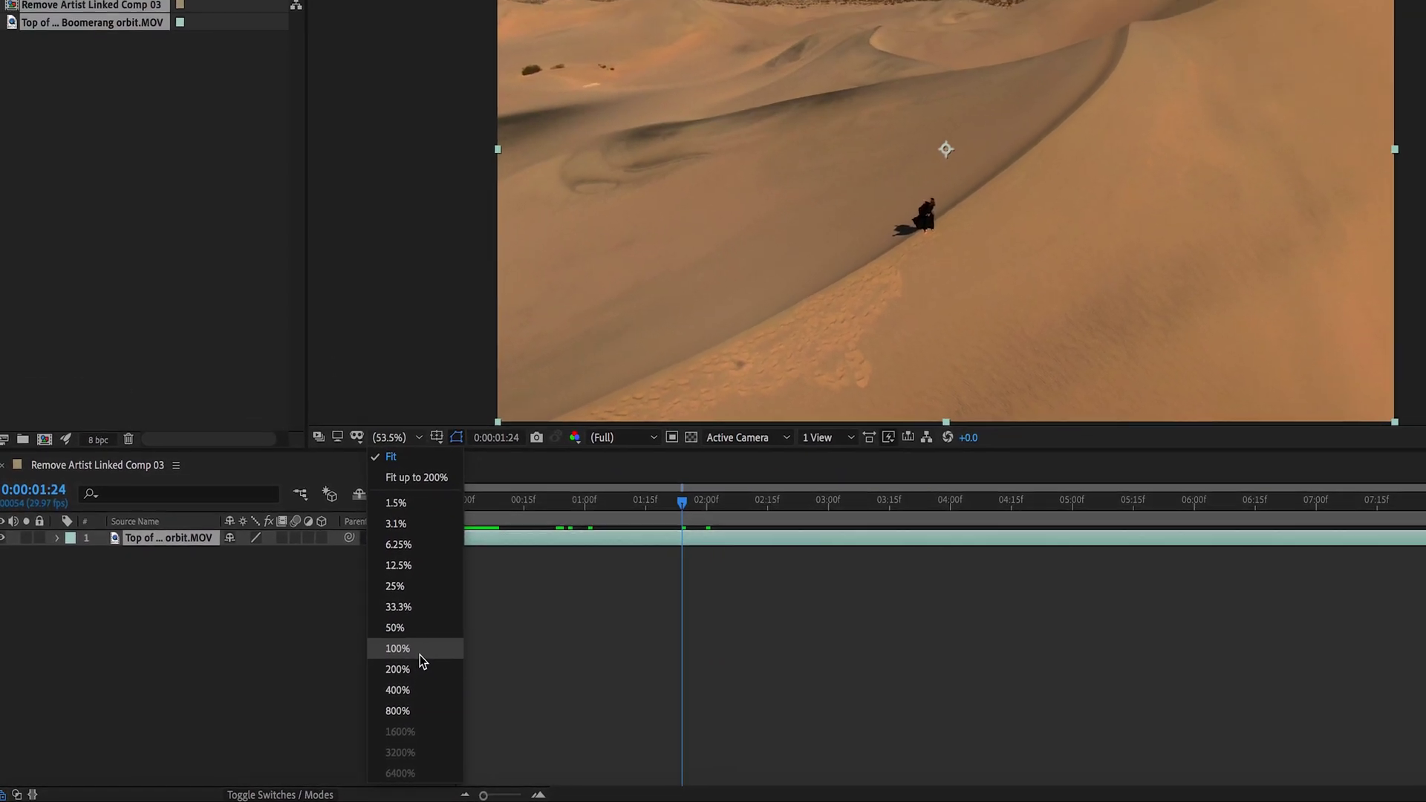
pyautogui.click(398, 669)
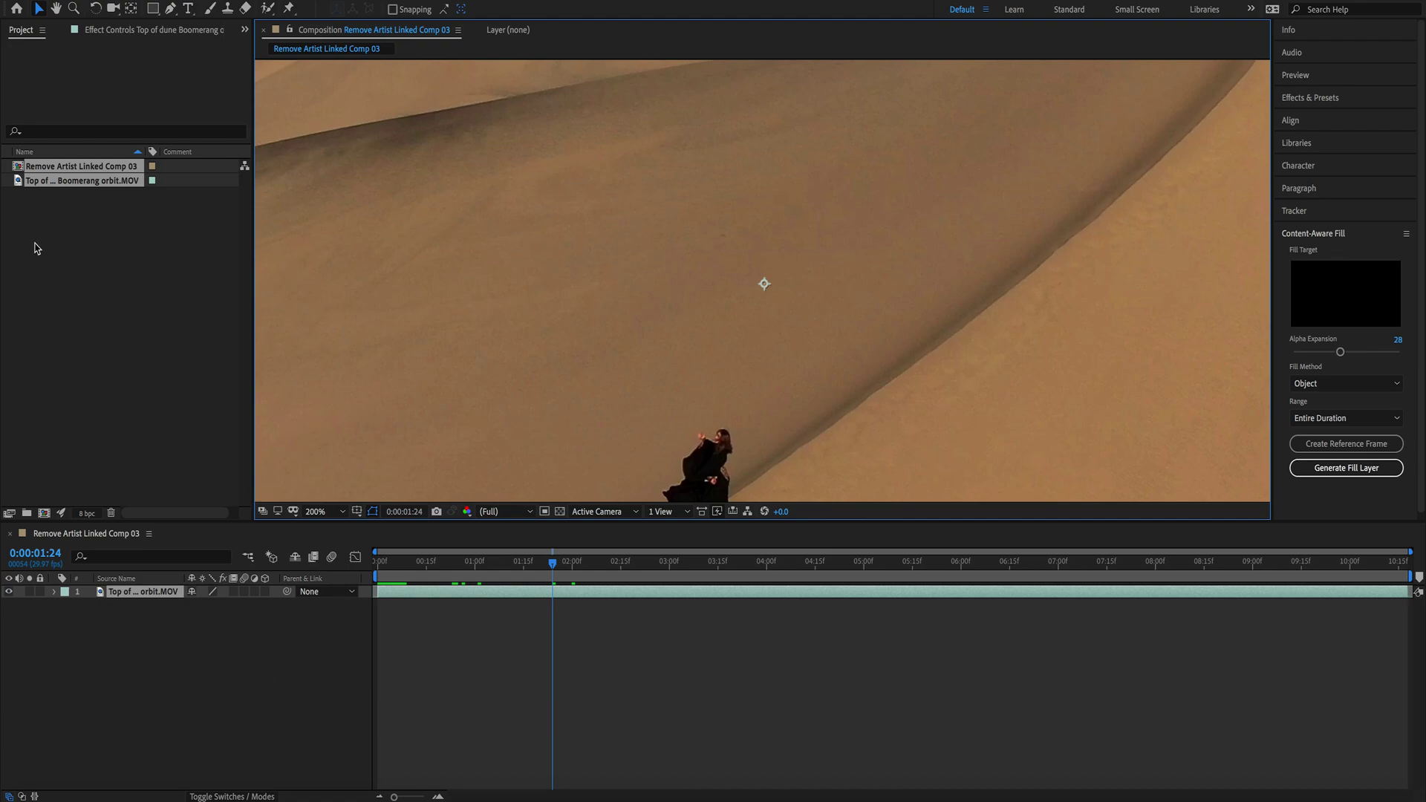
pyautogui.click(56, 9)
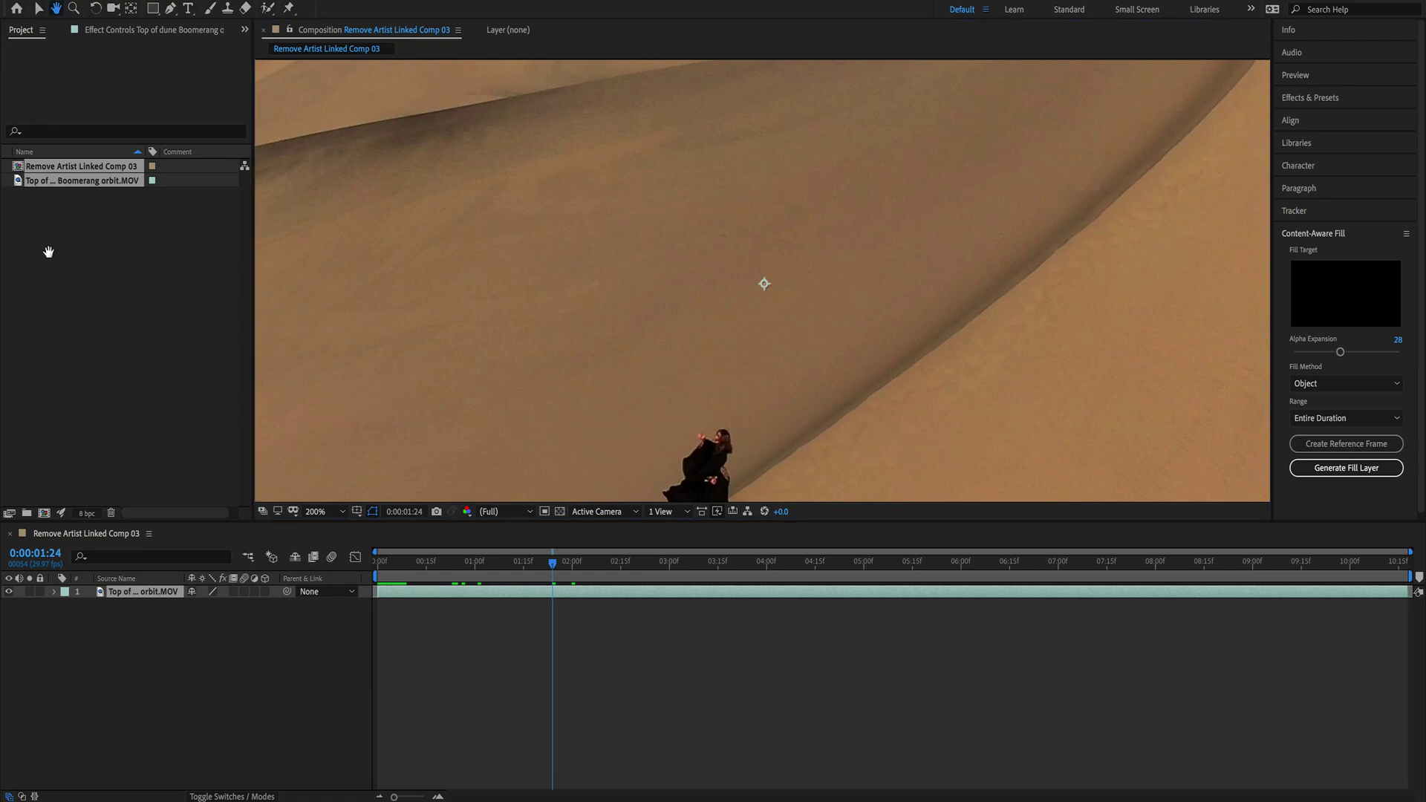
pyautogui.moveTo(490, 362); pyautogui.dragTo(729, 186)
pyautogui.moveTo(604, 267); pyautogui.dragTo(722, 239)
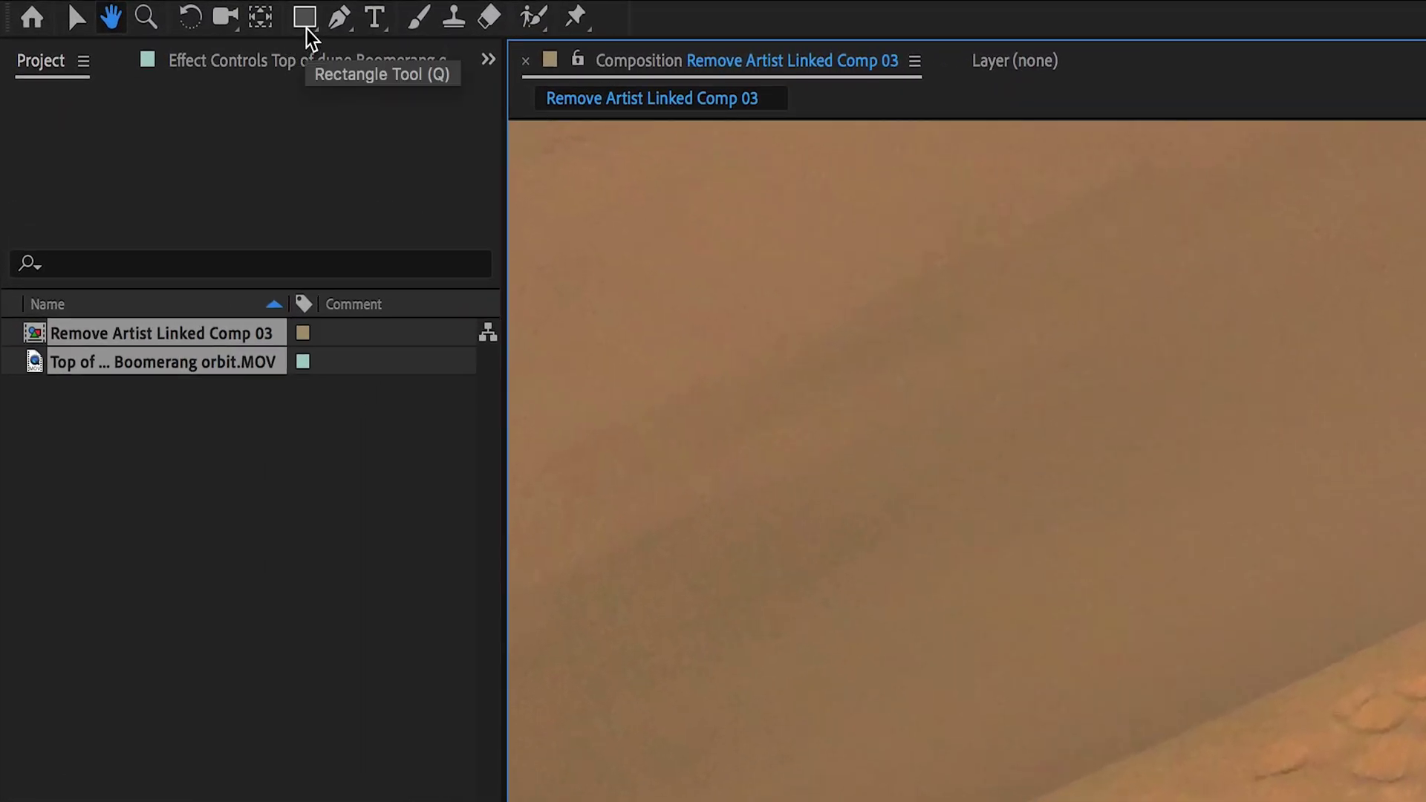
# Draw an ellipse around the drone shadow on the dune layer with the Ellipse tool
pyautogui.click(305, 17)
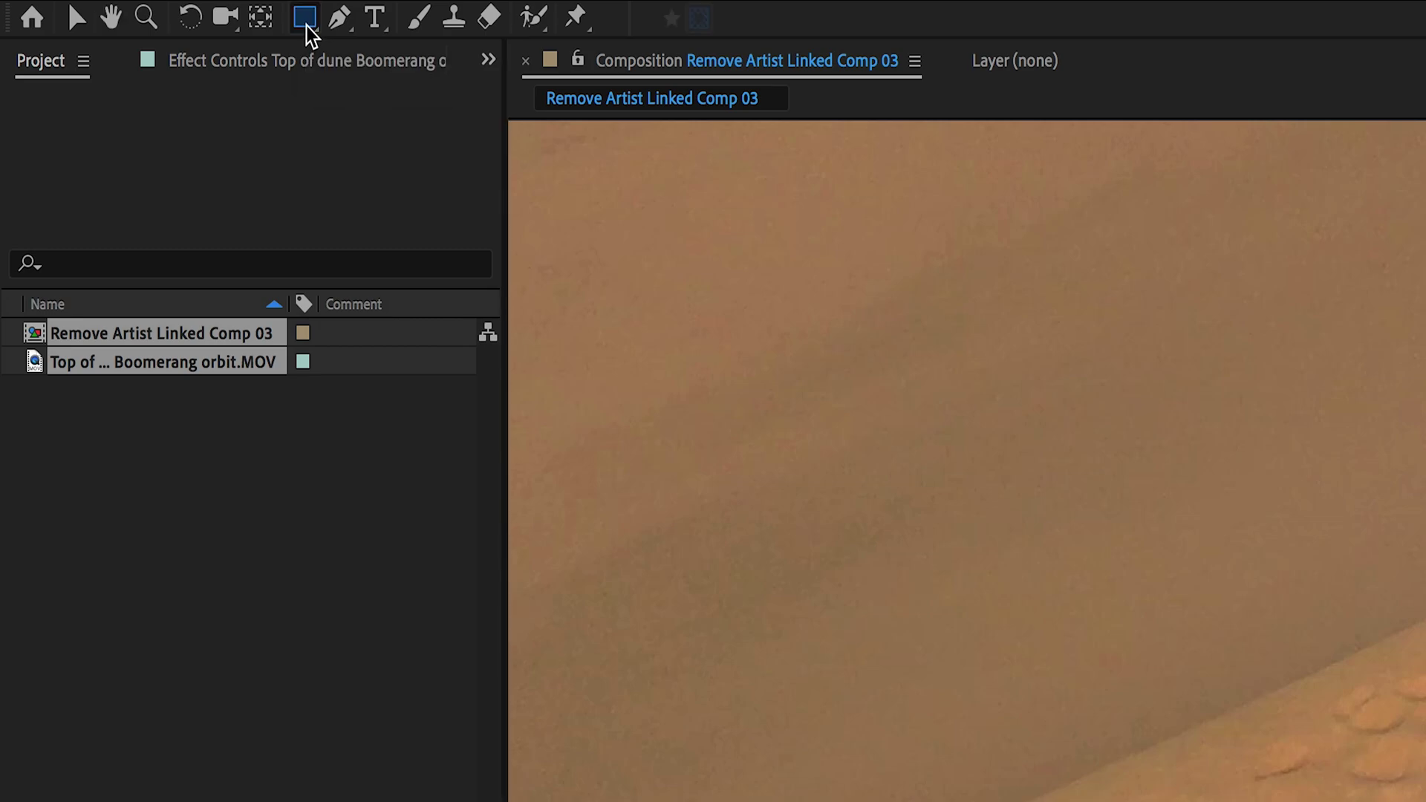
pyautogui.press('q')
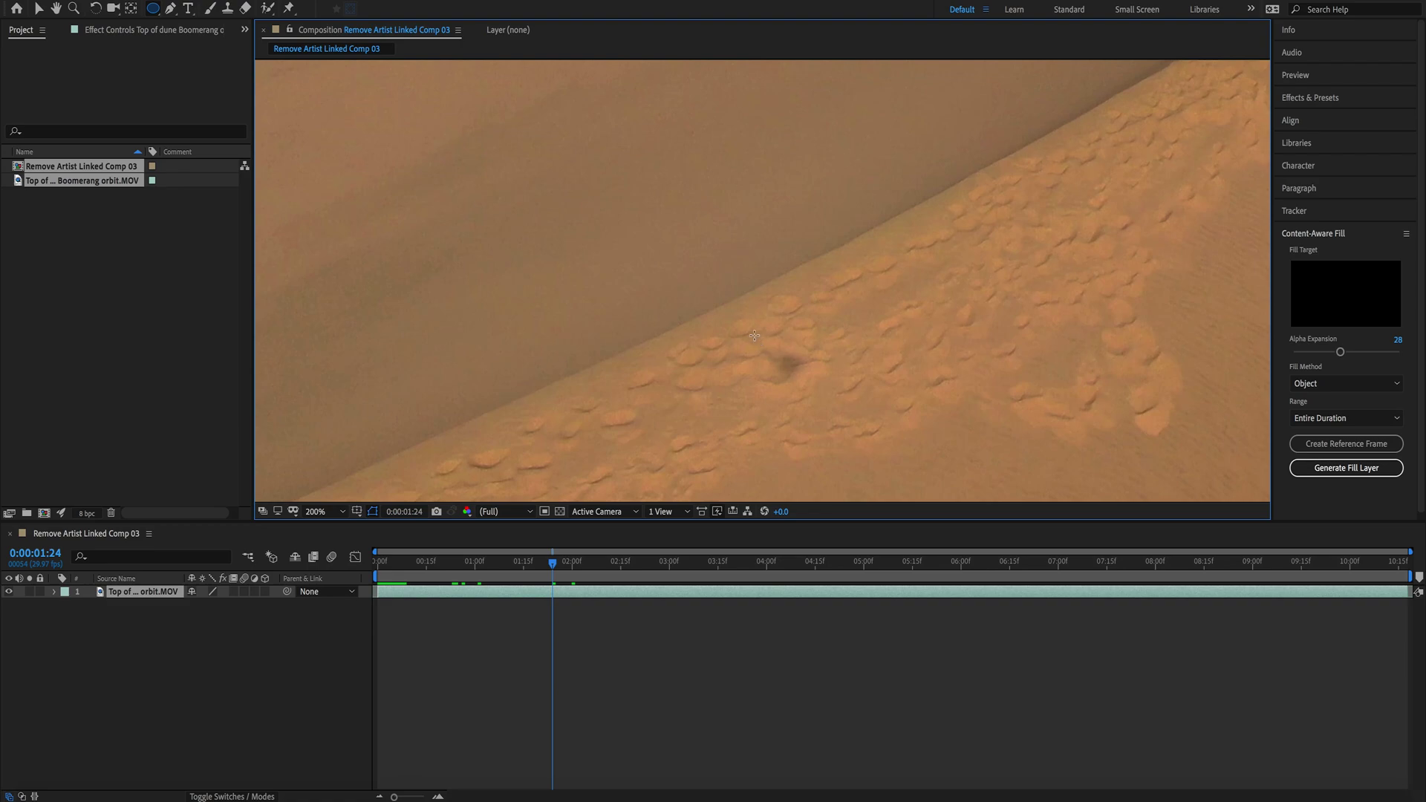
pyautogui.moveTo(751, 334); pyautogui.dragTo(824, 391)
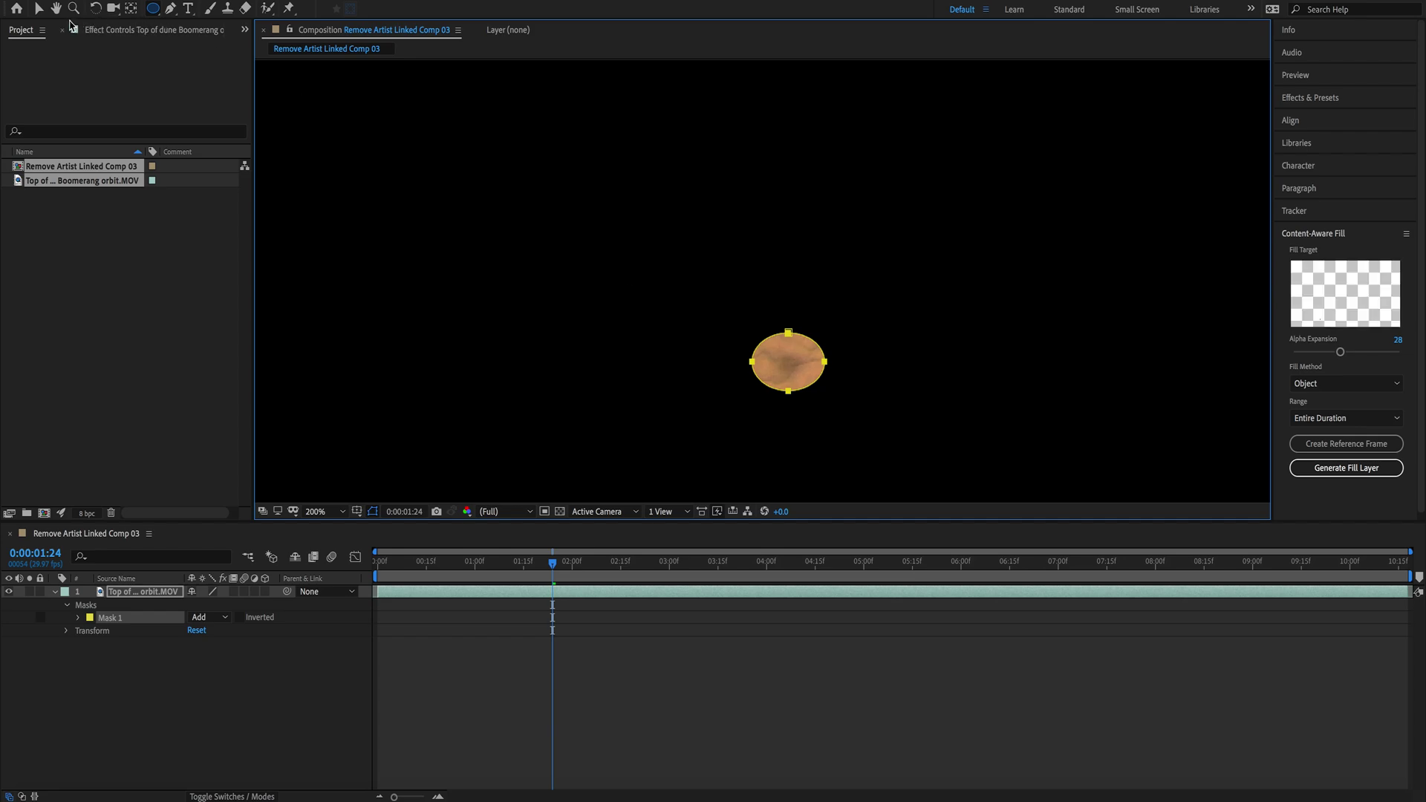
# Nudge the ellipse slightly right and set Mask 1's mode to None
pyautogui.click(41, 10)
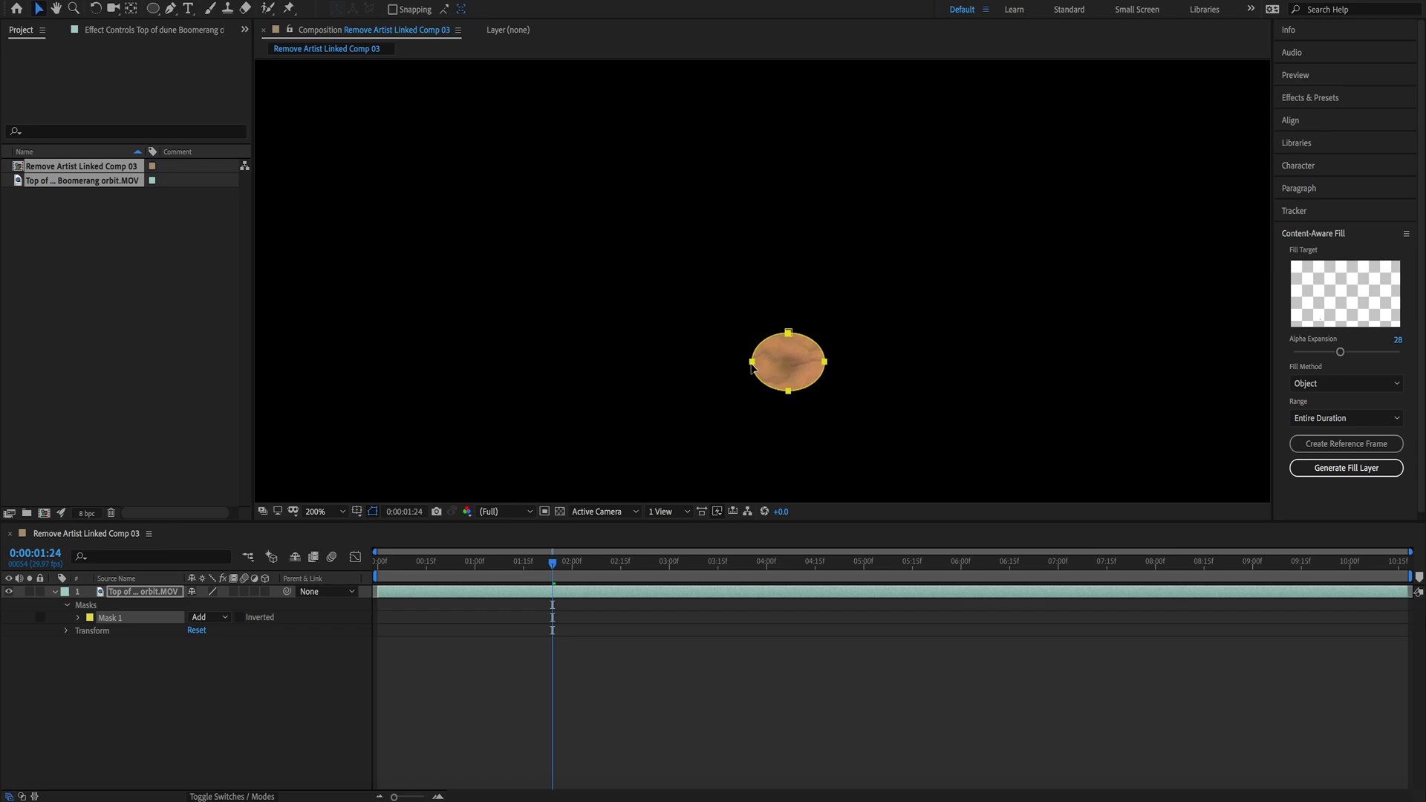
pyautogui.moveTo(752, 365); pyautogui.dragTo(829, 366)
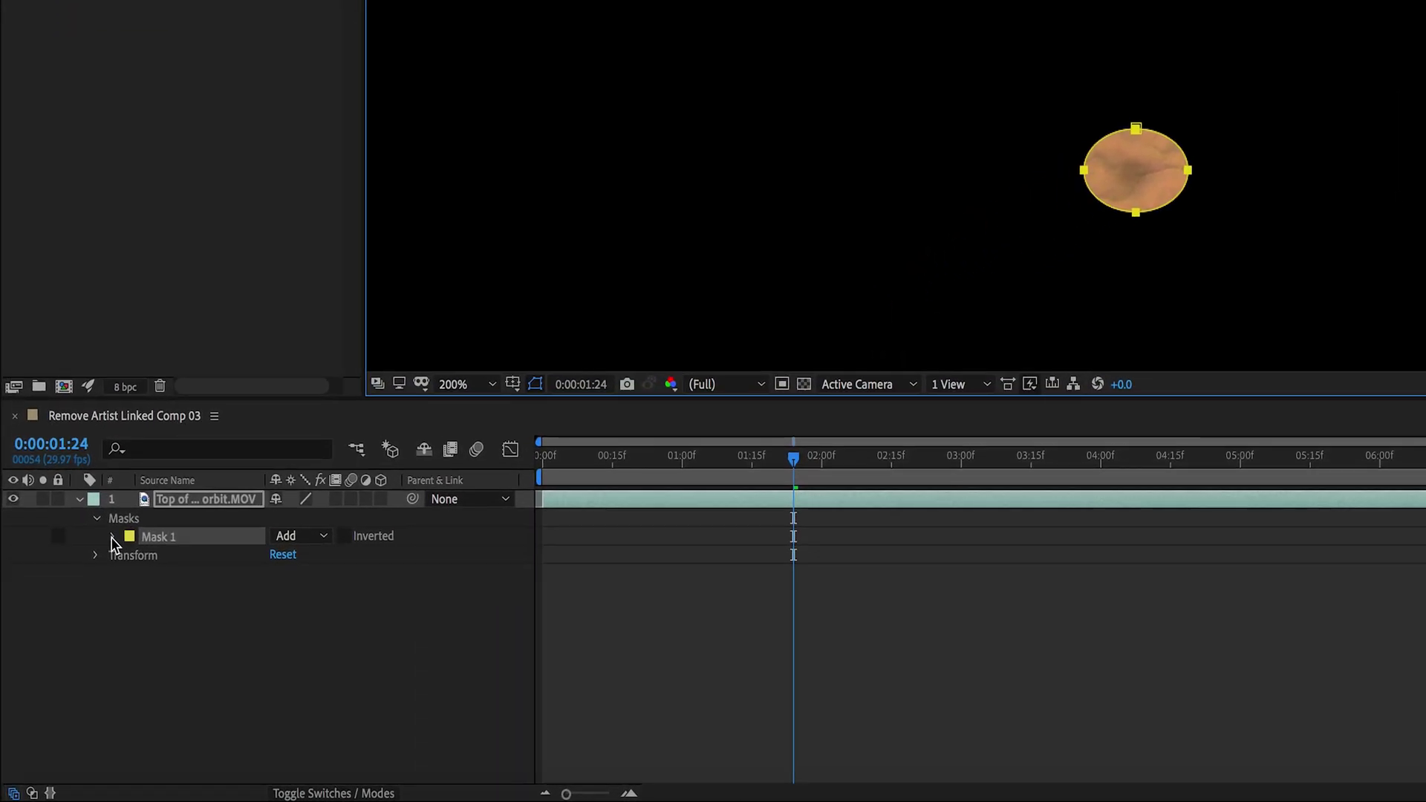
pyautogui.click(324, 537)
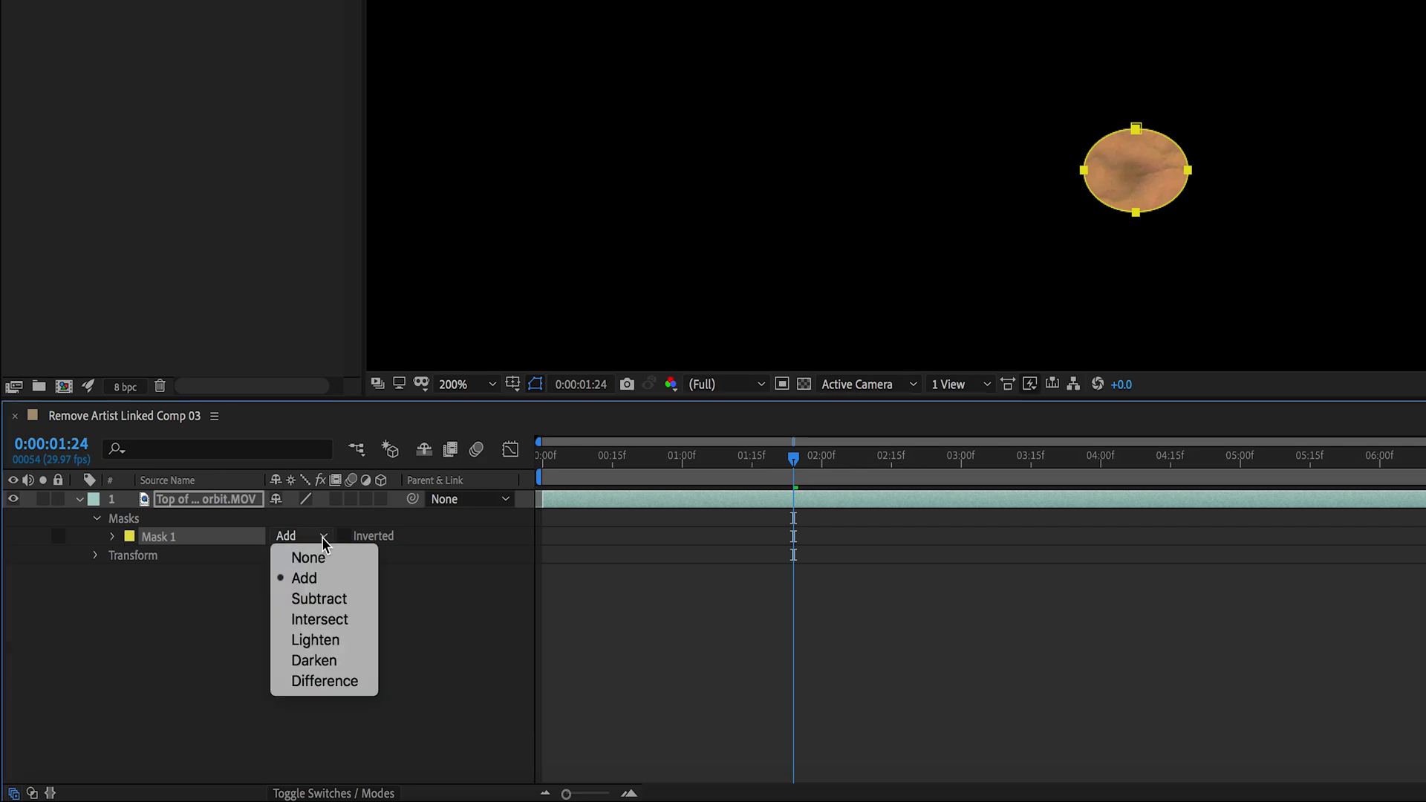
pyautogui.click(333, 602)
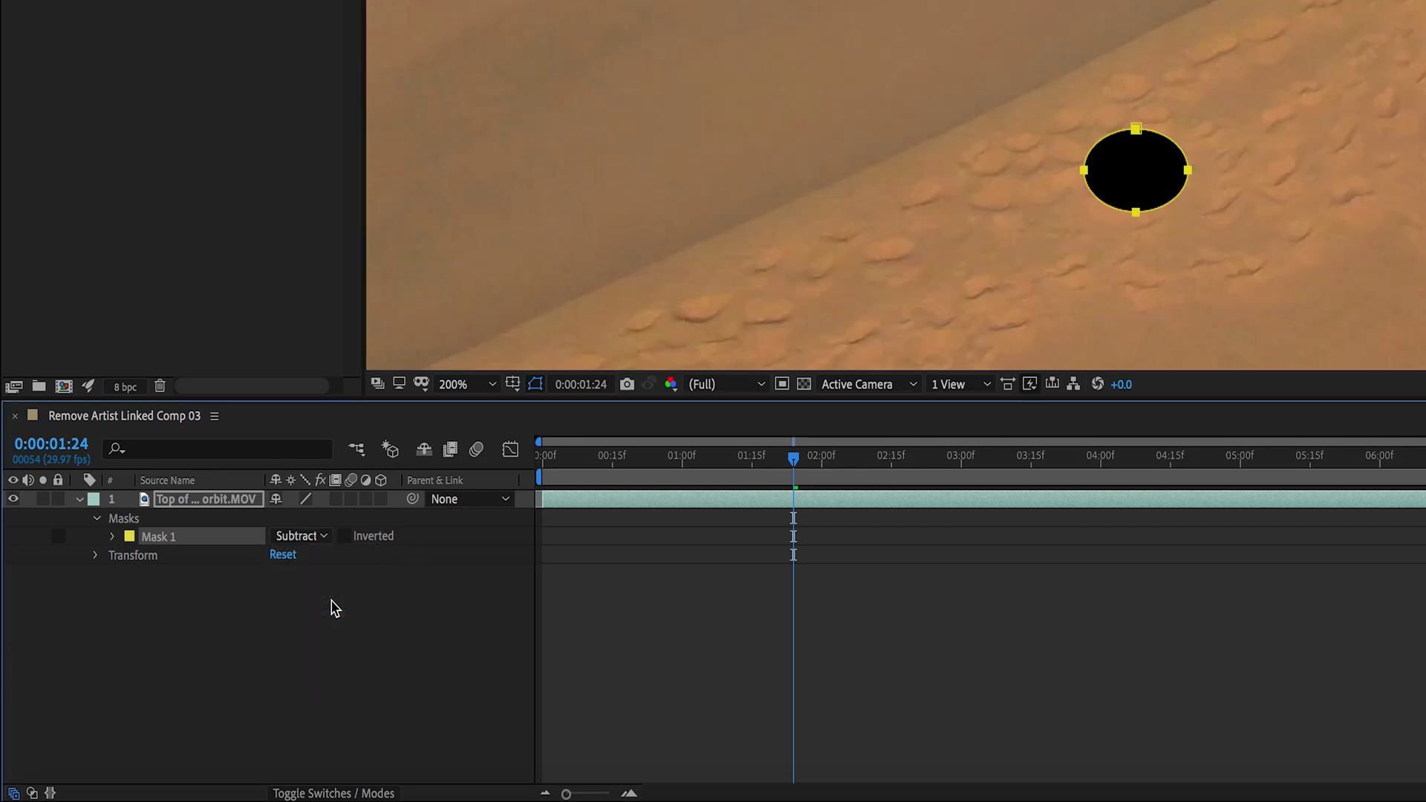
pyautogui.click(324, 536)
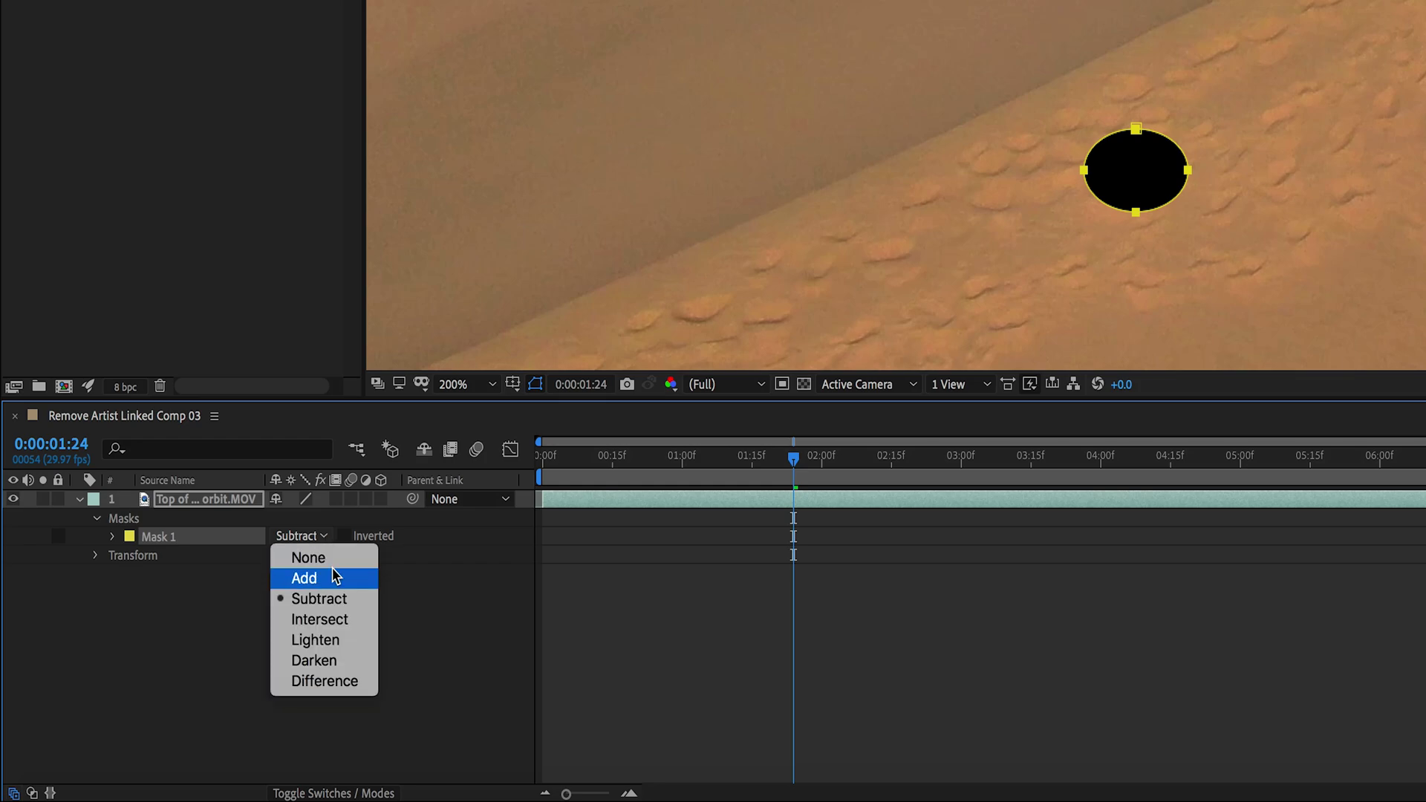
pyautogui.click(335, 563)
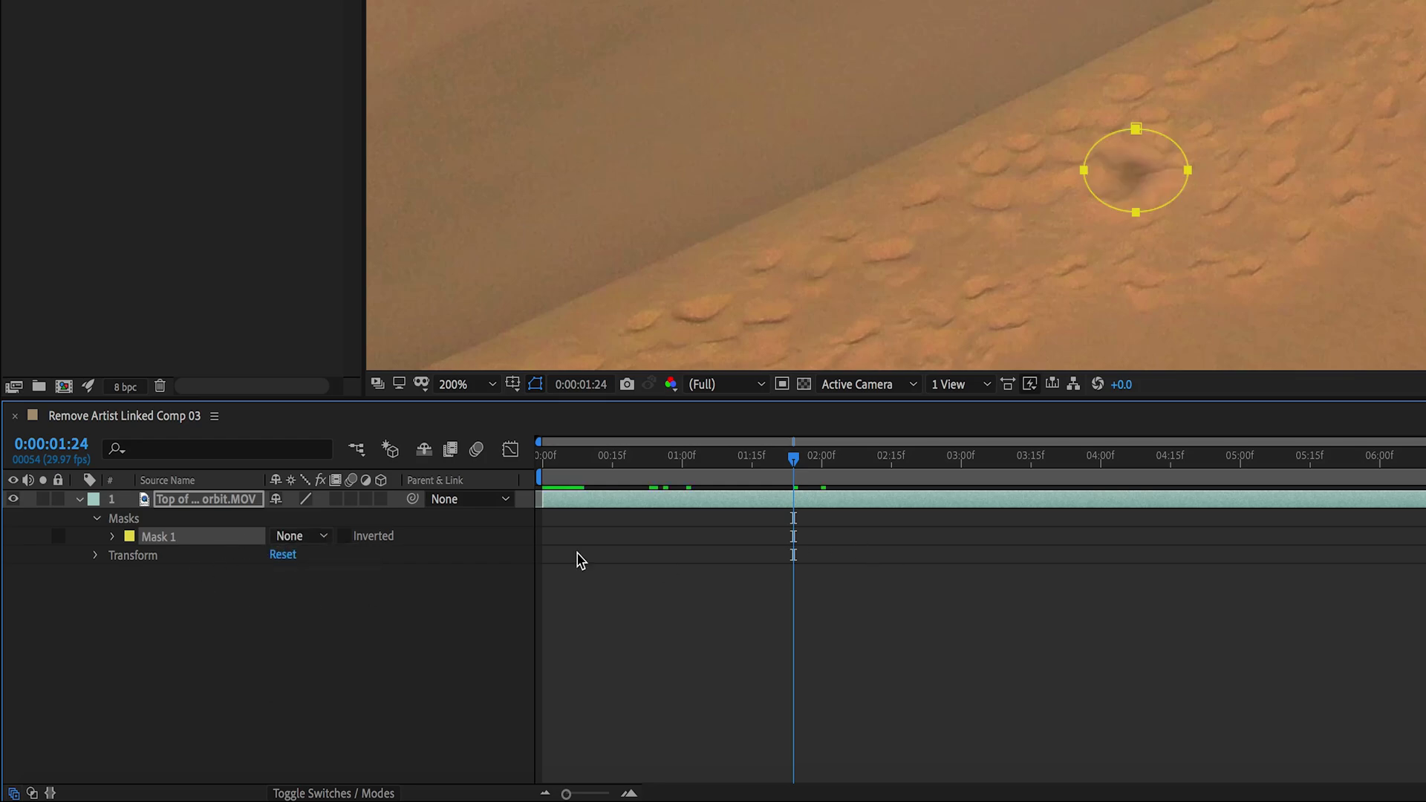
# Change Mask 1's colour to dark red (C50505) in the Mask Color dialog
pyautogui.click(130, 538)
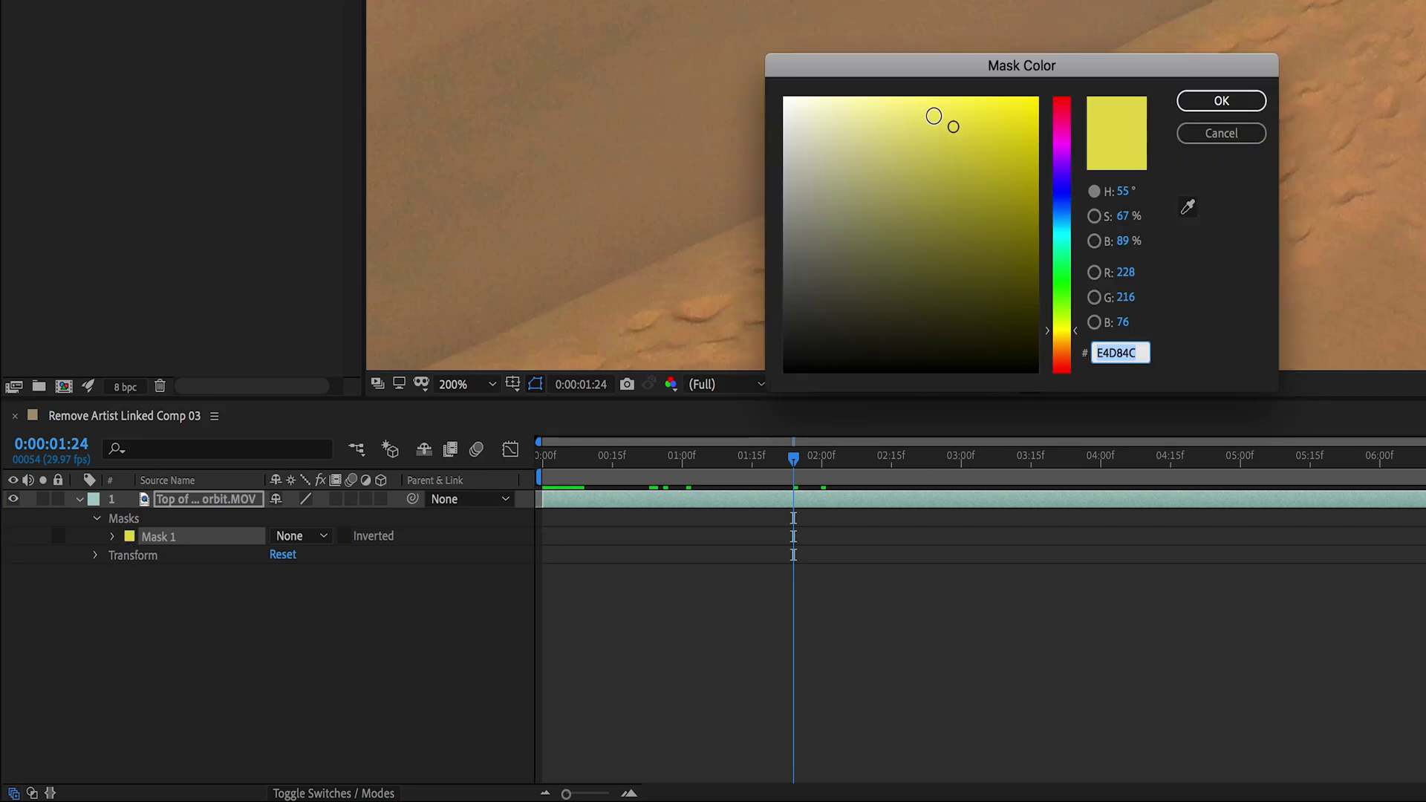
pyautogui.click(1063, 121)
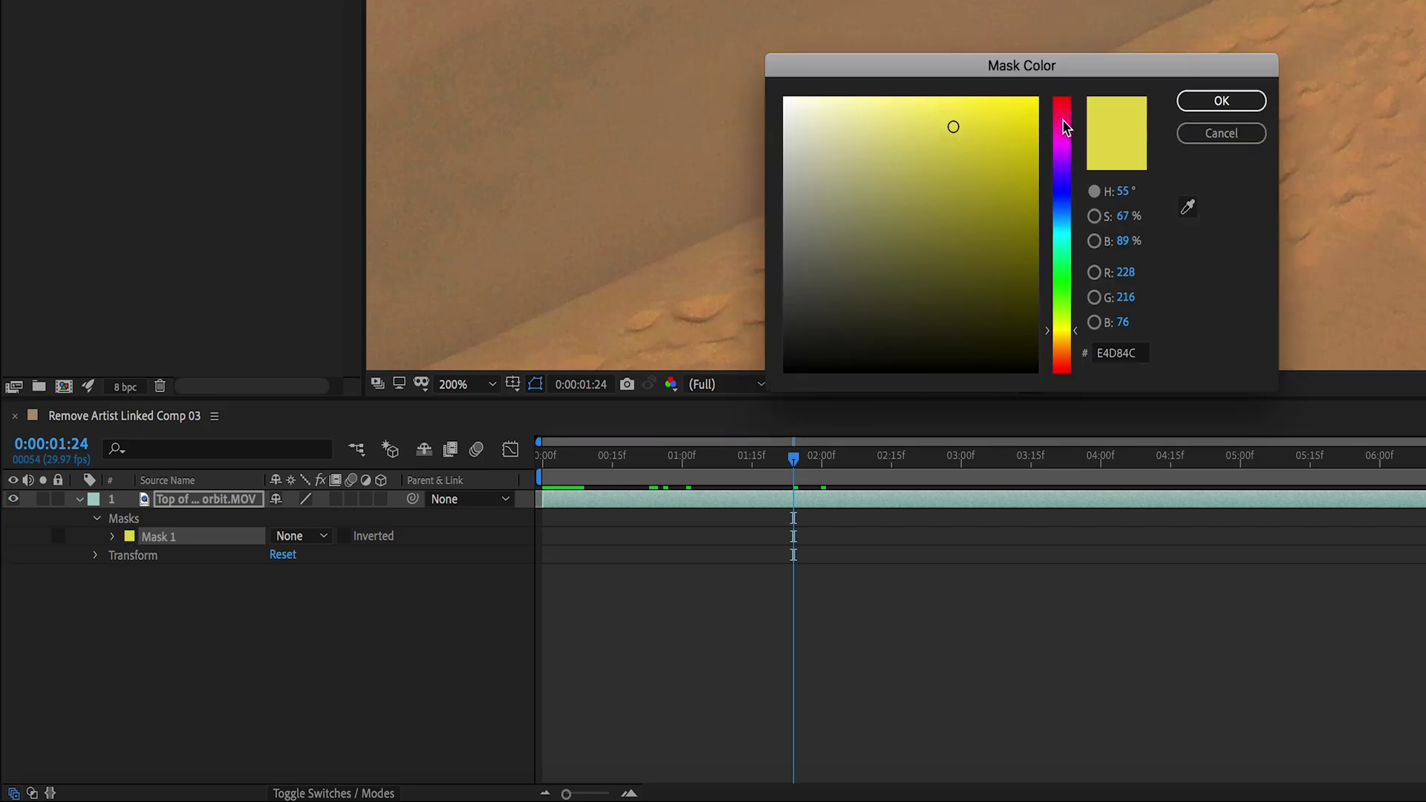
pyautogui.moveTo(1062, 126); pyautogui.dragTo(1063, 97)
pyautogui.moveTo(952, 127)
pyautogui.mouseDown()
pyautogui.moveTo(1032, 89)
pyautogui.moveTo(1032, 156)
pyautogui.mouseUp()
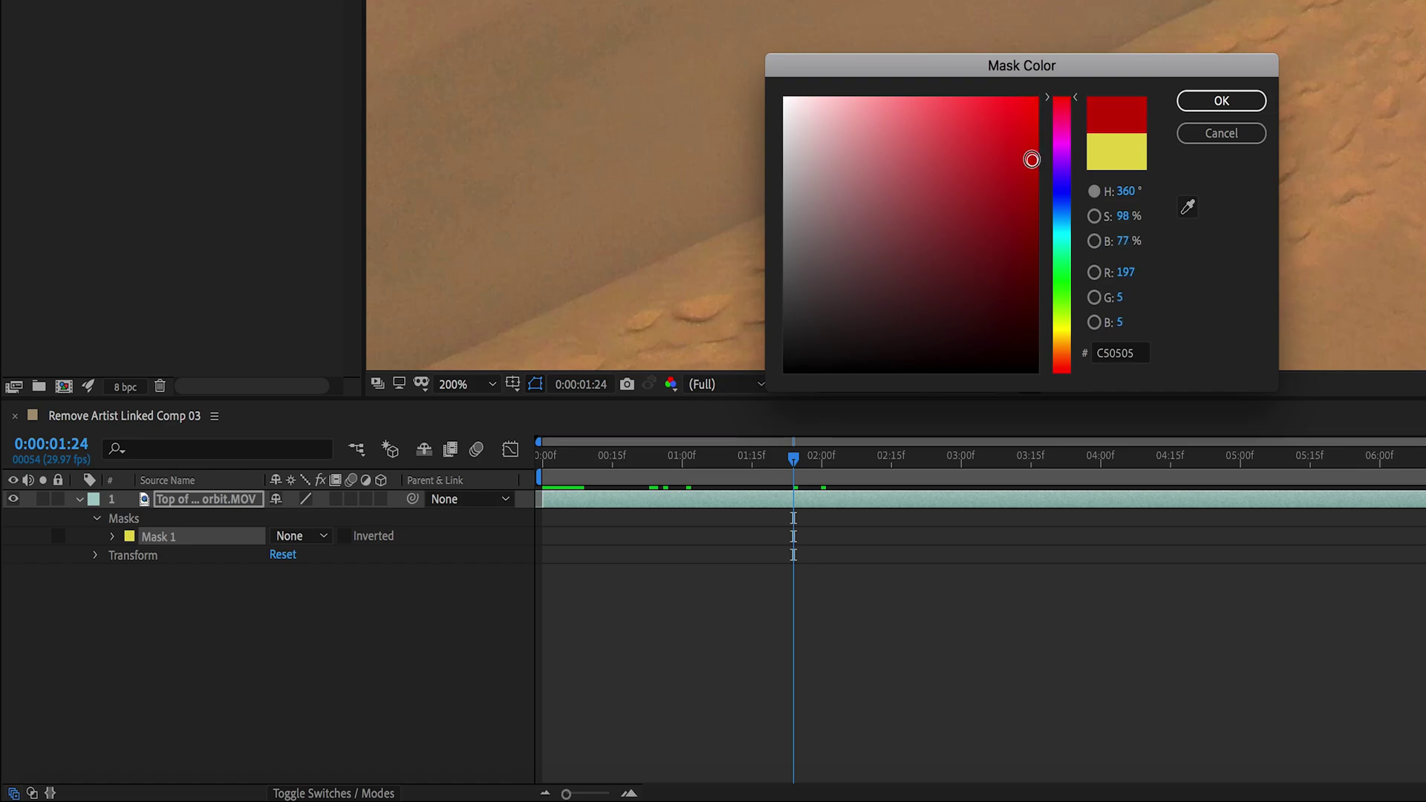
pyautogui.click(1210, 102)
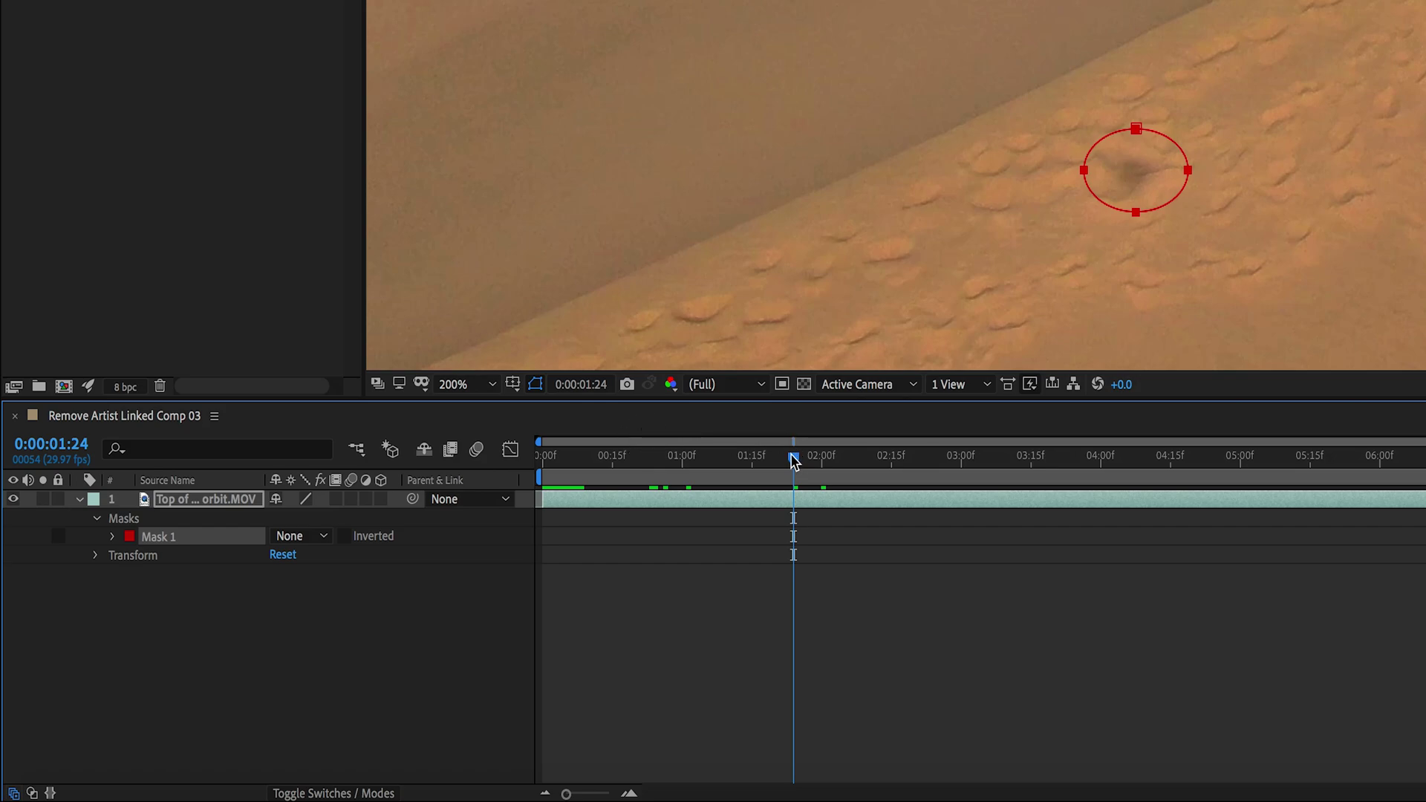
# Enable the Mask Path stopwatch and keyframe the ellipse over the shadow at an earlier frame
pyautogui.click(114, 538)
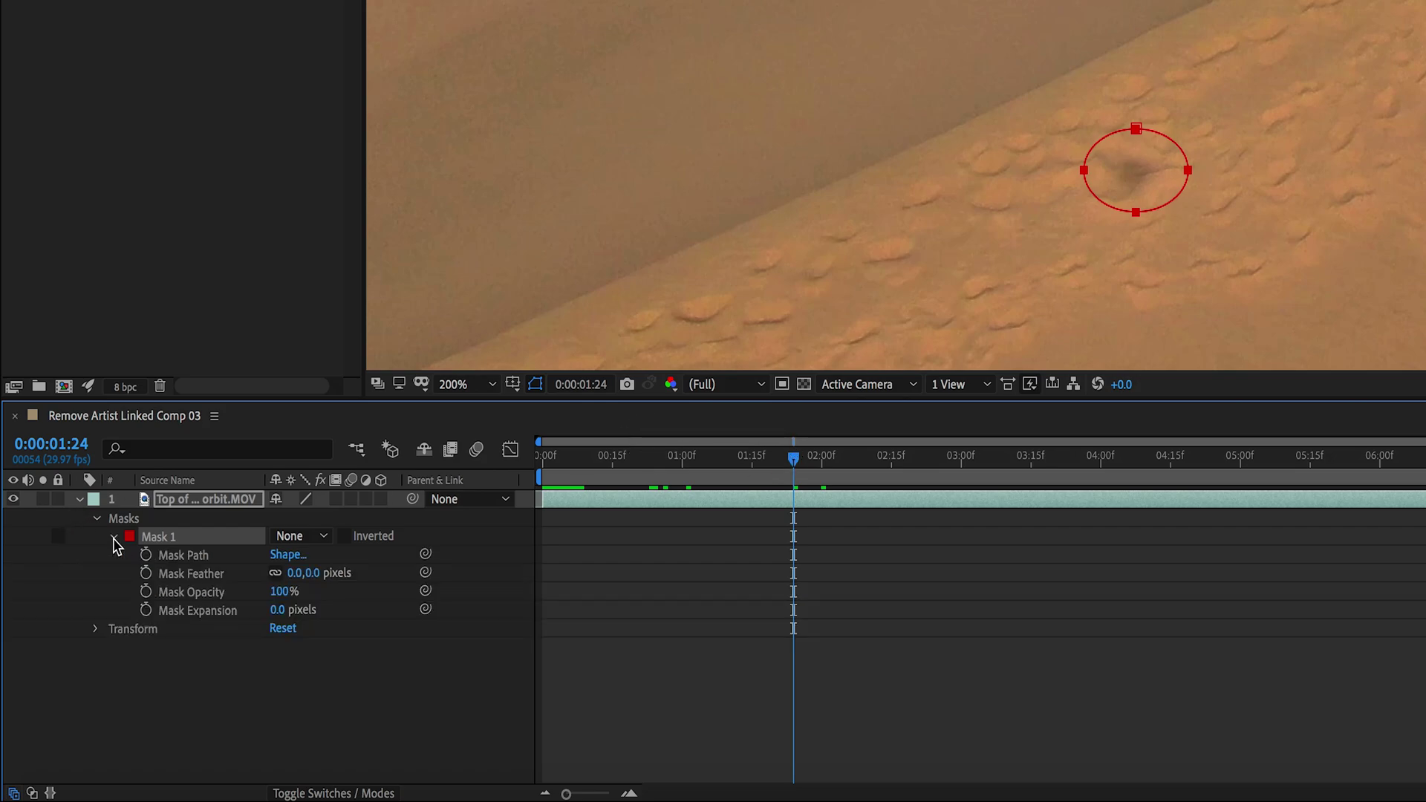
pyautogui.click(146, 555)
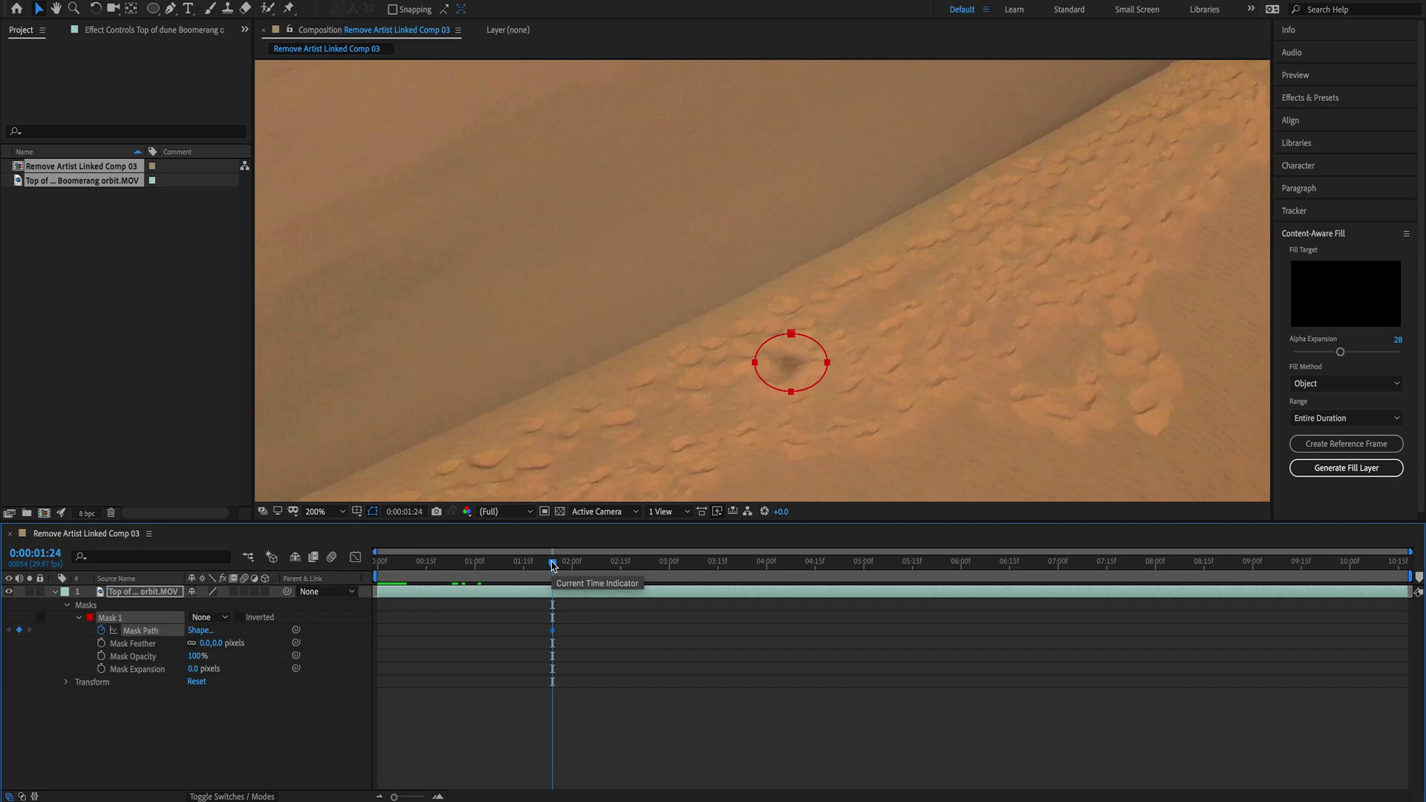
pyautogui.moveTo(552, 566); pyautogui.dragTo(501, 564)
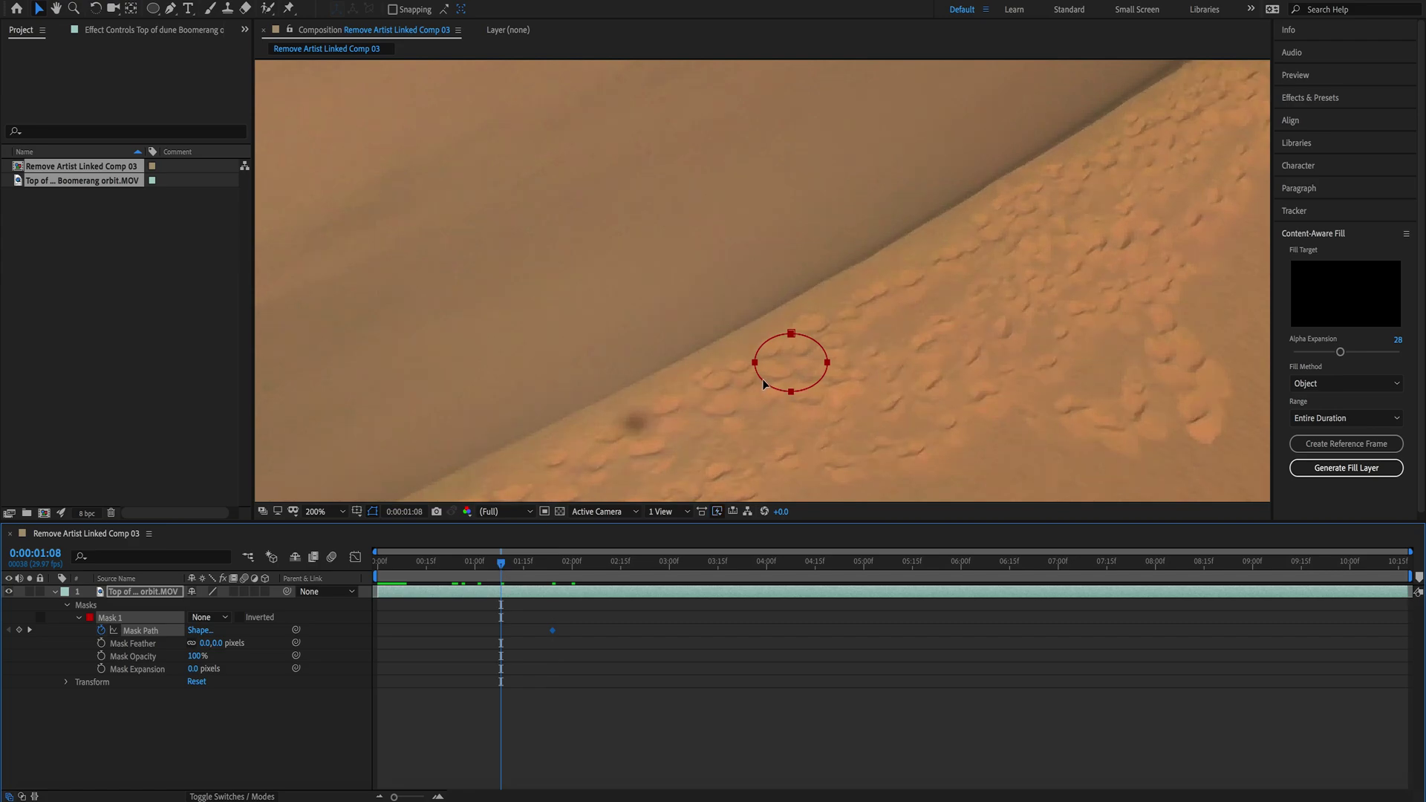
pyautogui.moveTo(762, 382); pyautogui.dragTo(607, 444)
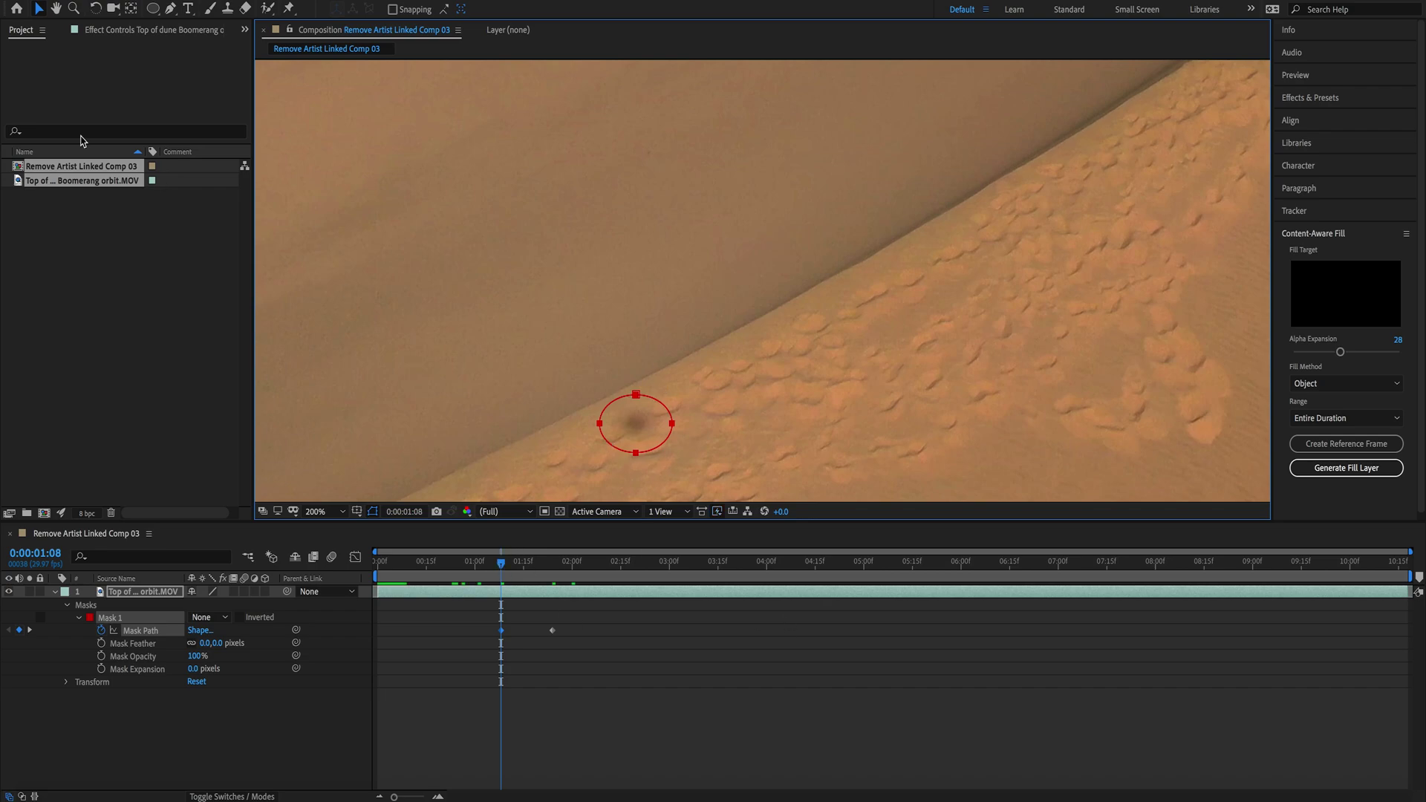
pyautogui.click(56, 11)
pyautogui.moveTo(563, 337); pyautogui.dragTo(757, 211)
pyautogui.moveTo(564, 288); pyautogui.dragTo(670, 307)
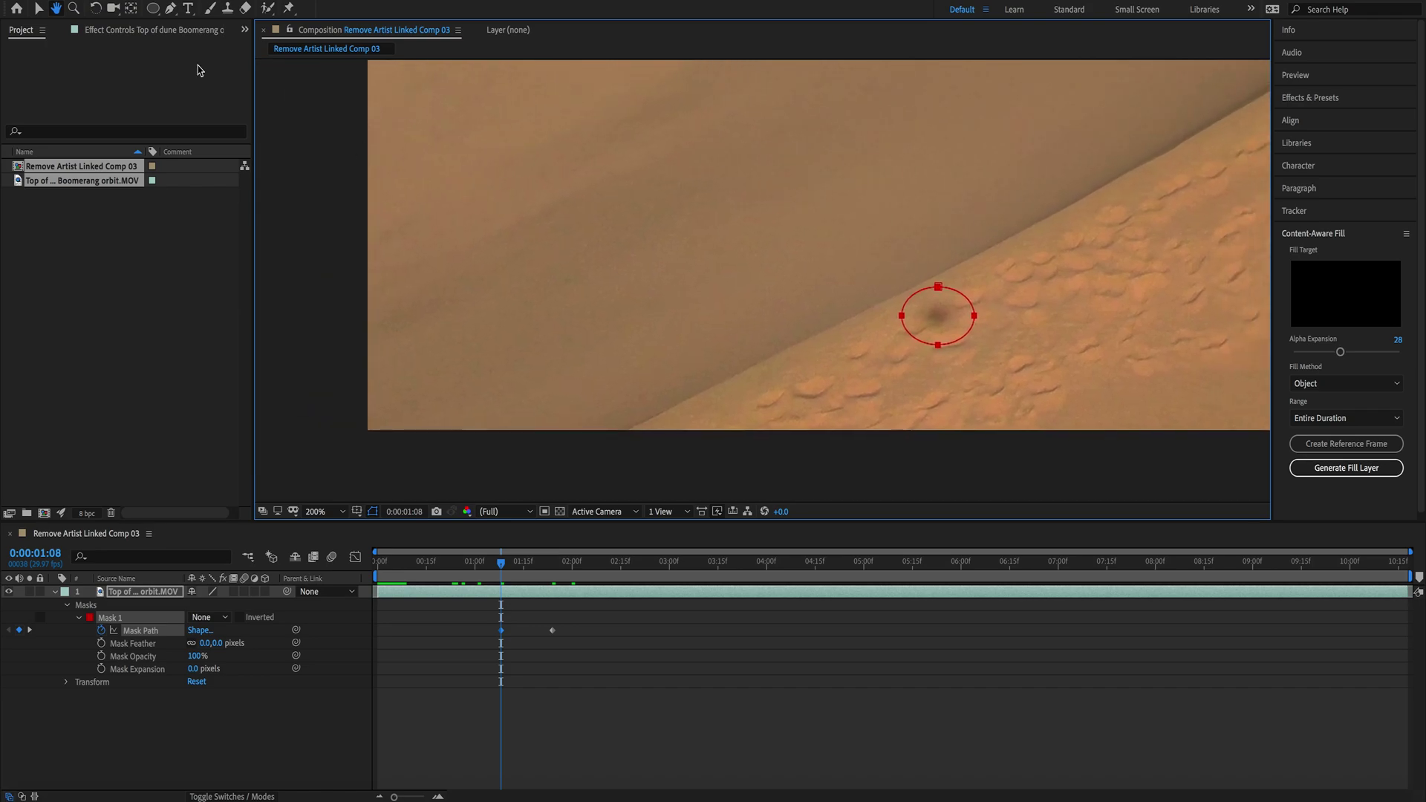
pyautogui.click(38, 8)
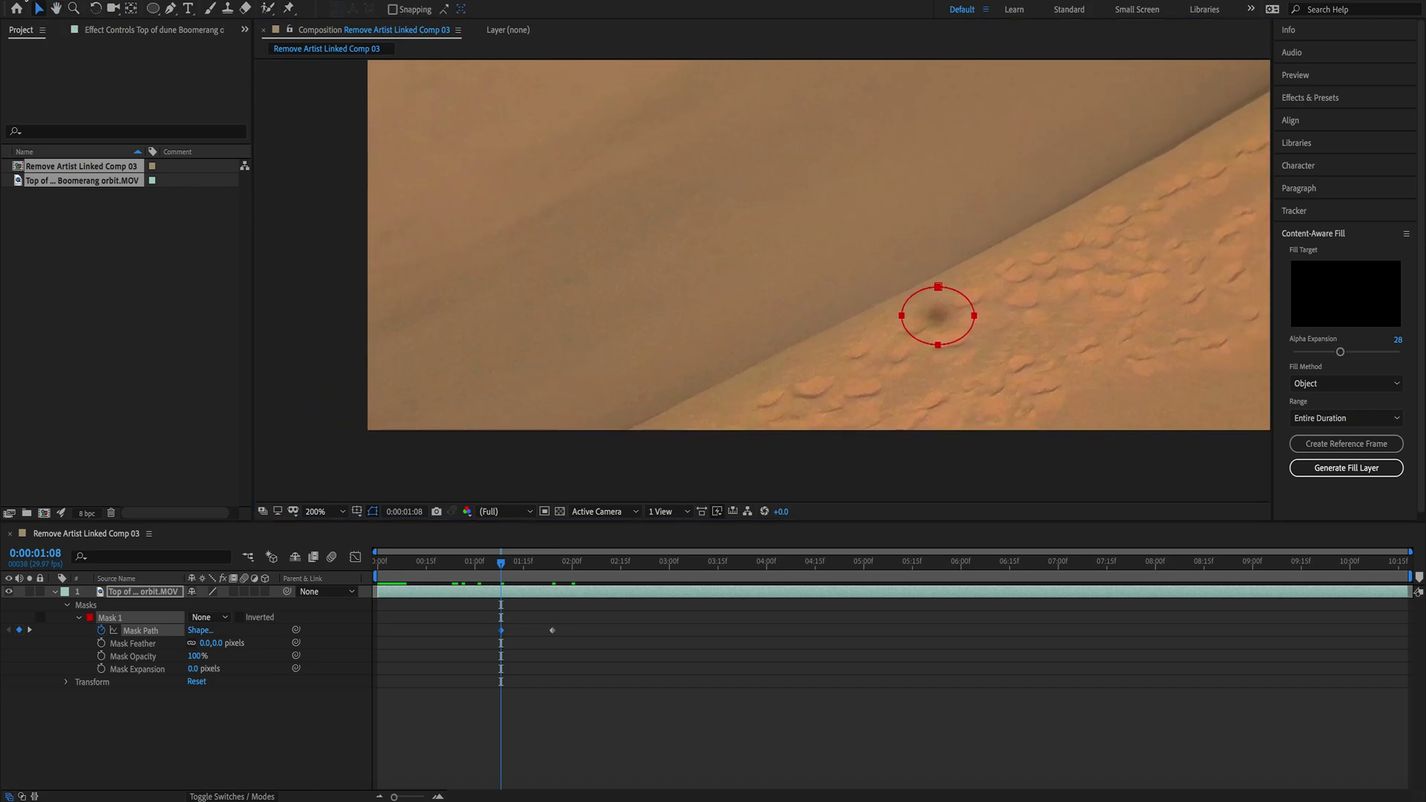
# Keyframe the mask onto the shadow at 0:00:00:25, 0:00:00:13 and the first frame, then preview
pyautogui.moveTo(500, 563); pyautogui.dragTo(458, 559)
pyautogui.moveTo(914, 341); pyautogui.dragTo(783, 396)
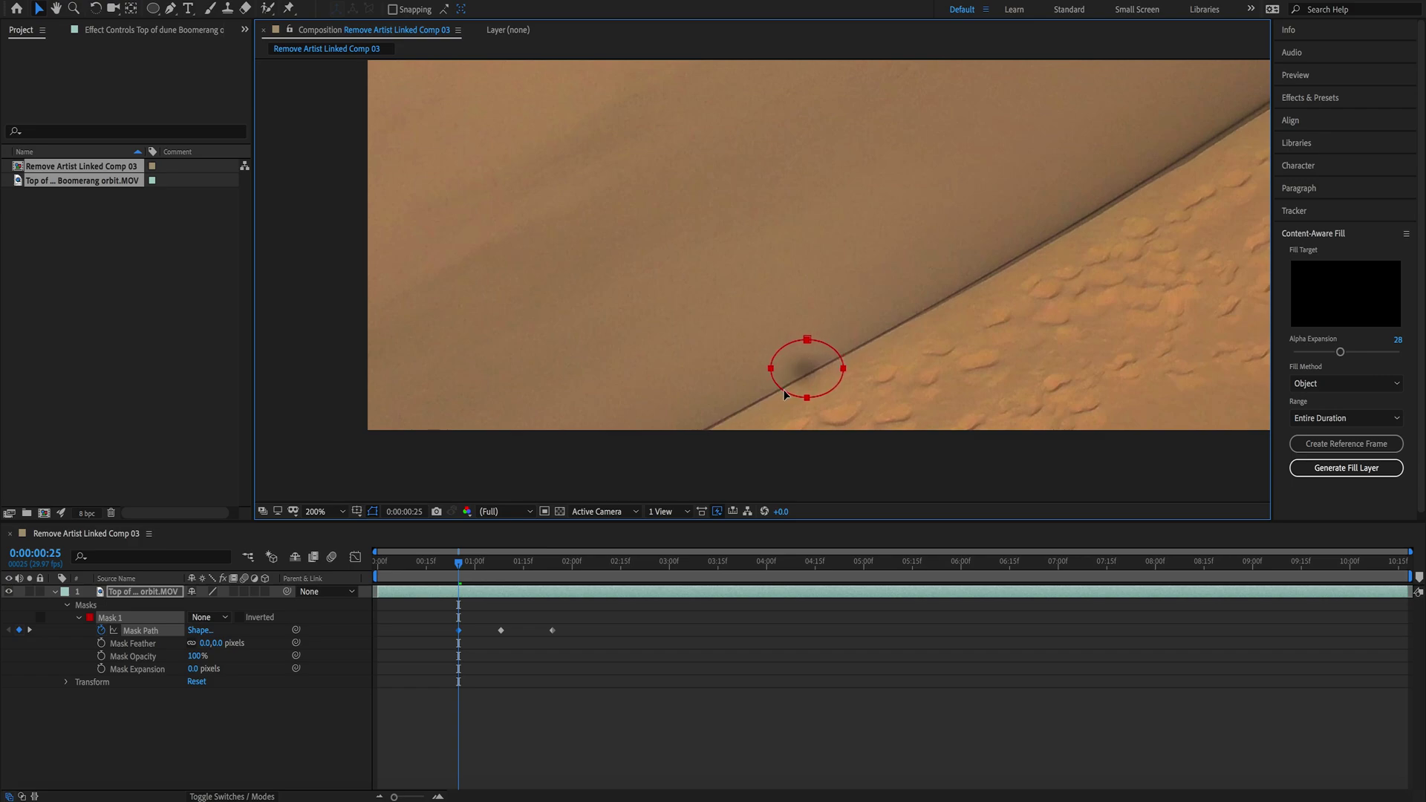
pyautogui.moveTo(453, 566); pyautogui.dragTo(419, 563)
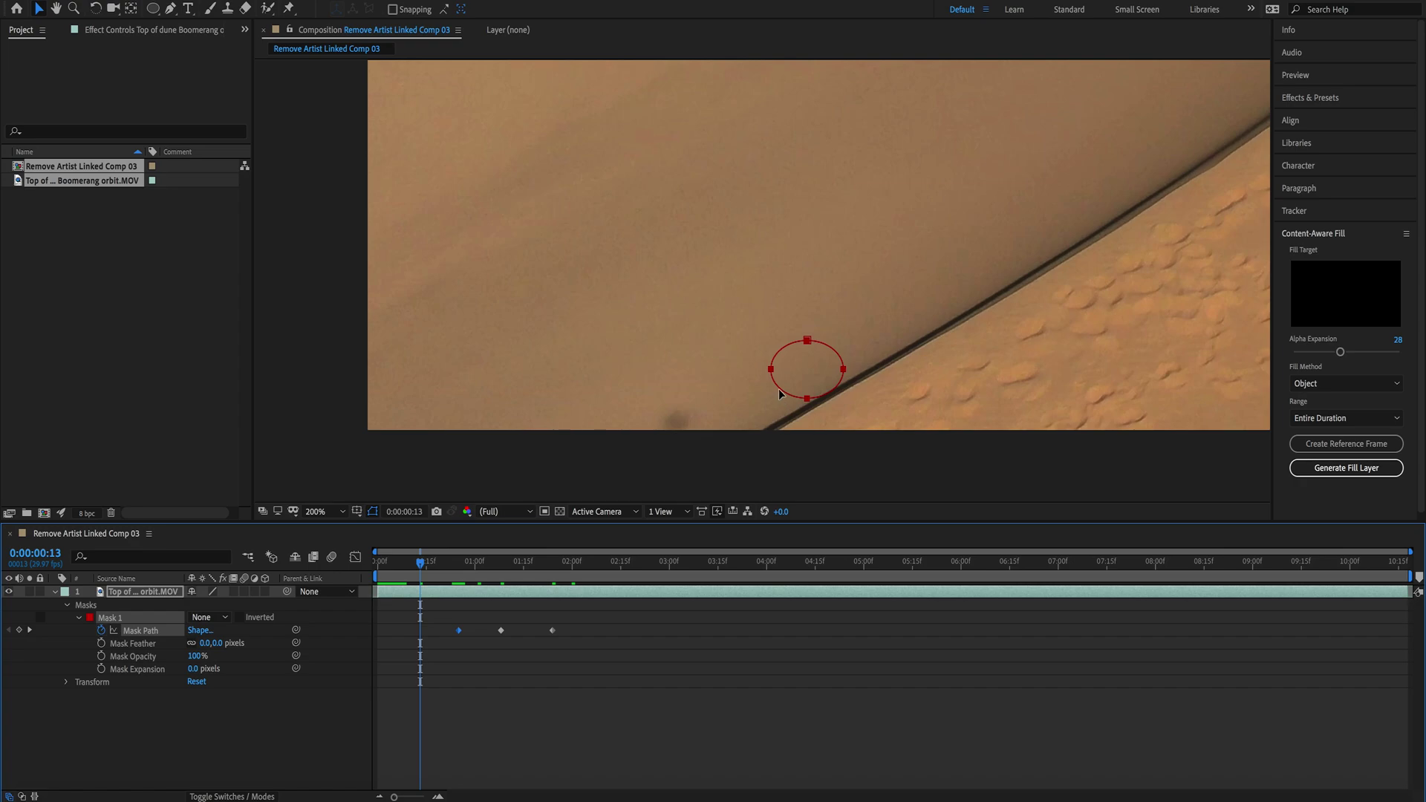
pyautogui.moveTo(780, 394); pyautogui.dragTo(650, 445)
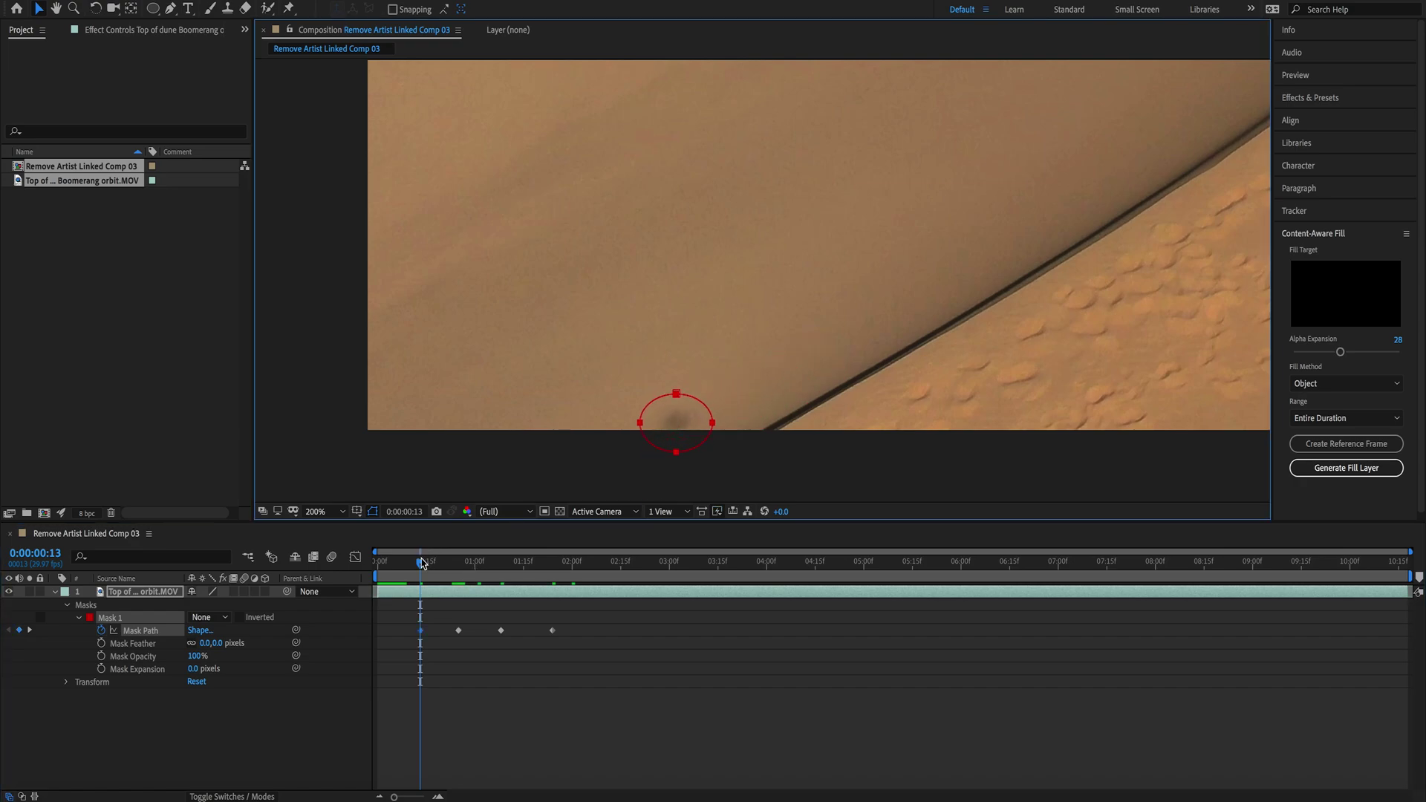
pyautogui.moveTo(421, 564); pyautogui.dragTo(395, 570)
pyautogui.press('pageup')
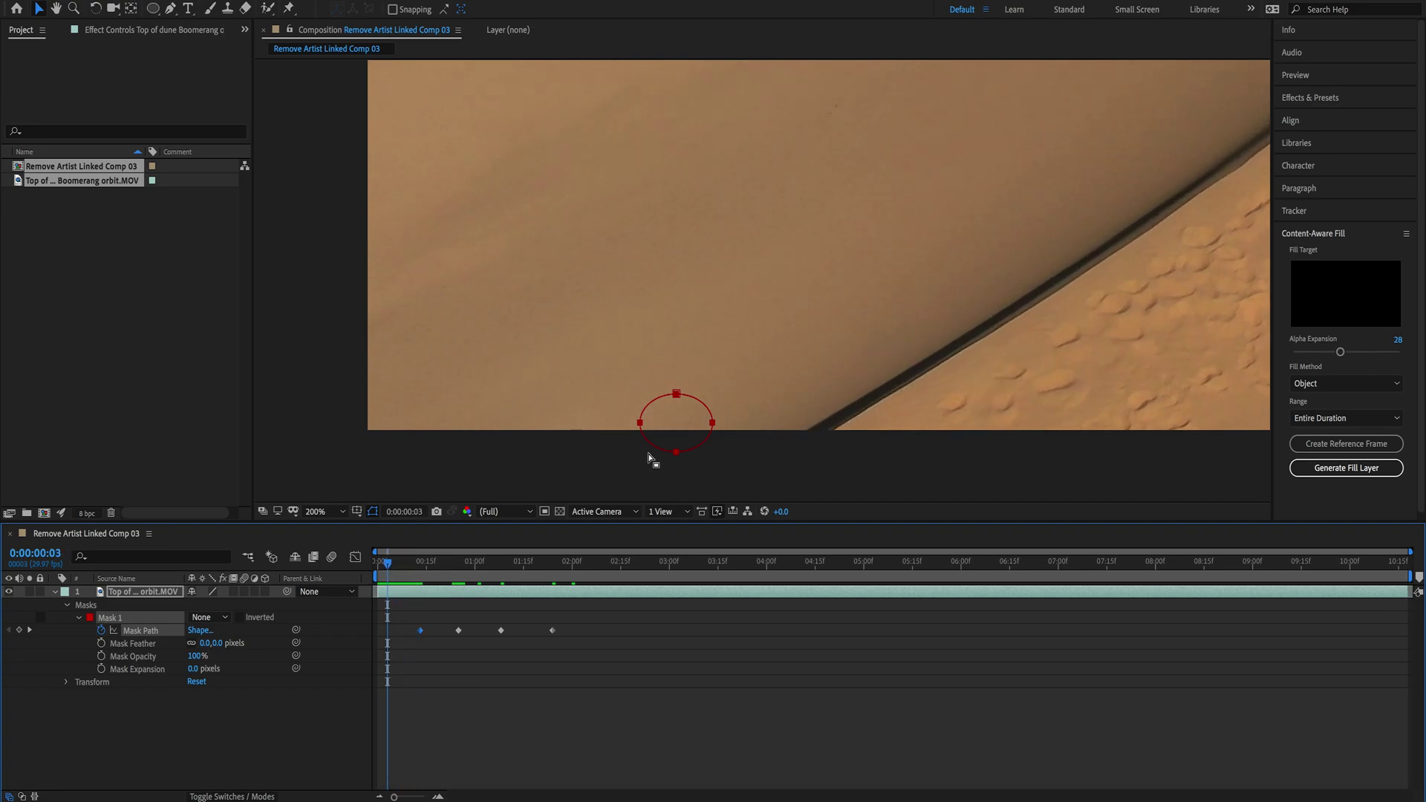
pyautogui.moveTo(655, 447); pyautogui.dragTo(598, 488)
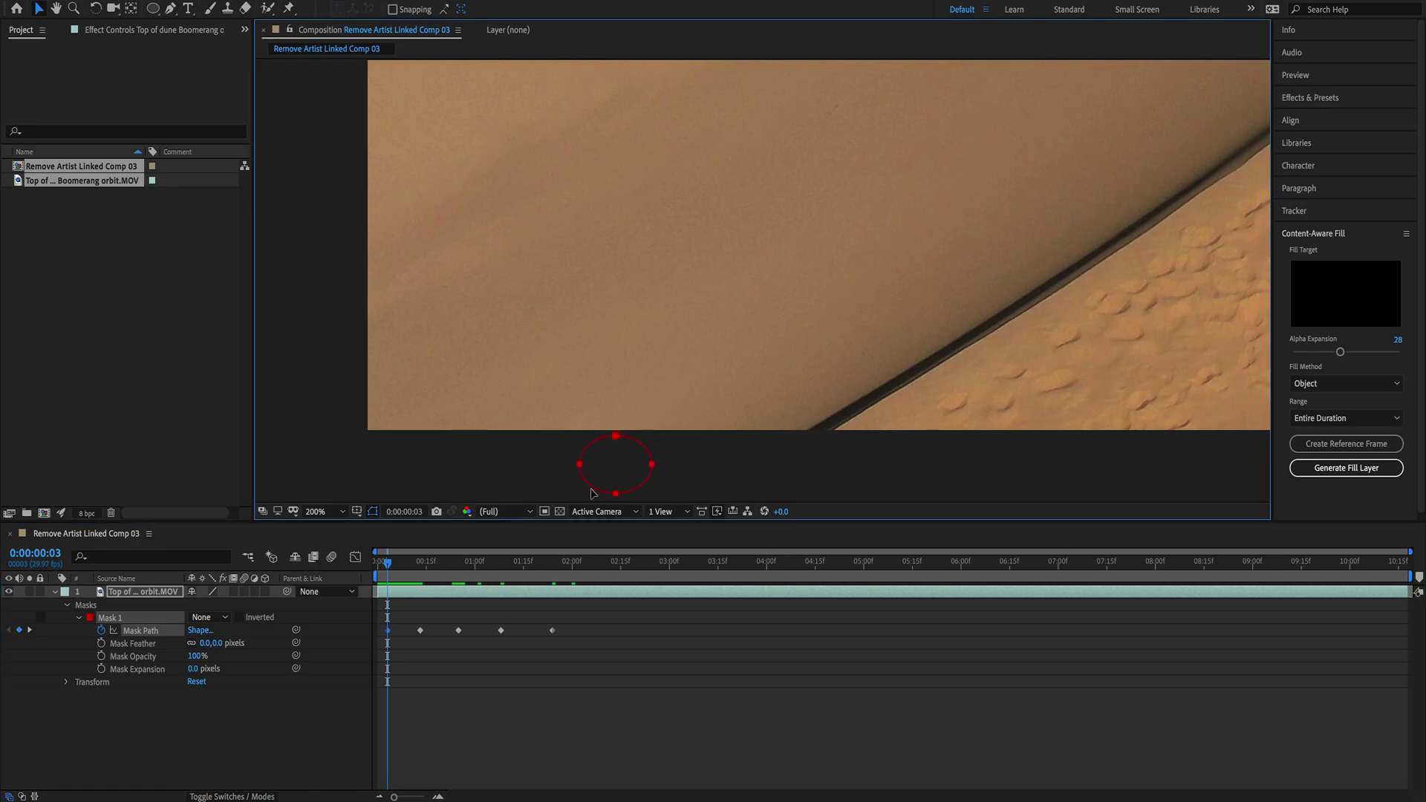
pyautogui.moveTo(391, 569)
pyautogui.mouseDown()
pyautogui.moveTo(406, 568)
pyautogui.moveTo(379, 568)
pyautogui.mouseUp()
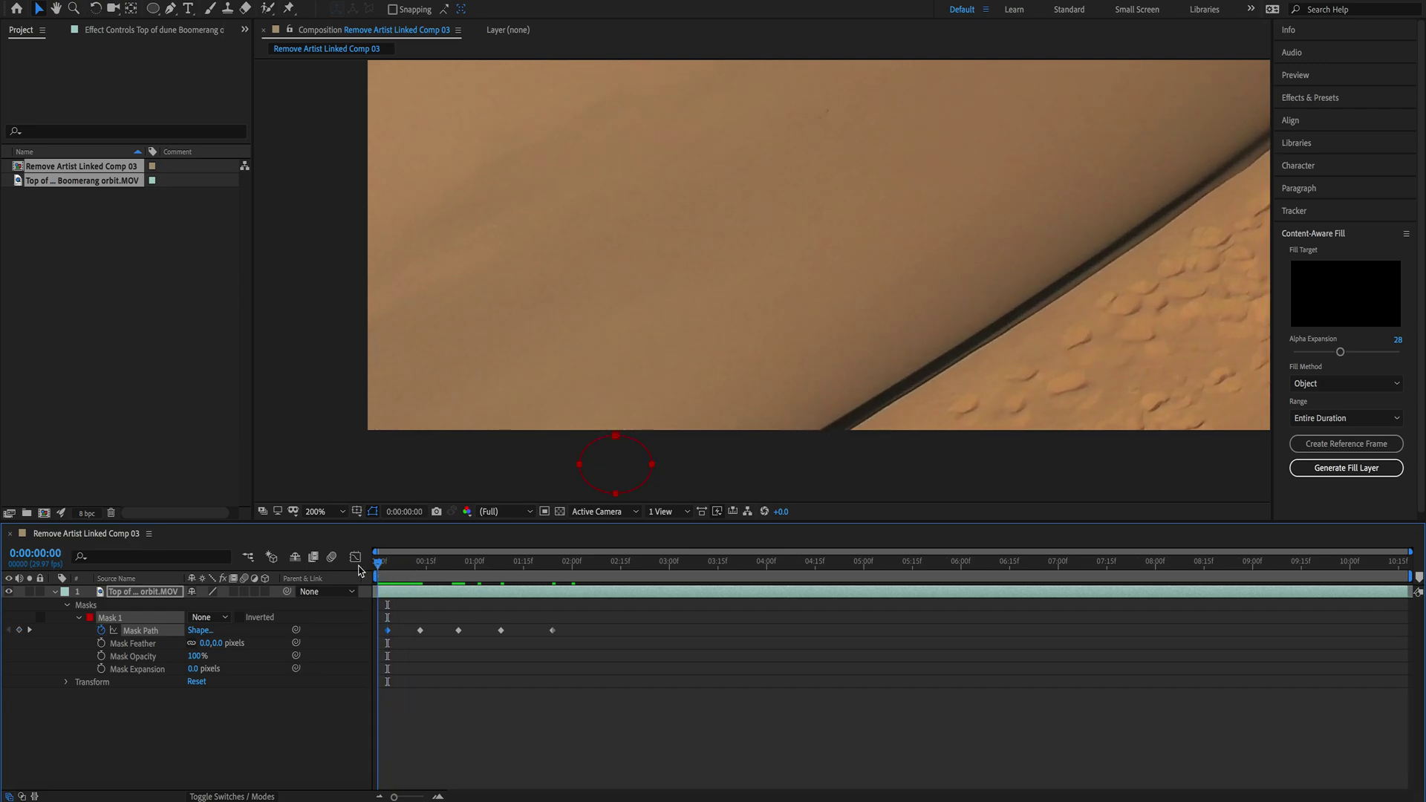
pyautogui.moveTo(591, 491); pyautogui.dragTo(588, 493)
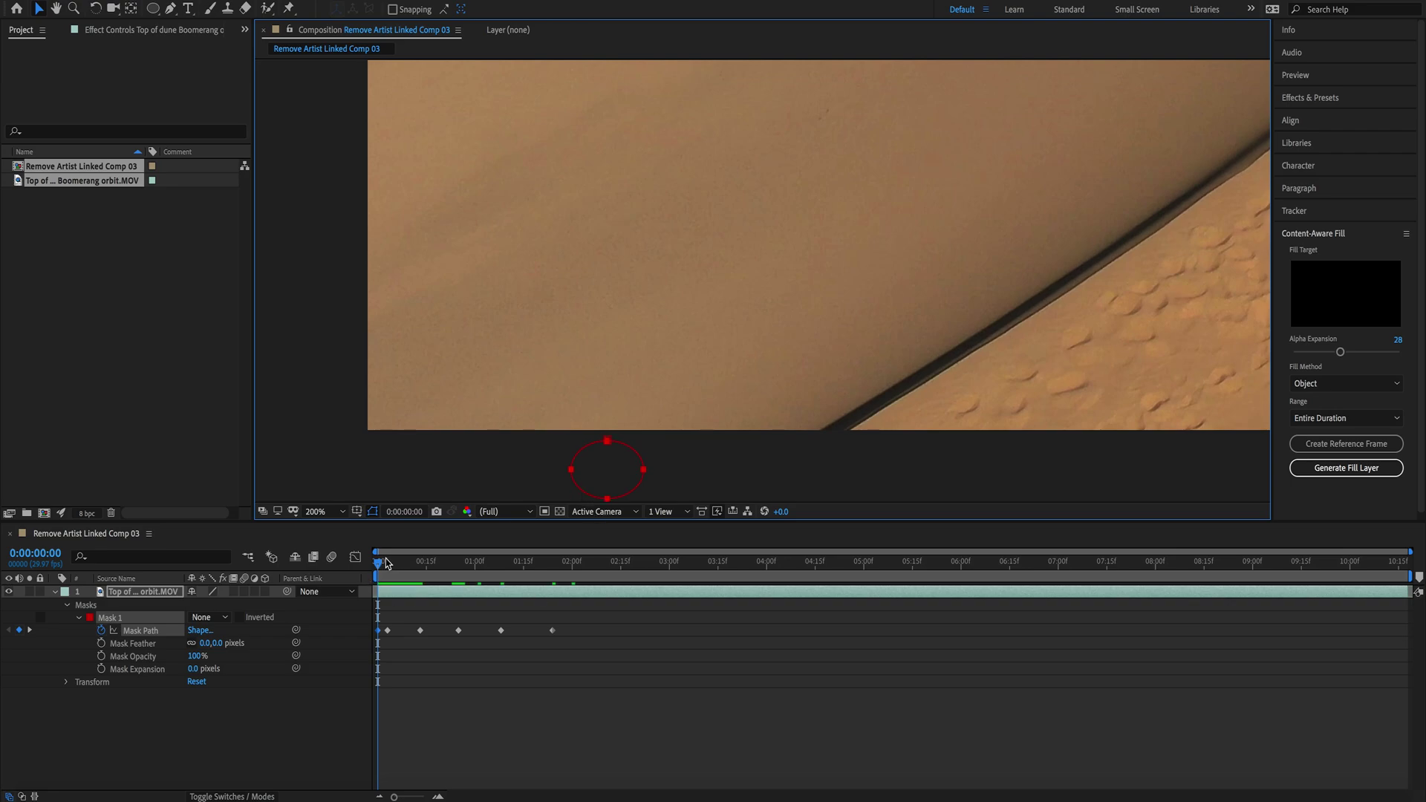
pyautogui.moveTo(380, 564); pyautogui.dragTo(556, 556)
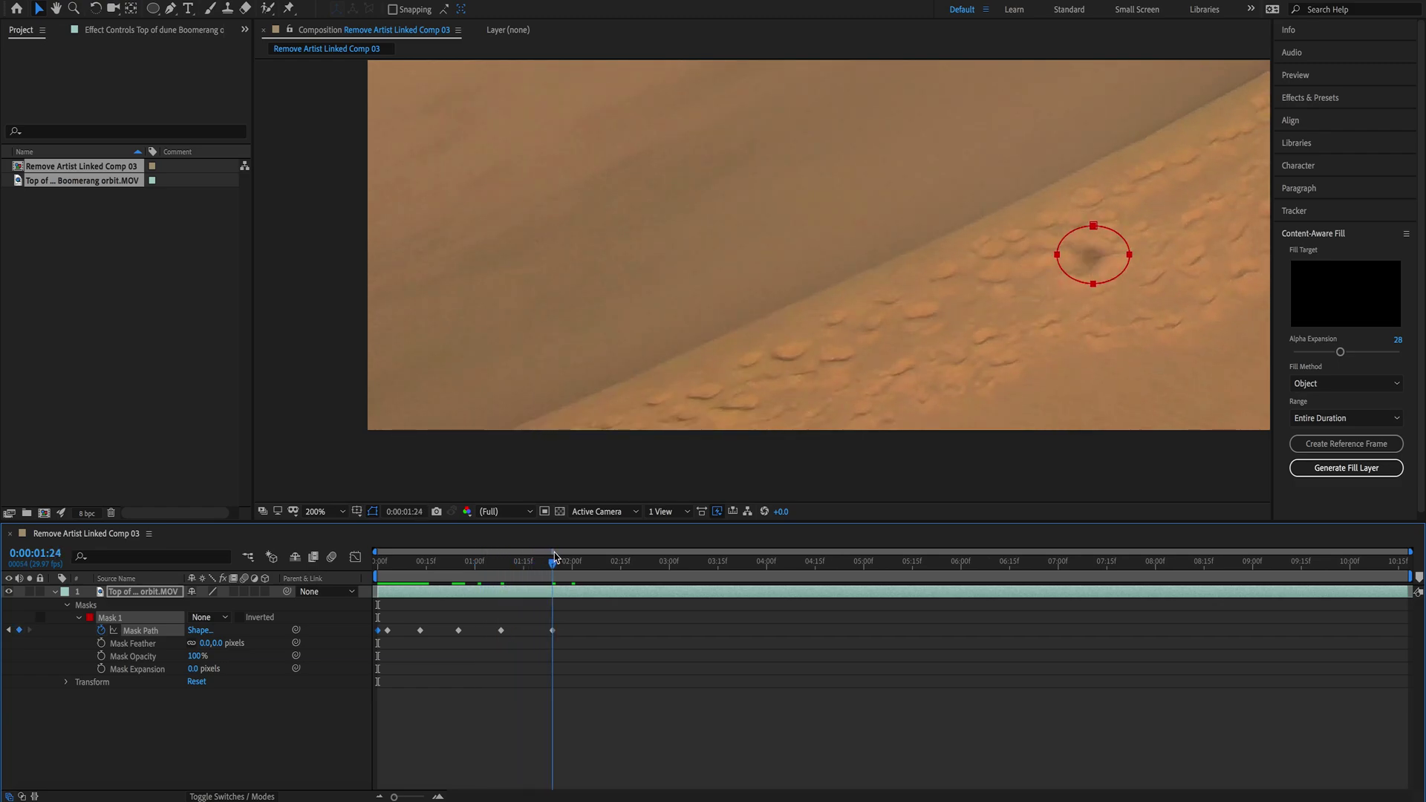
# Pan the view and keyframe the mask over the shadow at 0:00:02:21
pyautogui.click(56, 8)
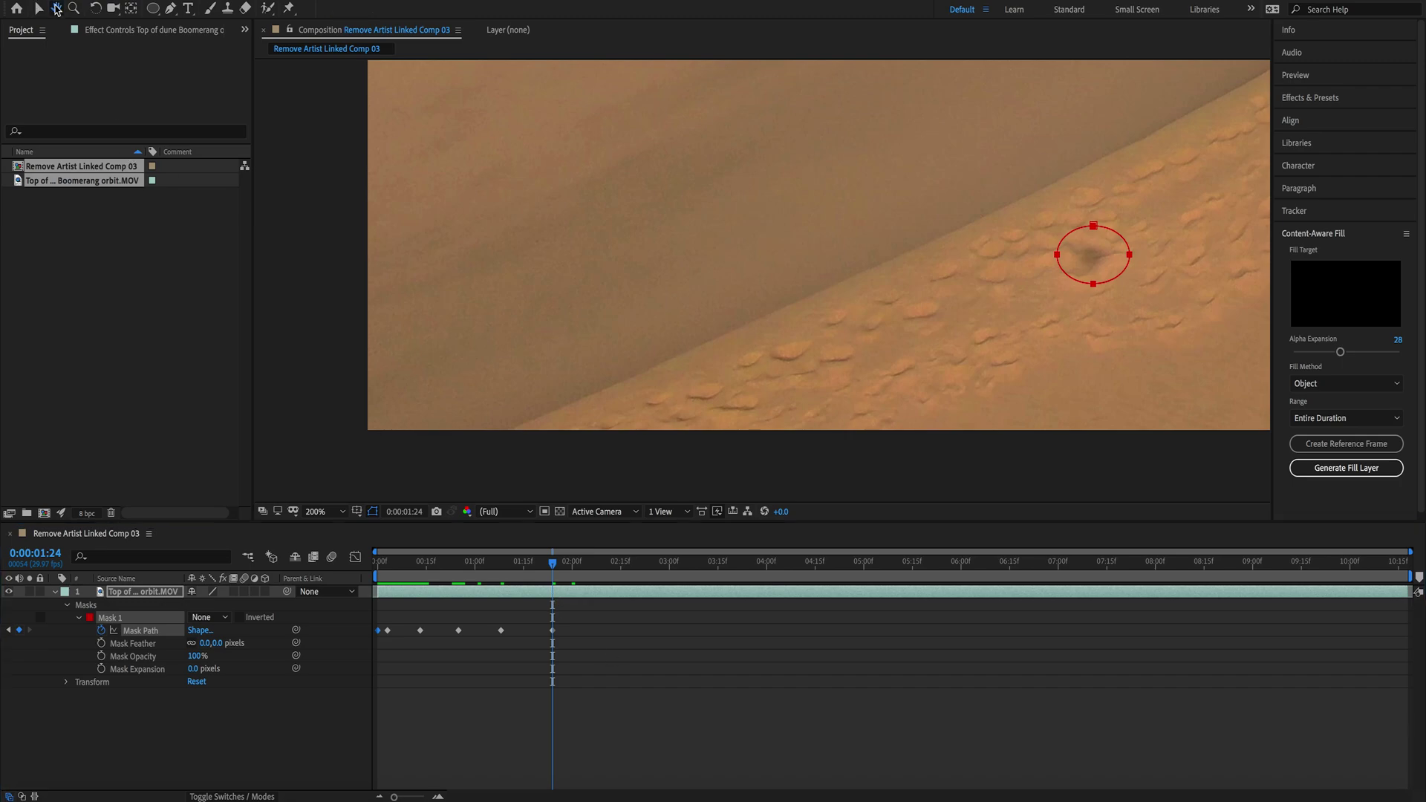
pyautogui.moveTo(936, 297); pyautogui.dragTo(592, 305)
pyautogui.moveTo(1003, 267); pyautogui.dragTo(700, 396)
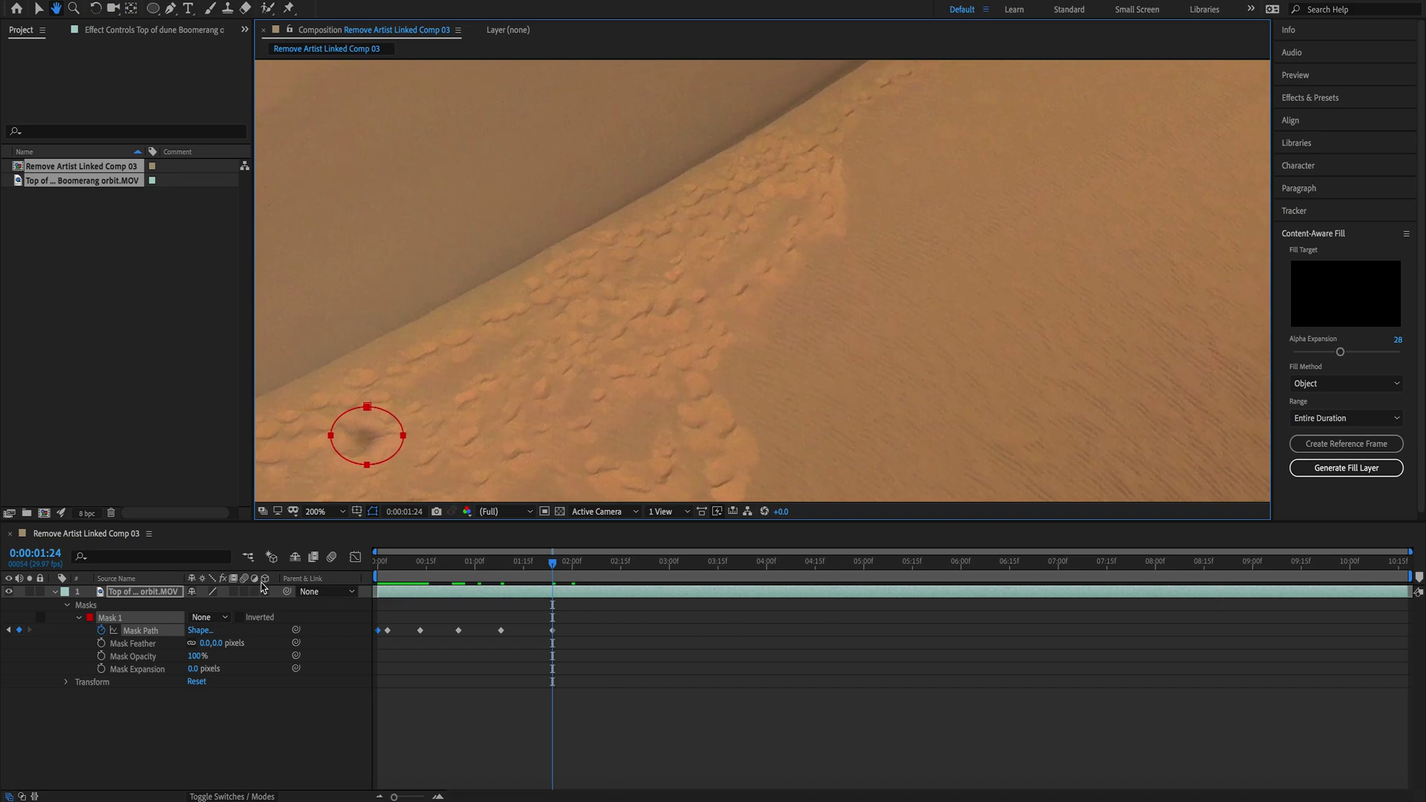
pyautogui.click(39, 9)
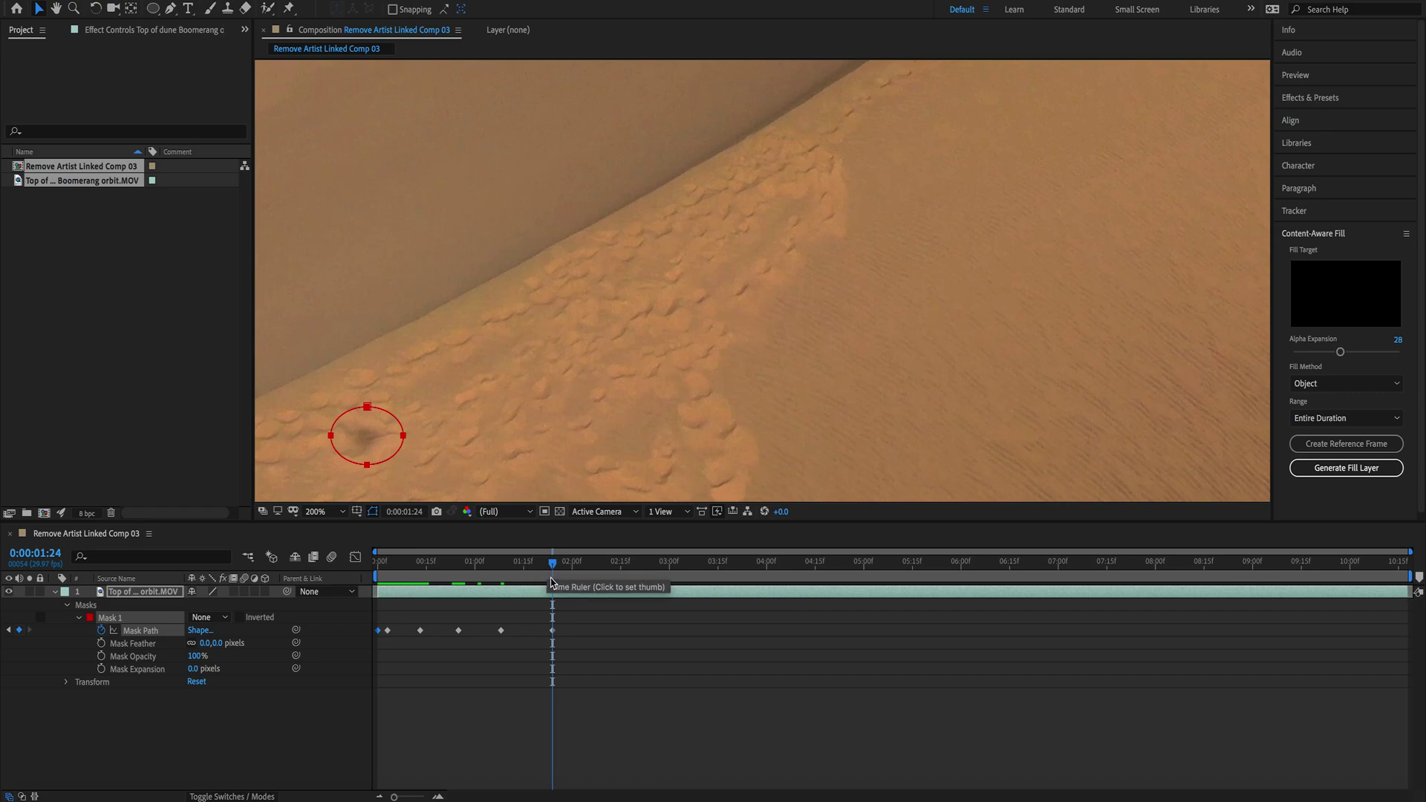
pyautogui.moveTo(552, 562); pyautogui.dragTo(645, 564)
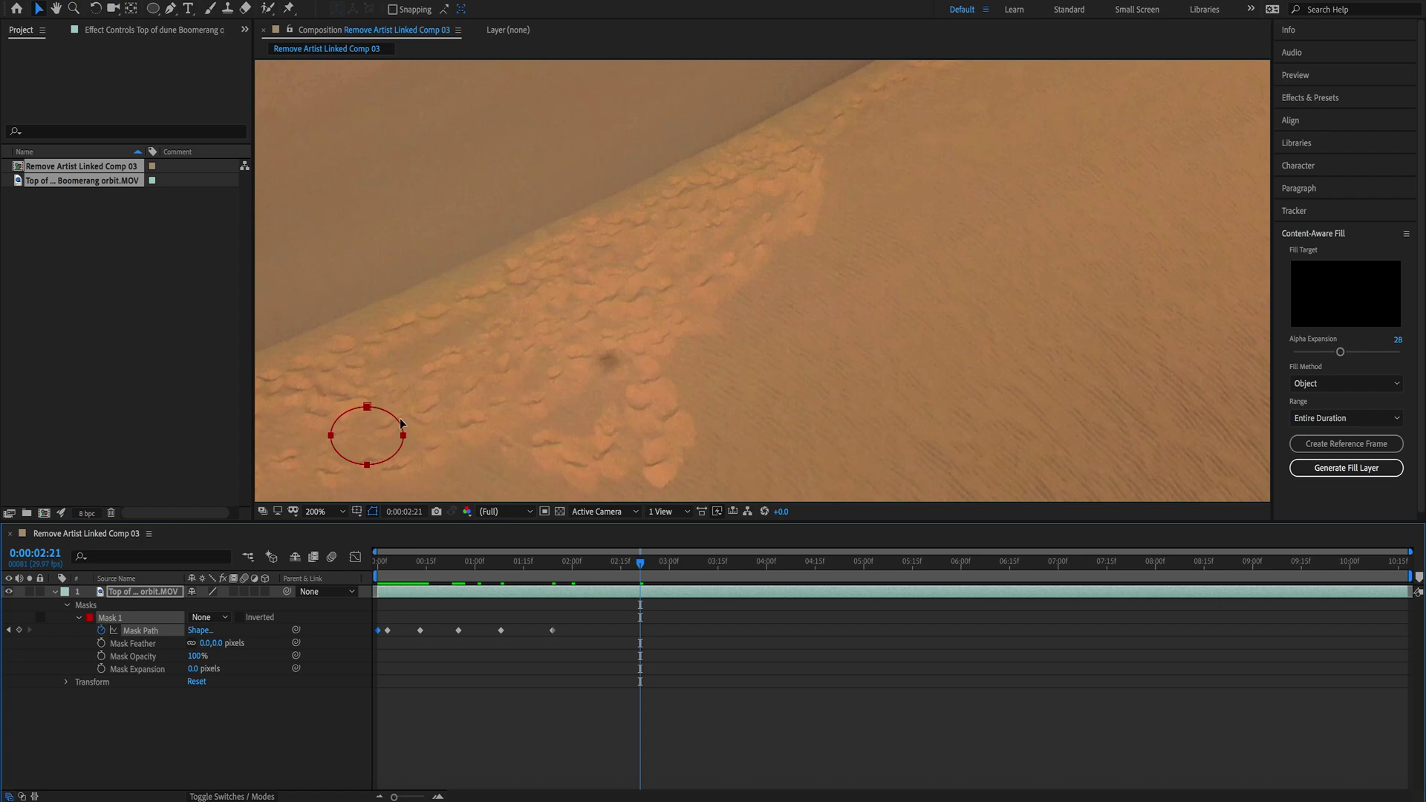
pyautogui.moveTo(398, 458); pyautogui.dragTo(638, 384)
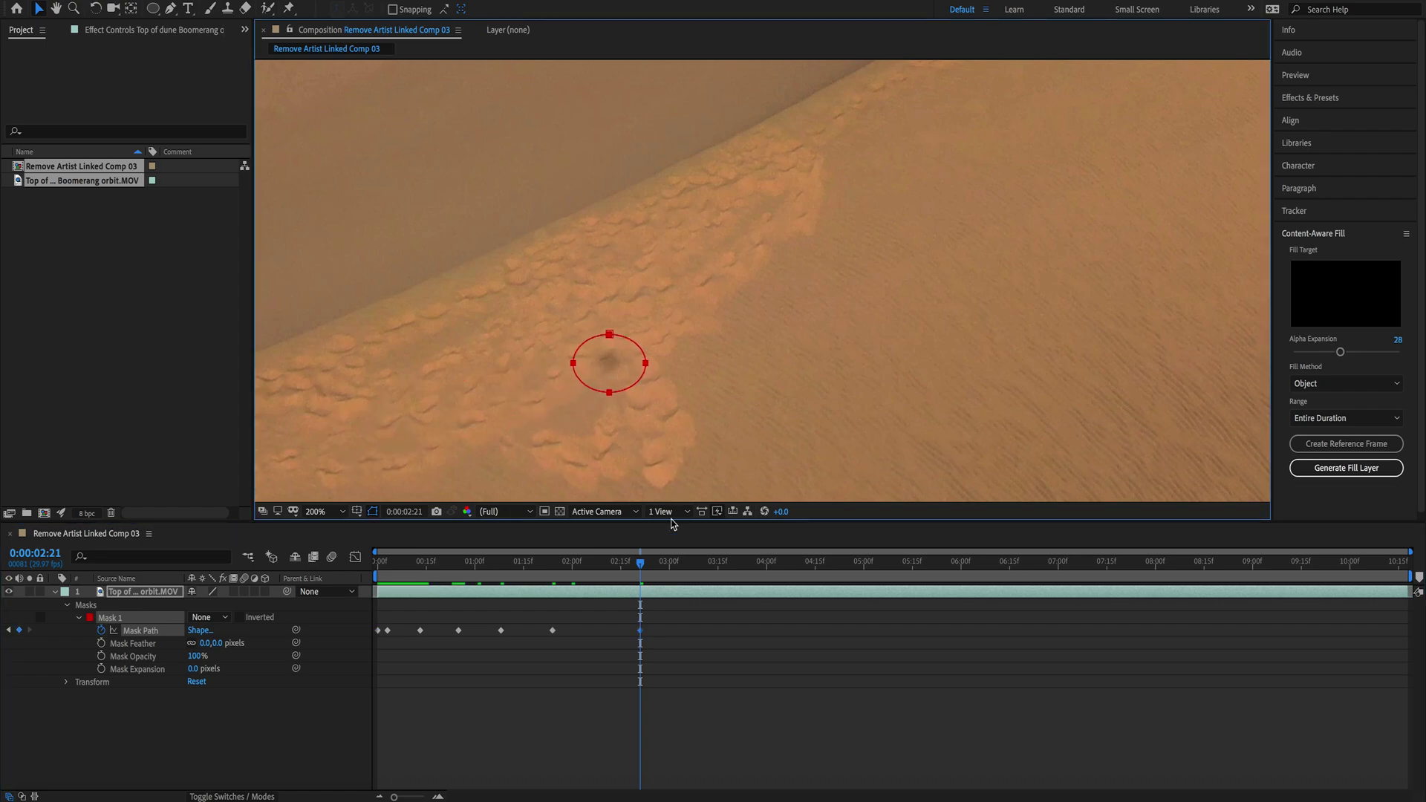
# Keep moving the mask onto the drifting shadow at later frames through 0:00:05:12
pyautogui.moveTo(641, 564); pyautogui.dragTo(757, 566)
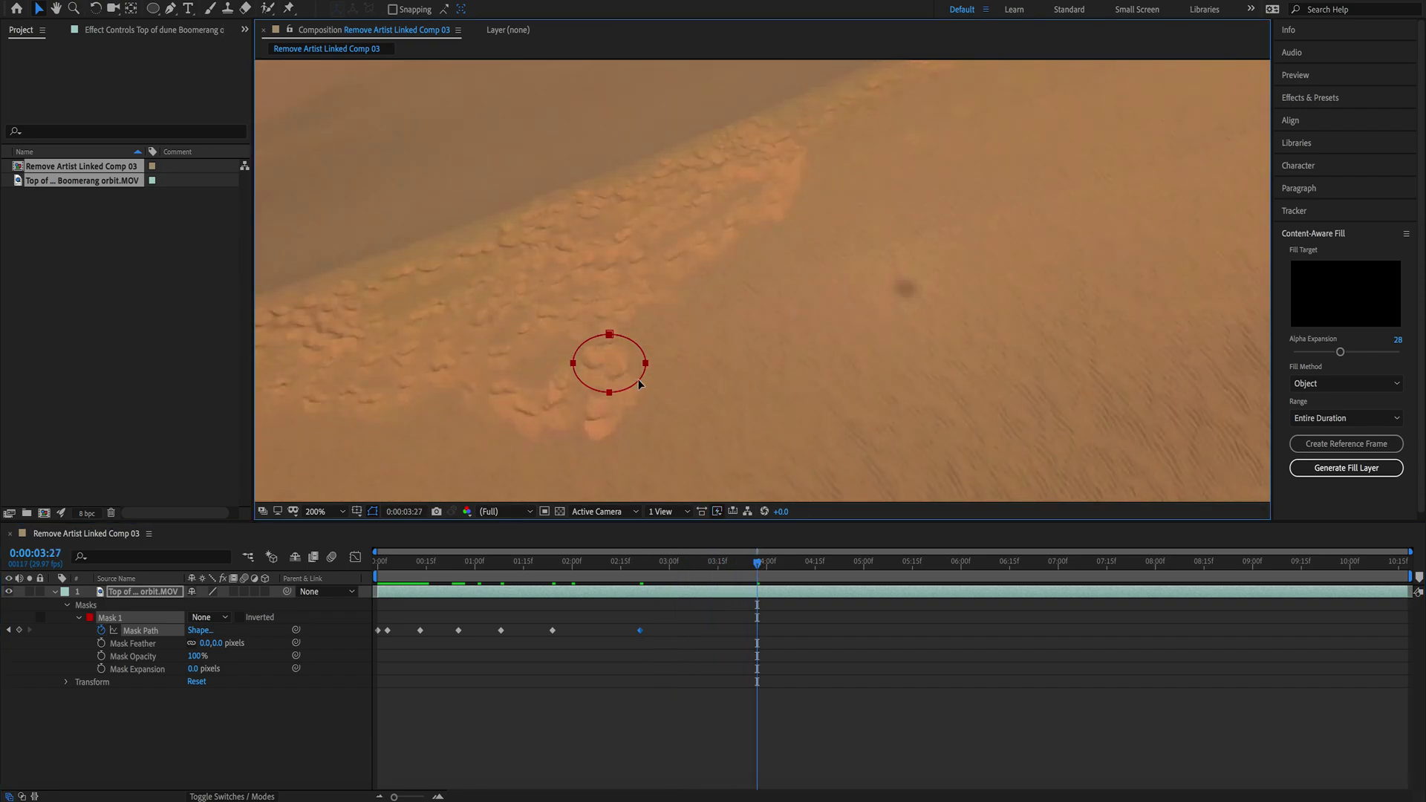
pyautogui.moveTo(639, 379); pyautogui.dragTo(936, 308)
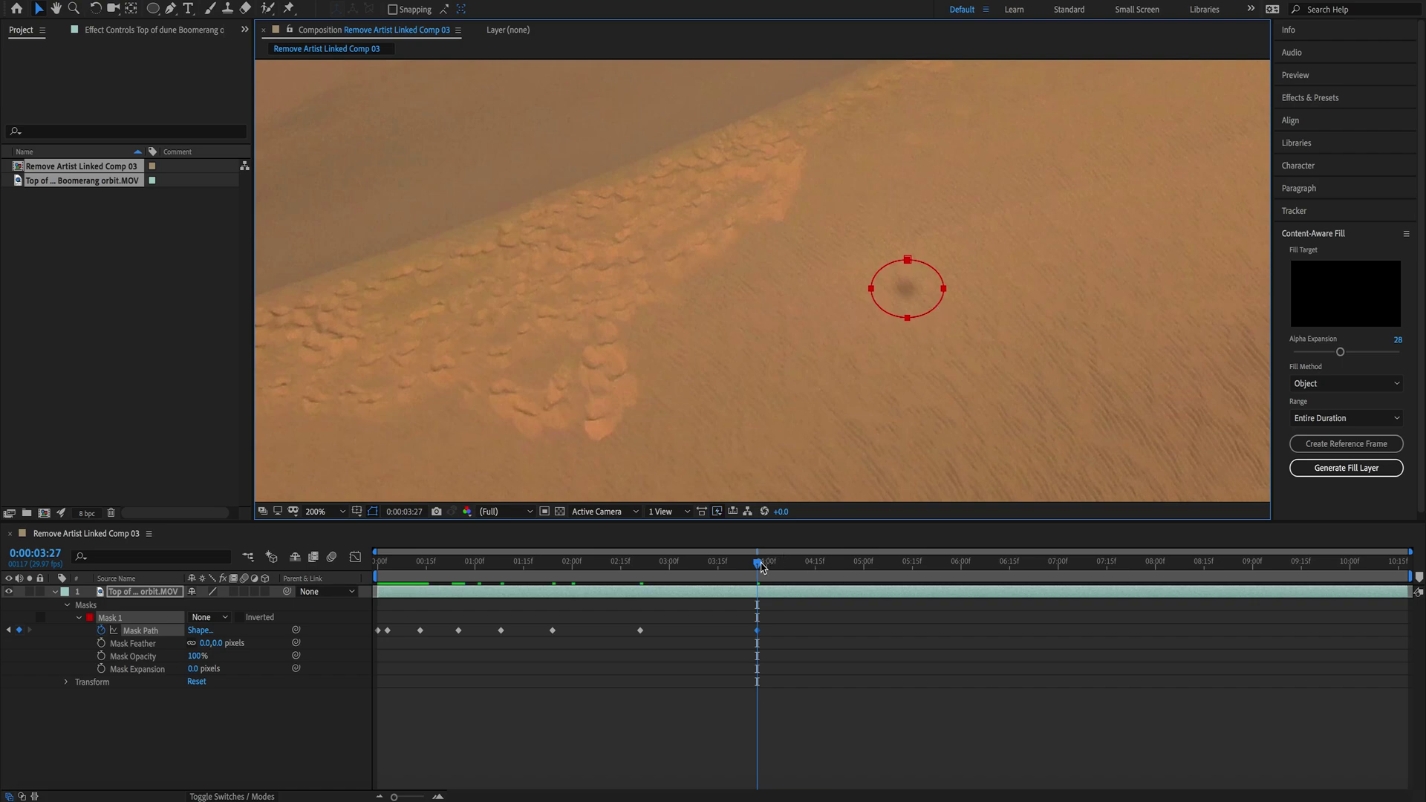
pyautogui.moveTo(761, 567); pyautogui.dragTo(806, 570)
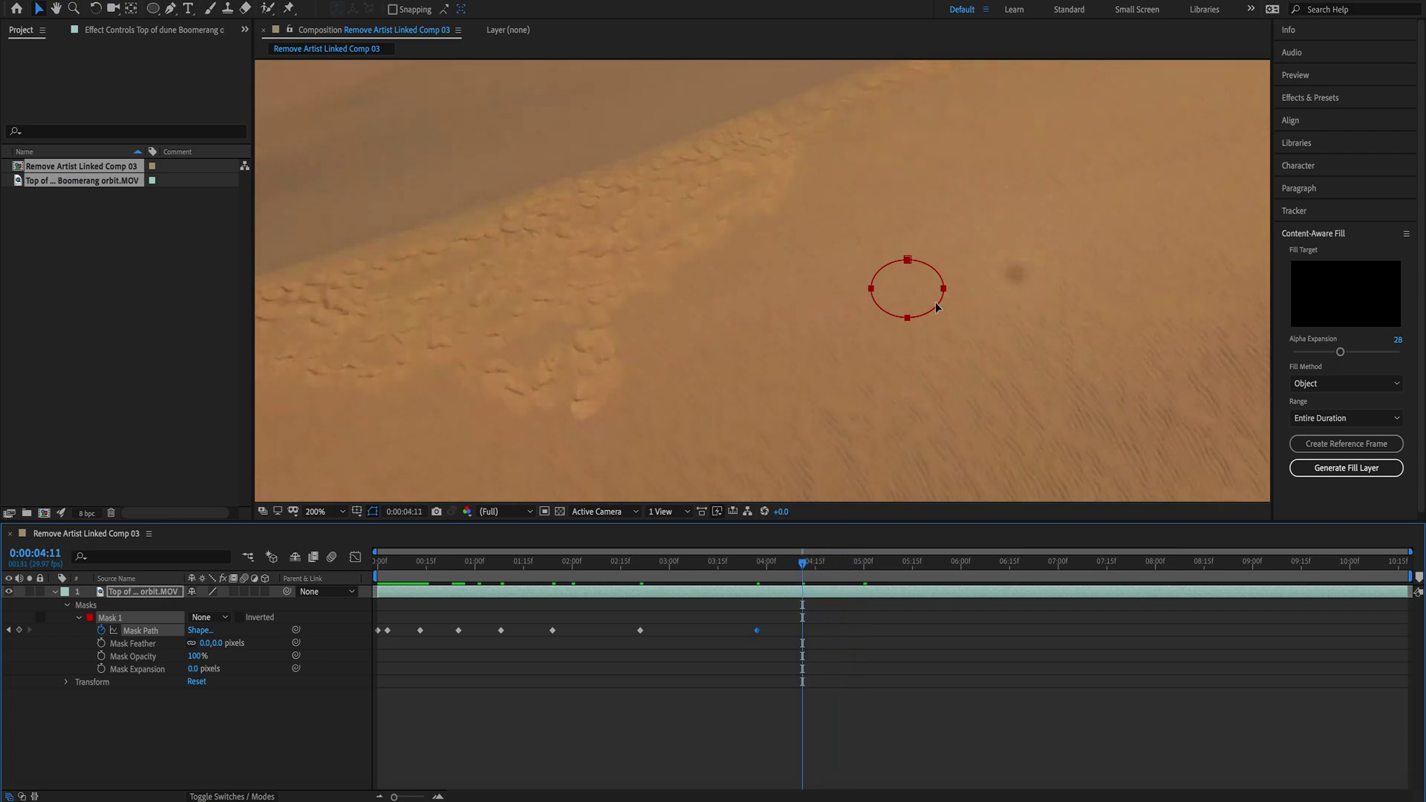
pyautogui.moveTo(936, 306); pyautogui.dragTo(1043, 292)
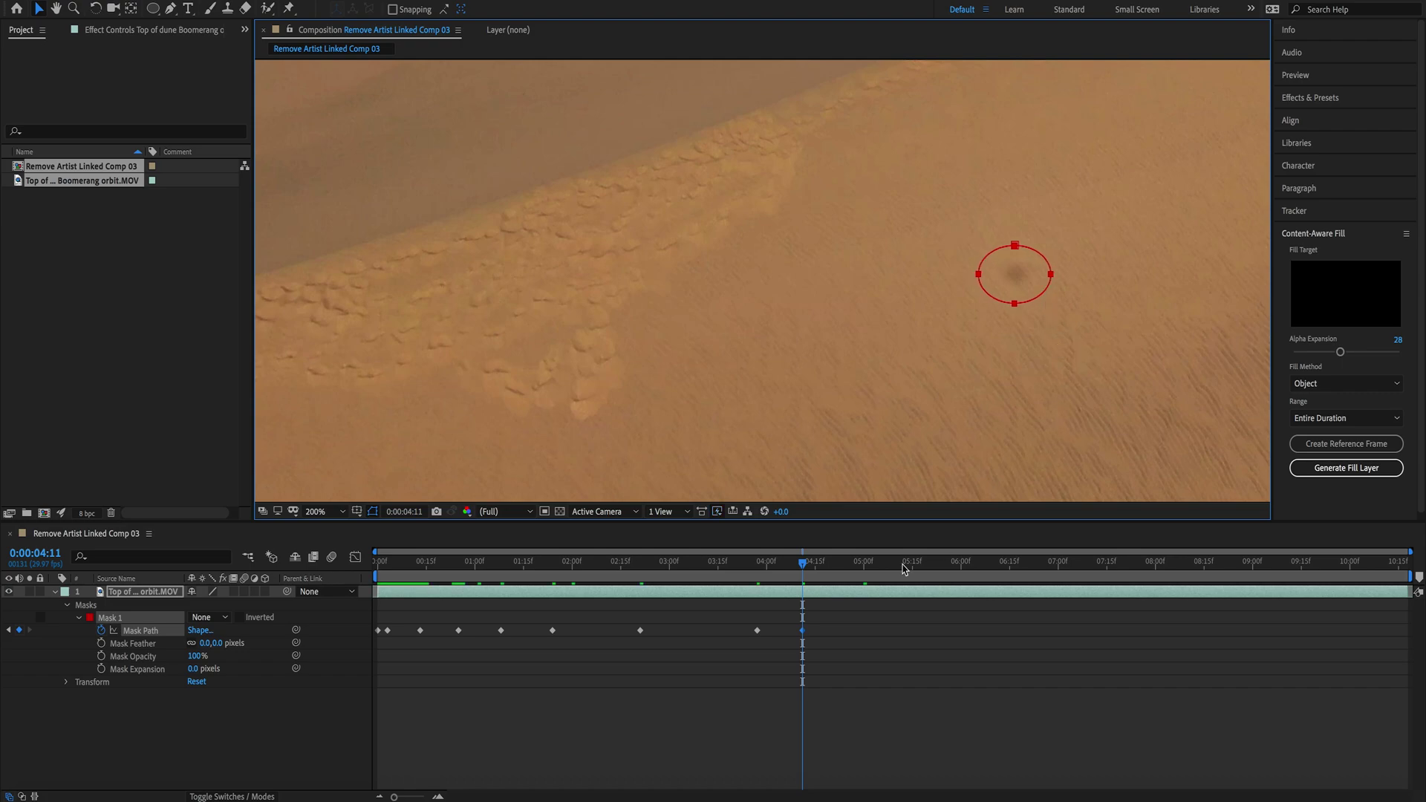
pyautogui.moveTo(798, 580); pyautogui.dragTo(906, 568)
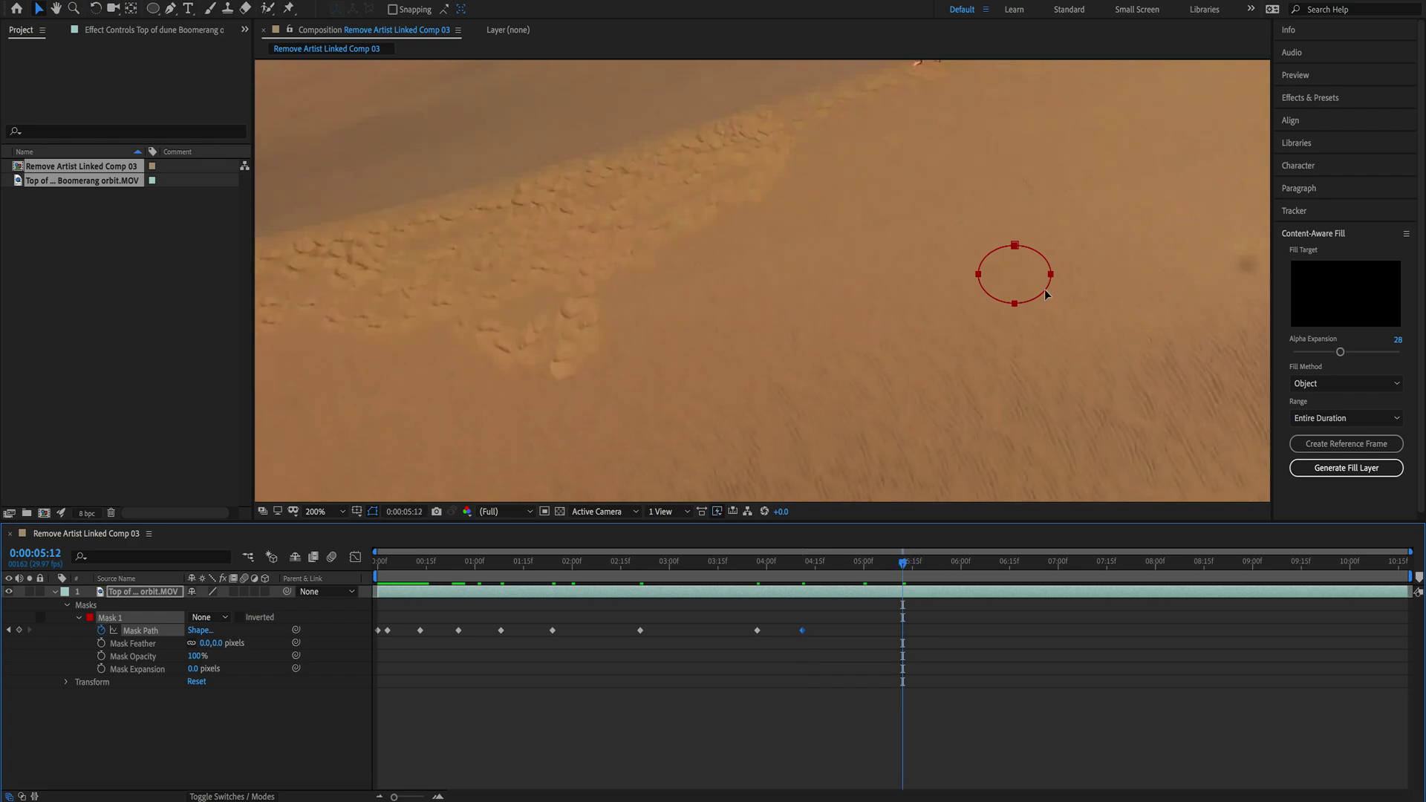
pyautogui.moveTo(1044, 294); pyautogui.dragTo(1239, 285)
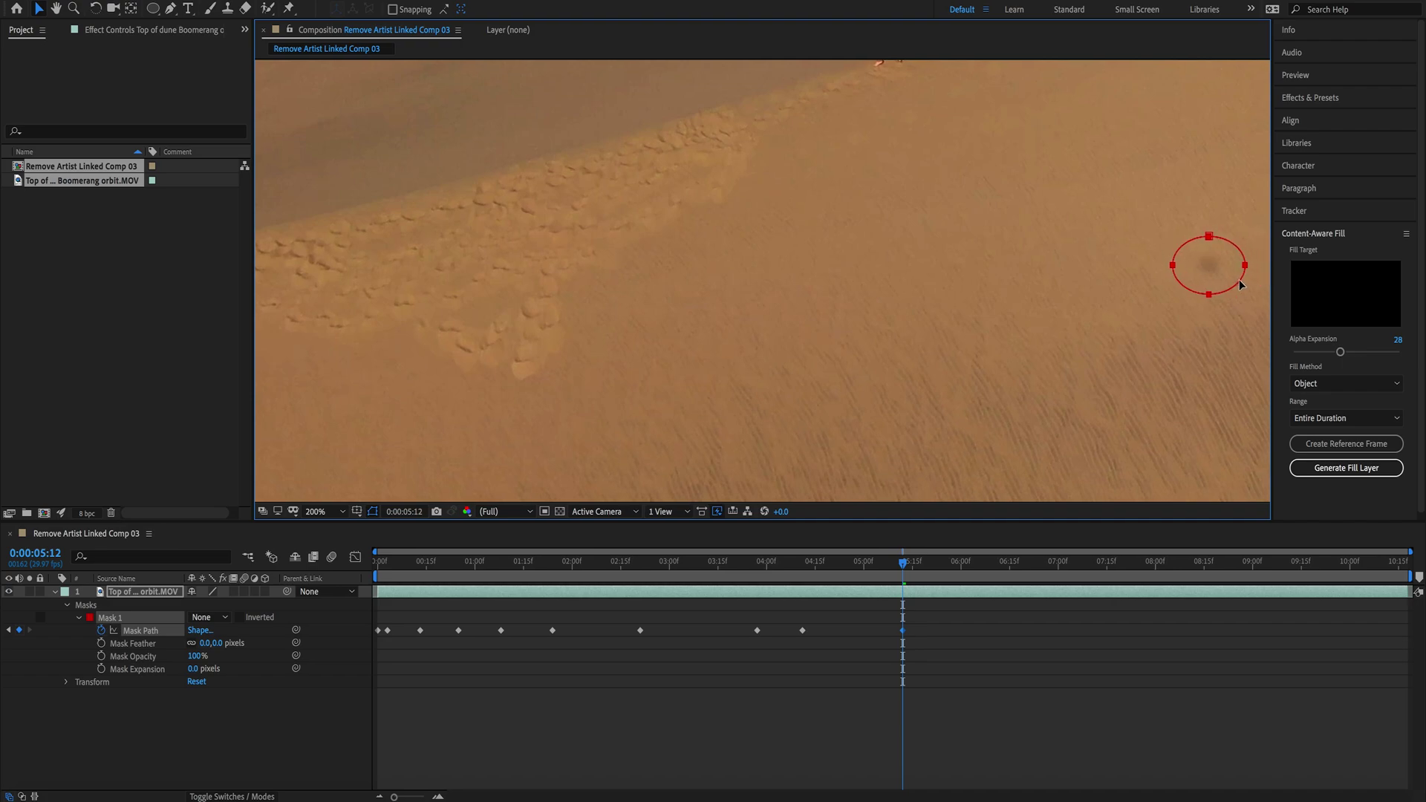
pyautogui.click(63, 12)
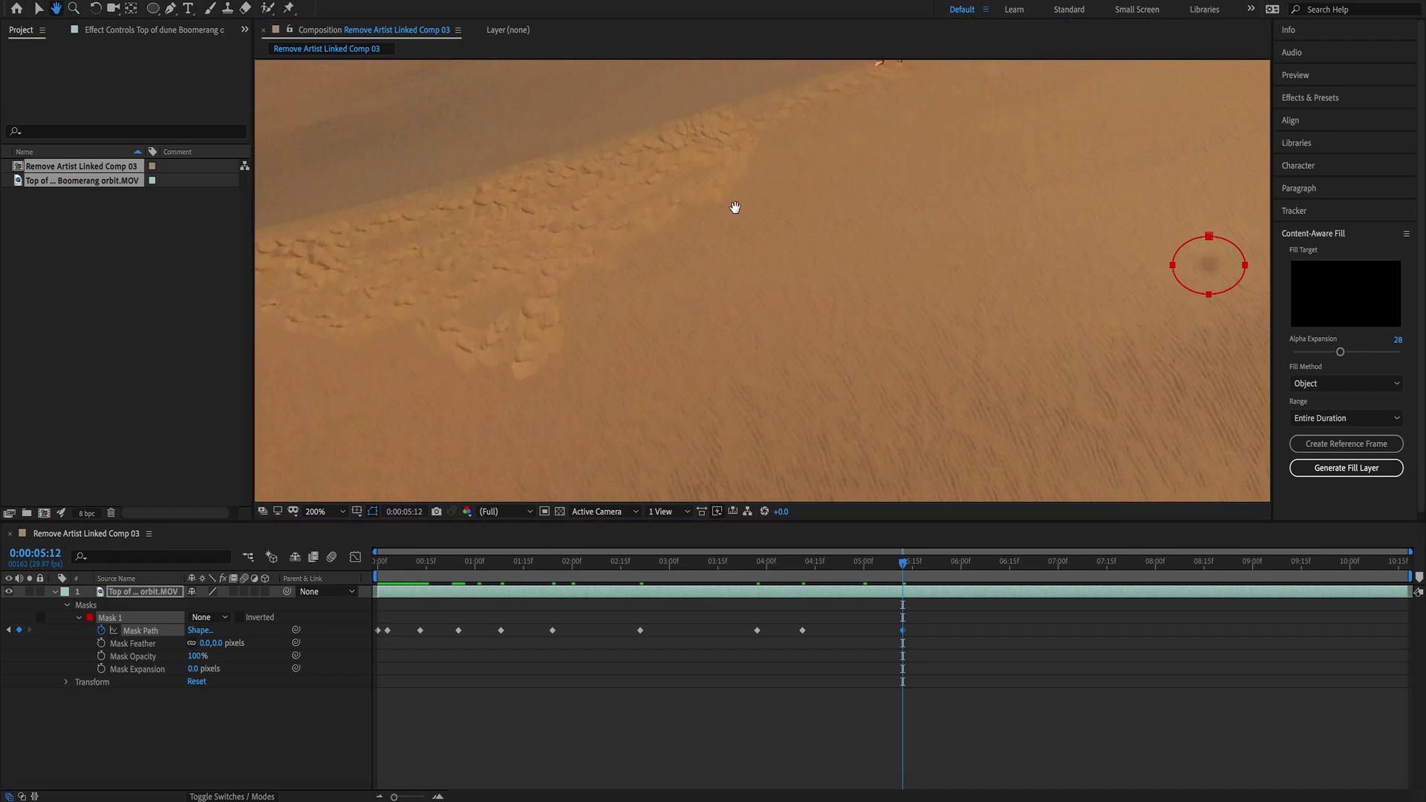
# Pan the view and move the mask ellipse onto the drone shadow at 0:00:06:11
pyautogui.moveTo(853, 211); pyautogui.dragTo(617, 219)
pyautogui.moveTo(1059, 248); pyautogui.dragTo(672, 269)
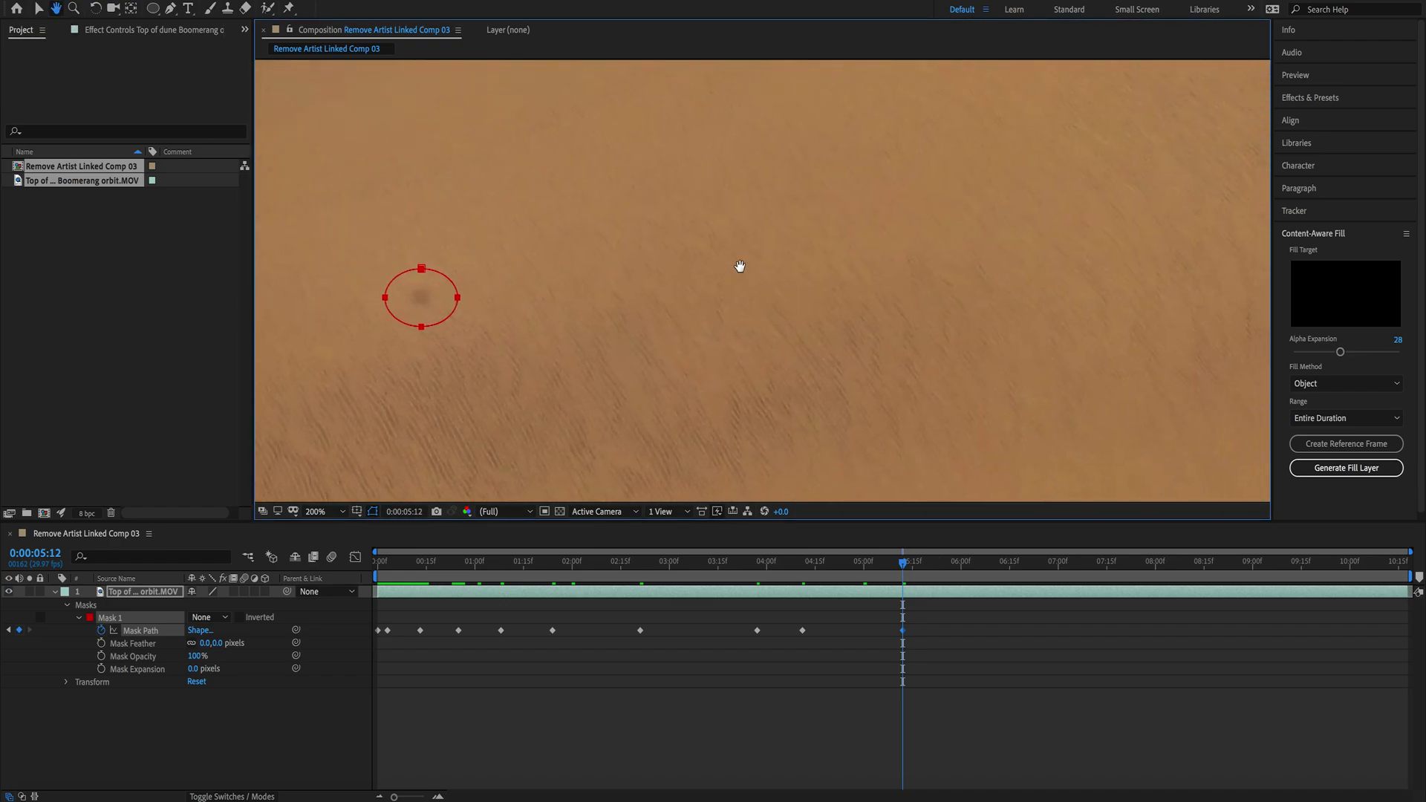
pyautogui.moveTo(903, 254); pyautogui.dragTo(859, 286)
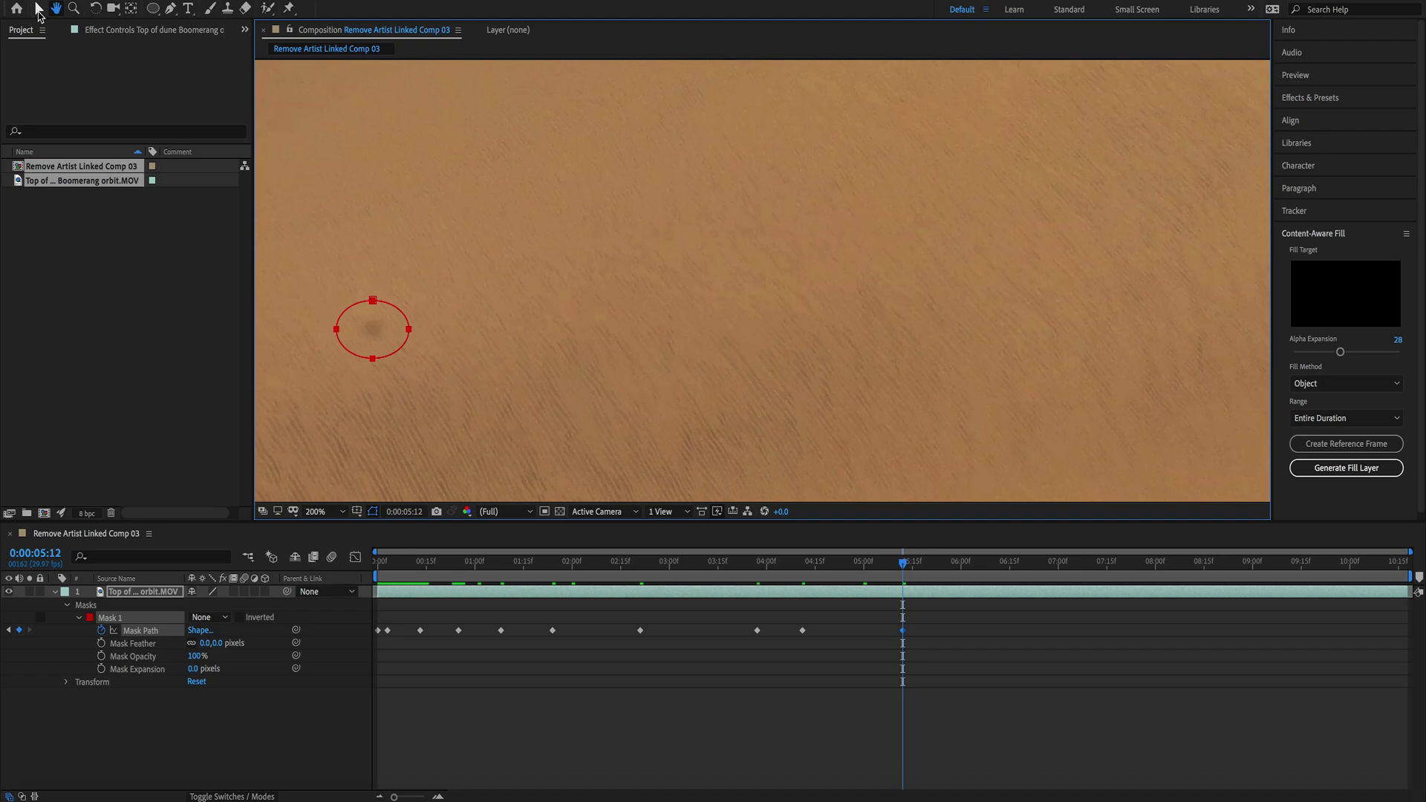
pyautogui.click(39, 10)
pyautogui.moveTo(906, 568); pyautogui.dragTo(996, 568)
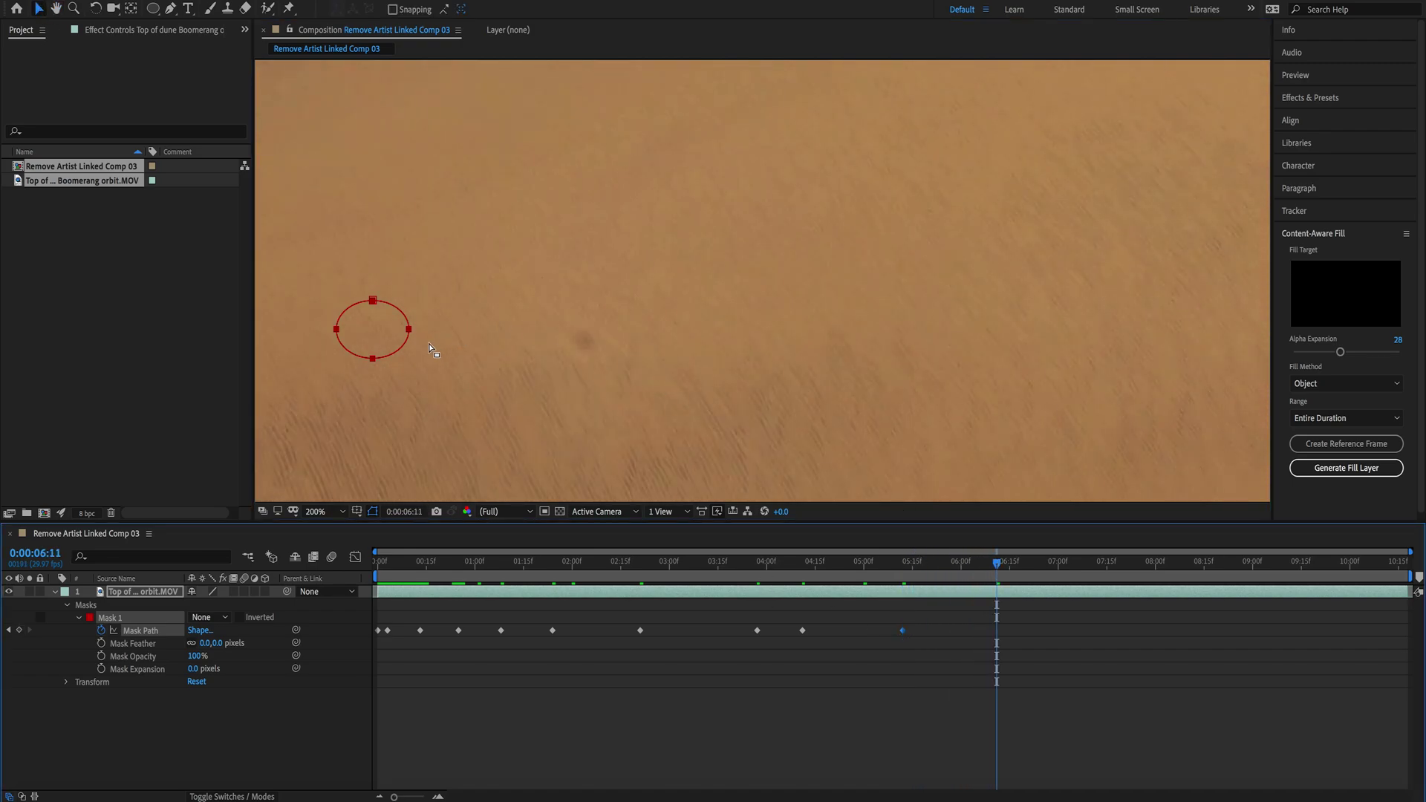
pyautogui.moveTo(401, 349); pyautogui.dragTo(615, 360)
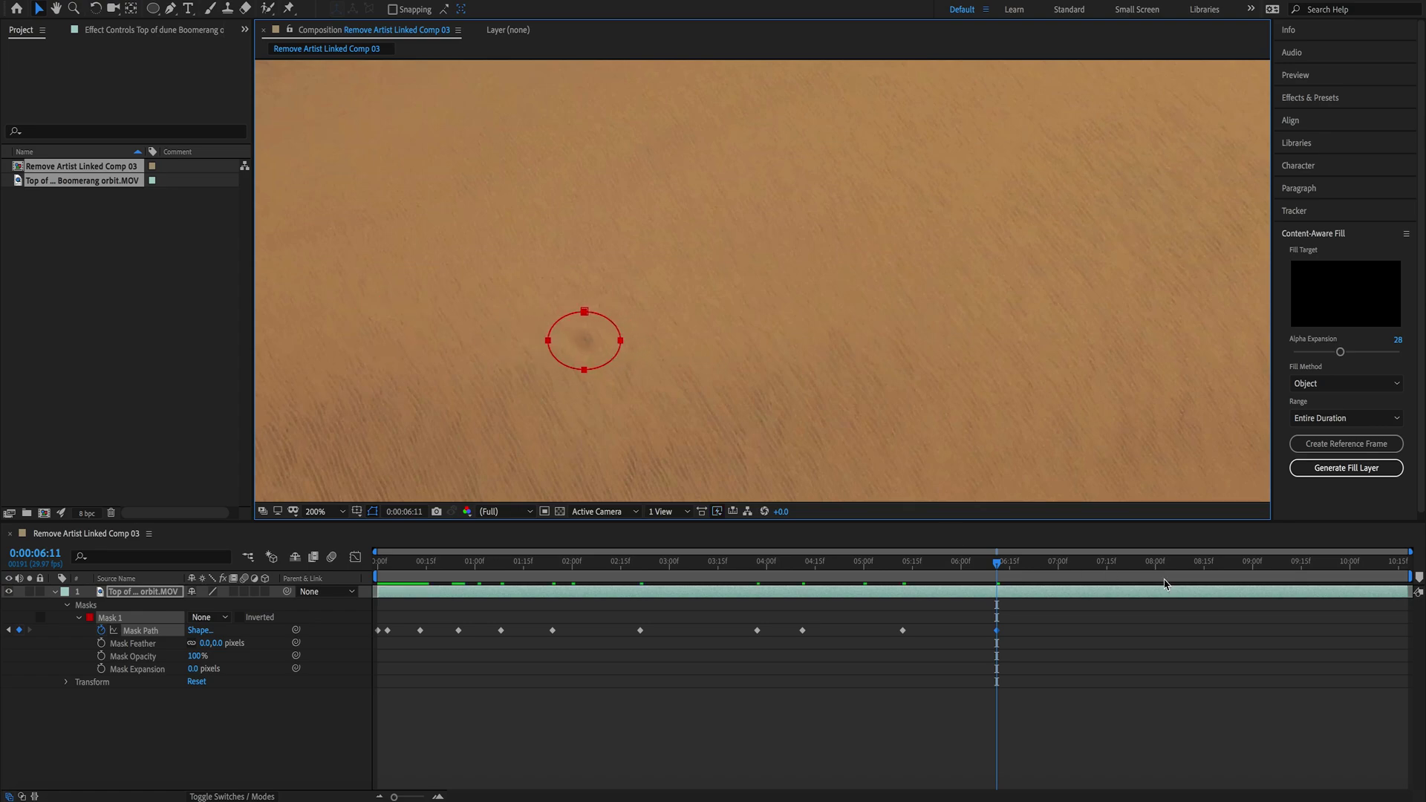
# Reposition the mask ellipse onto the shadow at 0:00:07:21 and about 0:00:08:18
pyautogui.moveTo(1004, 569); pyautogui.dragTo(1126, 570)
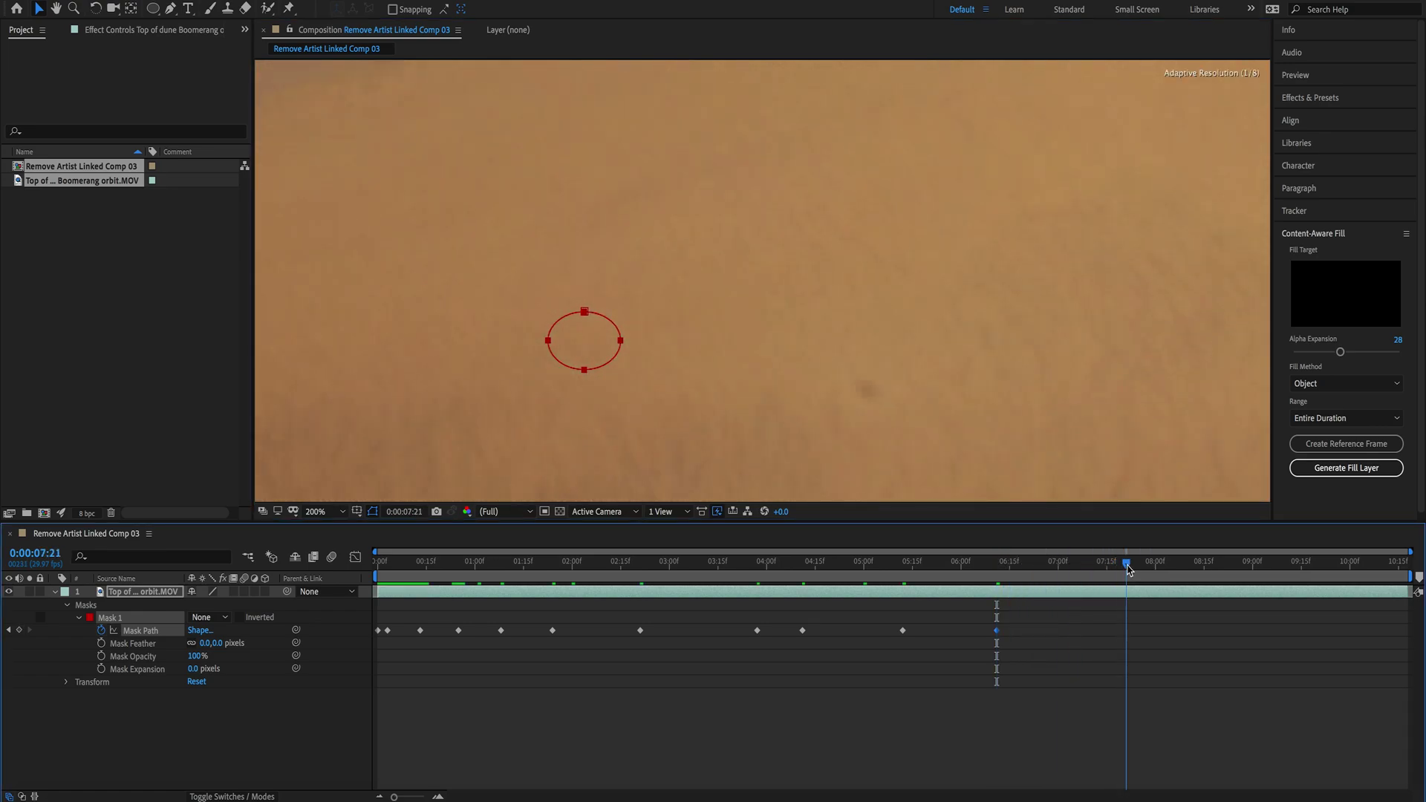
pyautogui.moveTo(611, 363); pyautogui.dragTo(894, 415)
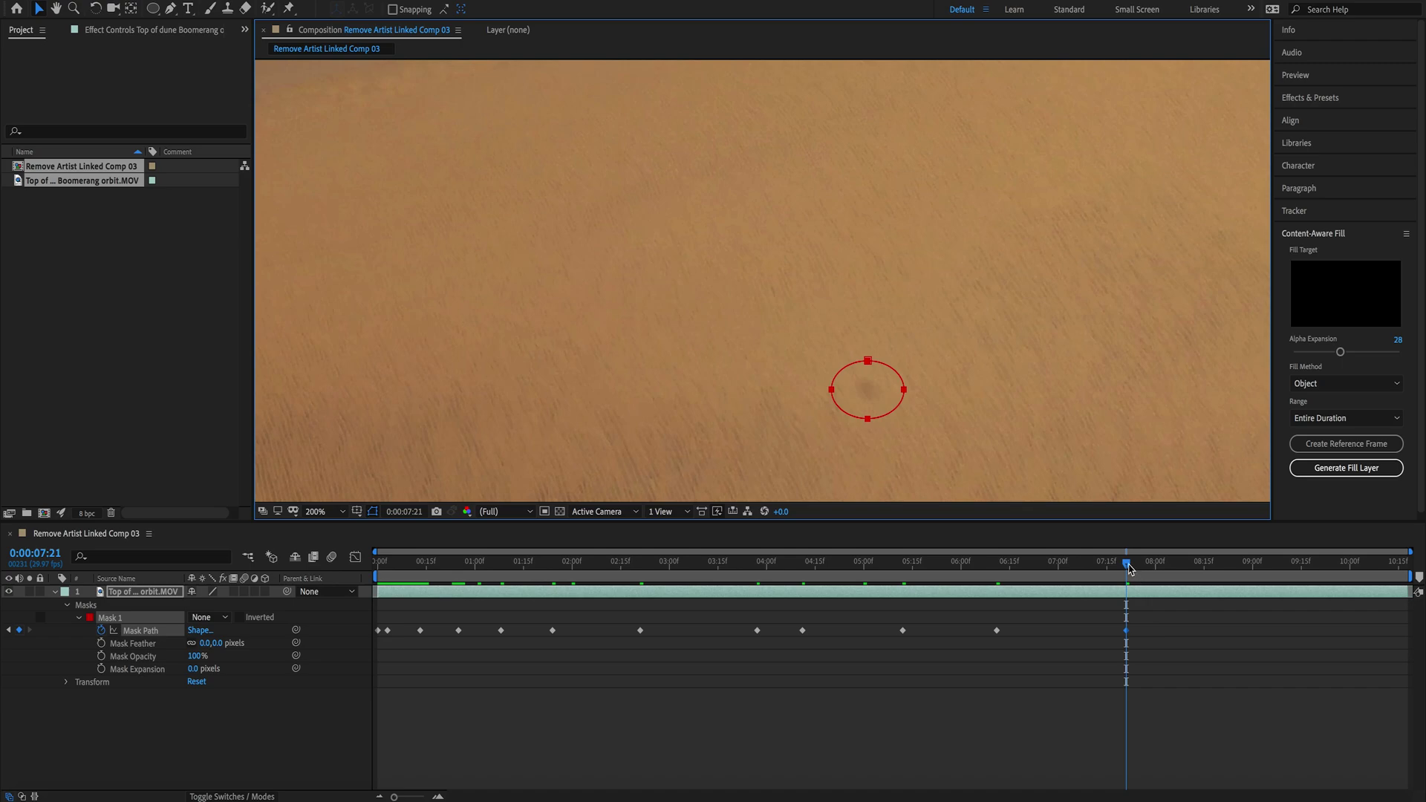
pyautogui.moveTo(1128, 568); pyautogui.dragTo(1205, 569)
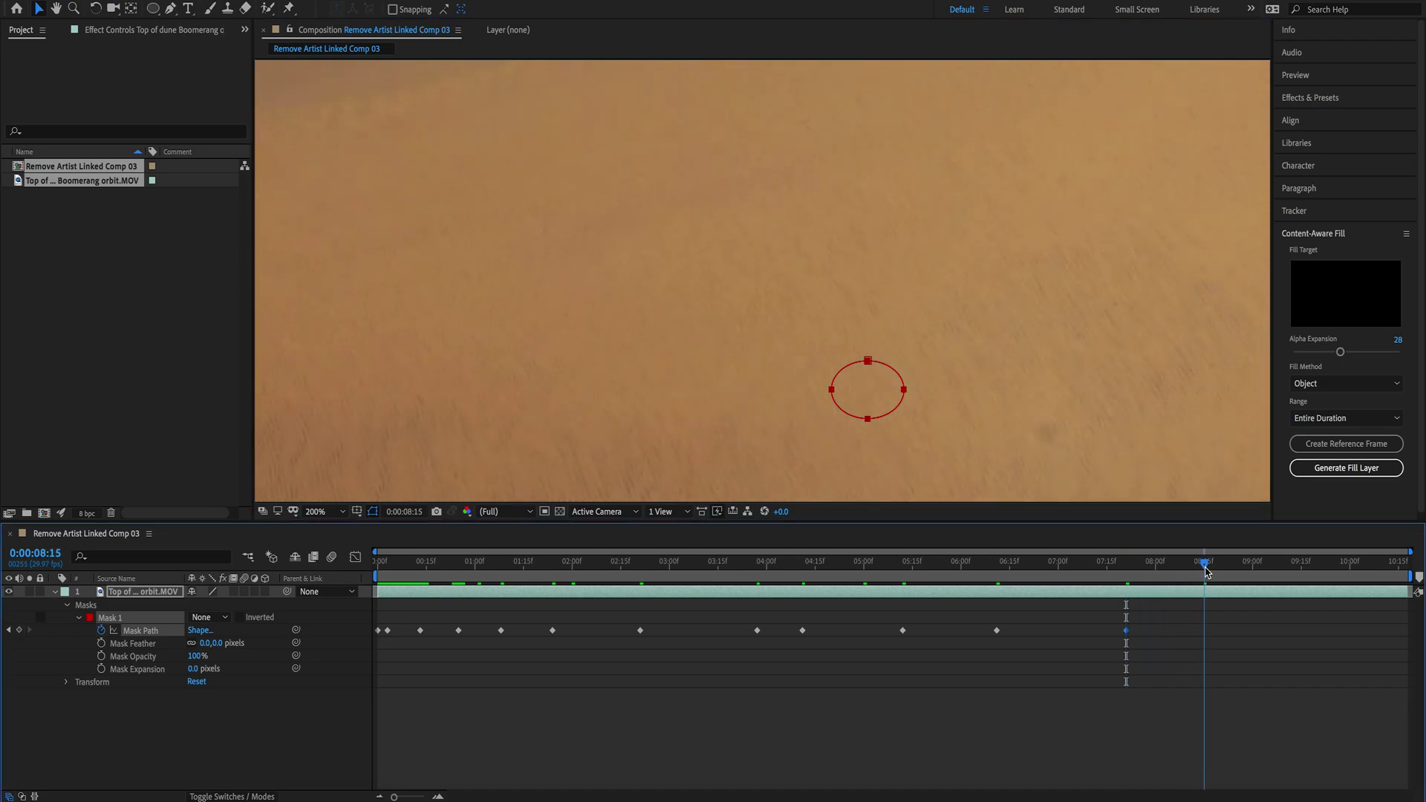
pyautogui.moveTo(1204, 570); pyautogui.dragTo(1213, 569)
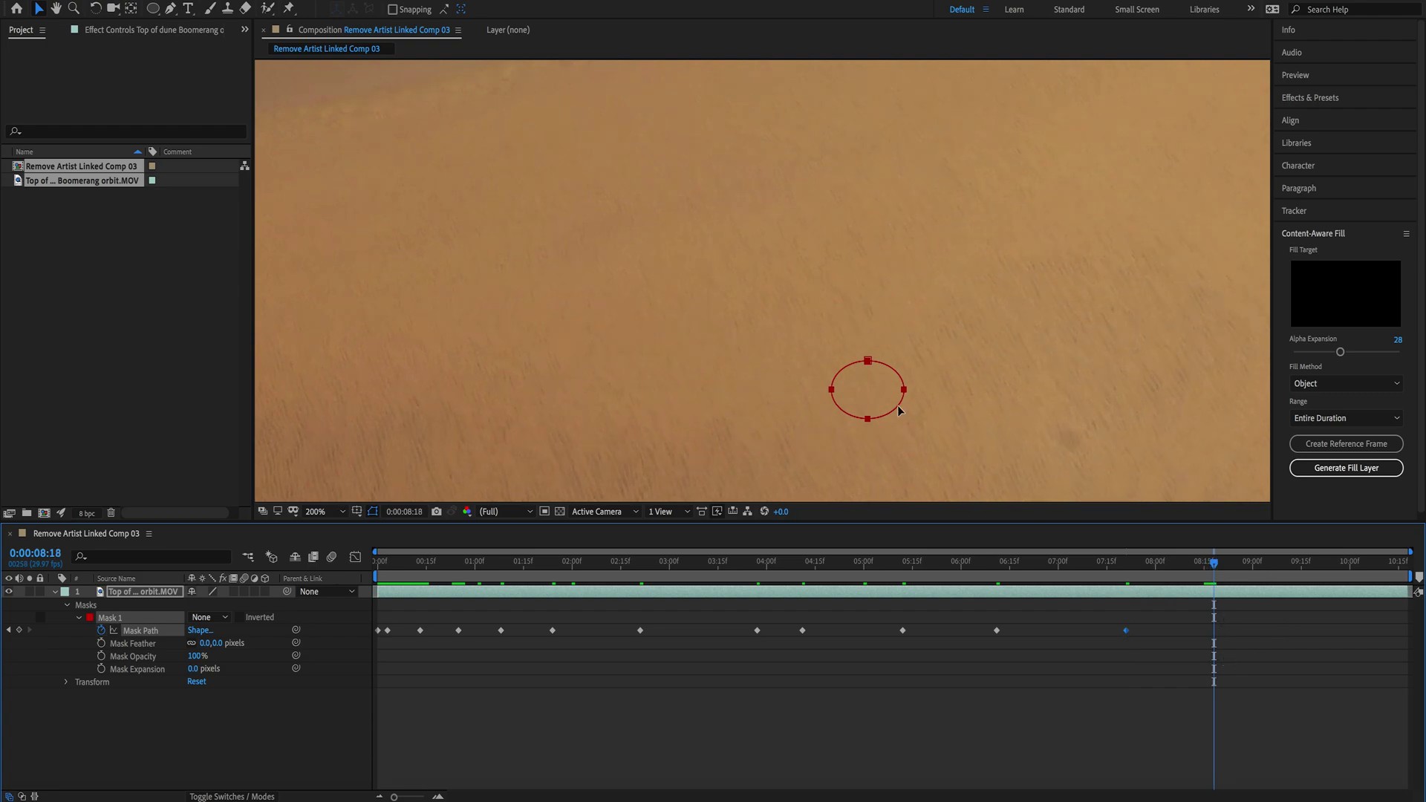
pyautogui.moveTo(899, 410); pyautogui.dragTo(1100, 460)
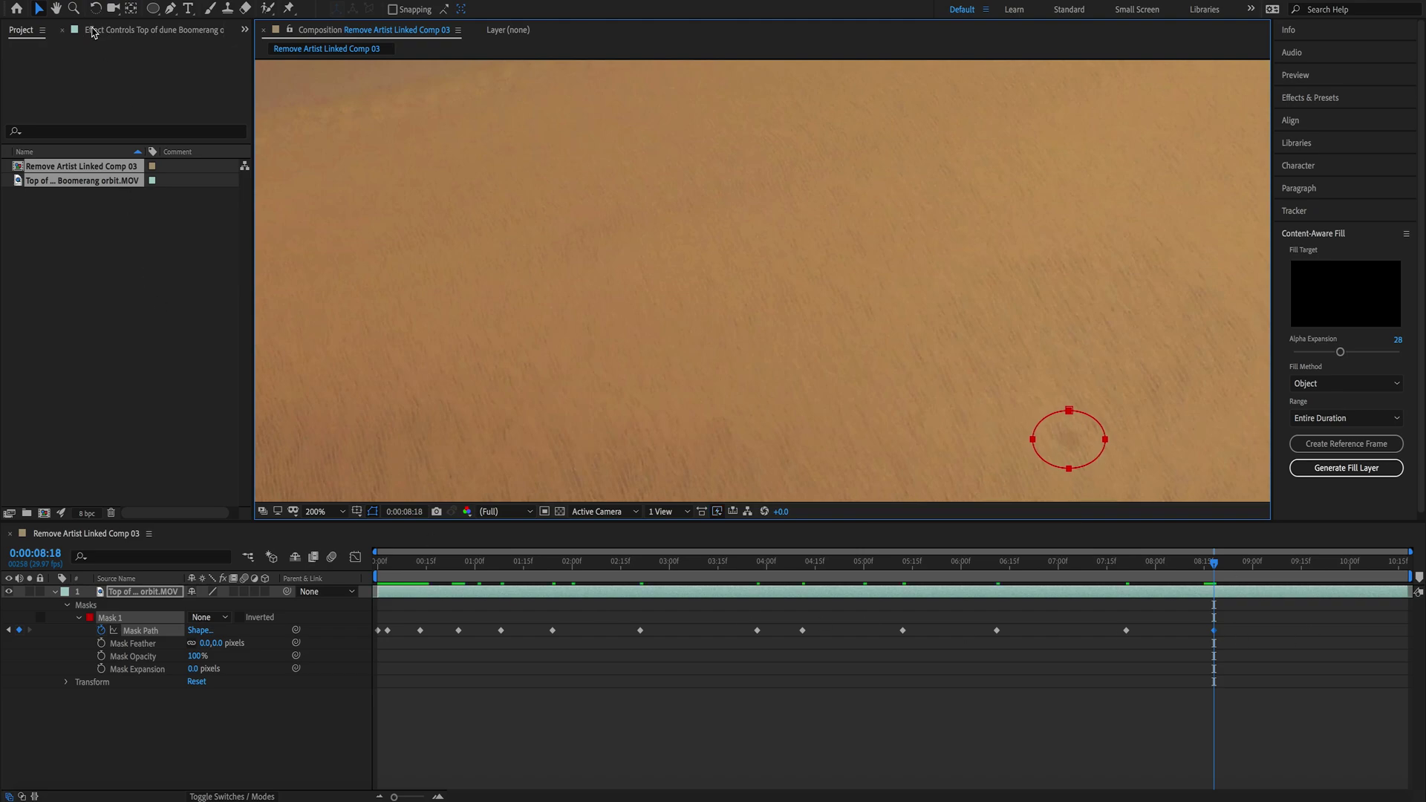
# Pan the view to follow the shadow, advance to 0:00:09:08, and deselect the mask
pyautogui.click(56, 8)
pyautogui.moveTo(931, 316); pyautogui.dragTo(614, 221)
pyautogui.moveTo(1085, 348); pyautogui.dragTo(973, 266)
pyautogui.click(39, 8)
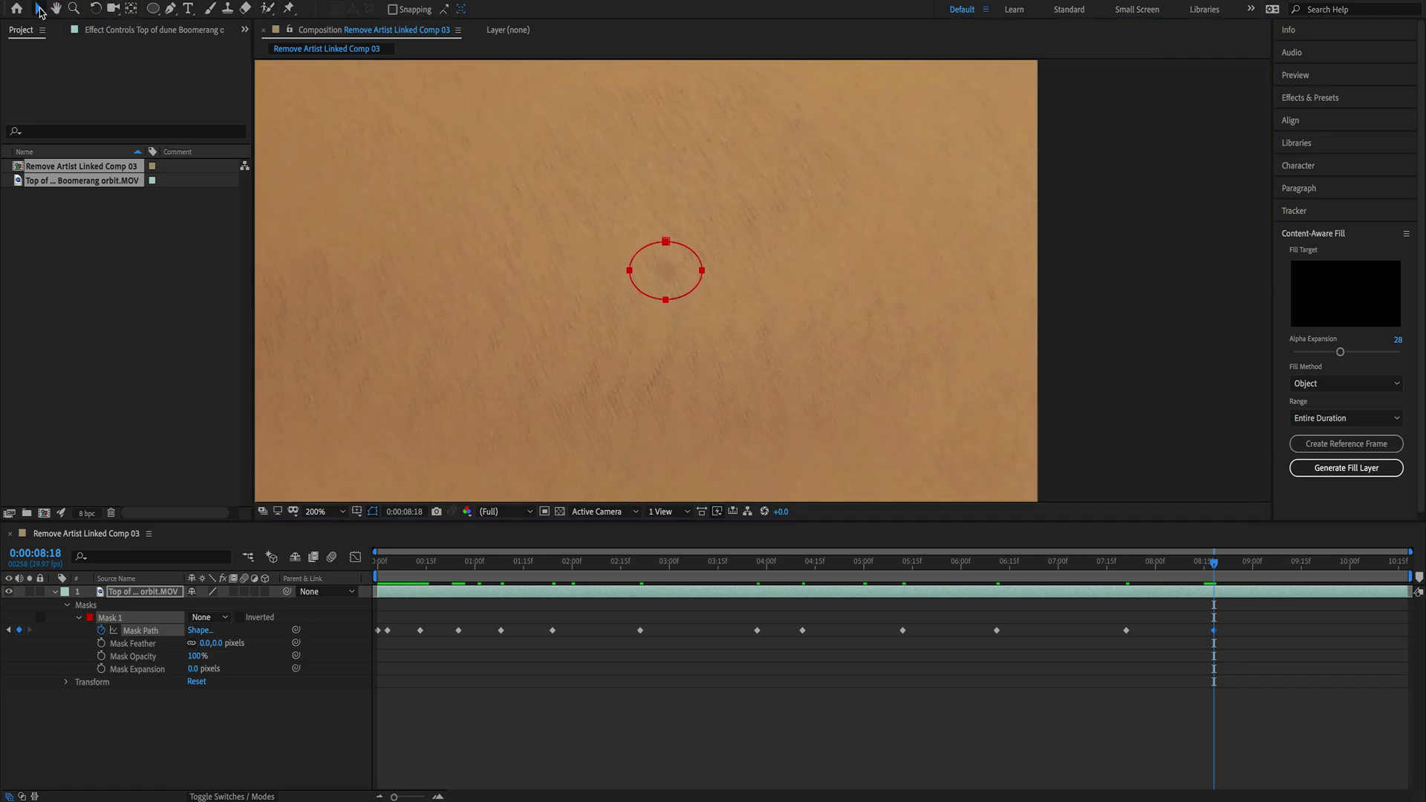
pyautogui.moveTo(1217, 569); pyautogui.dragTo(1283, 568)
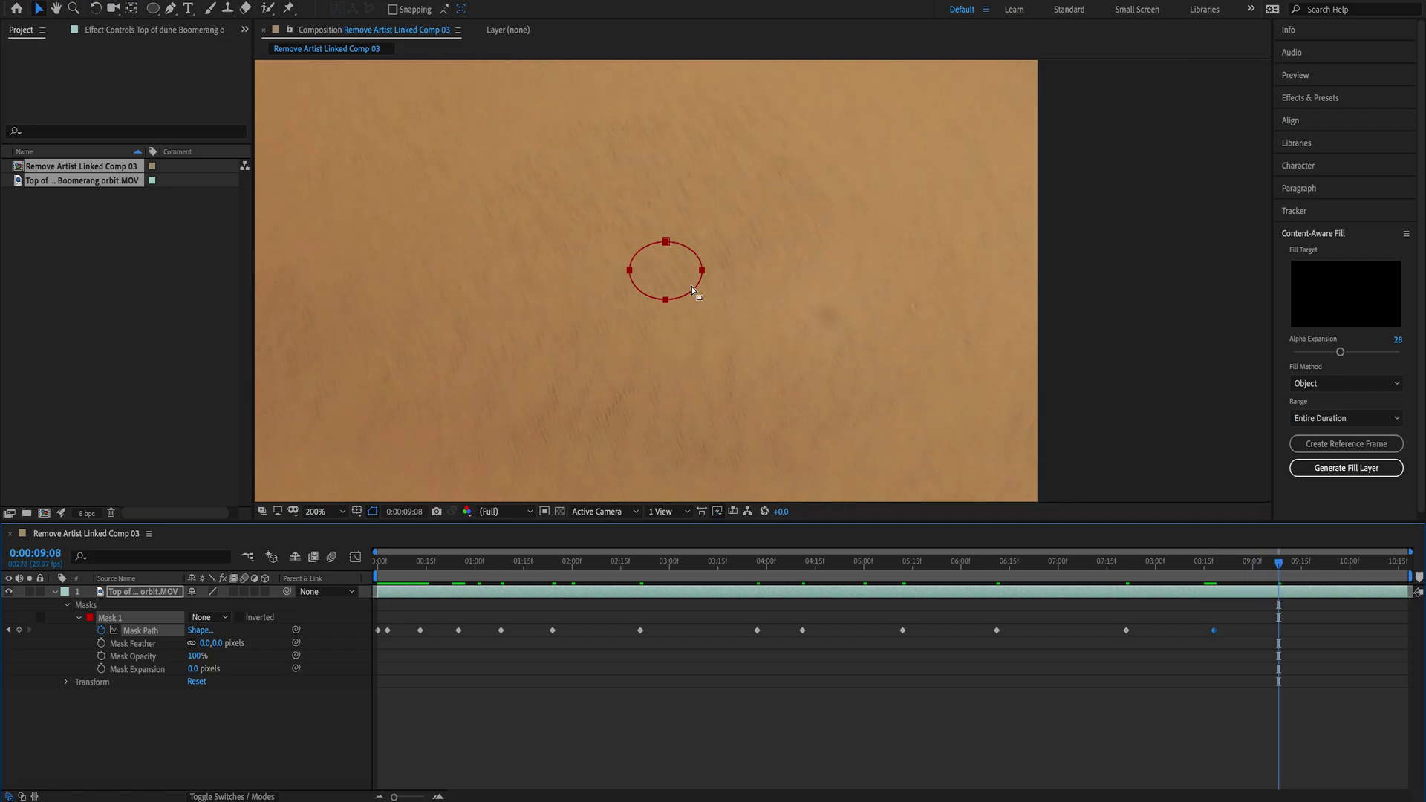
pyautogui.moveTo(692, 291); pyautogui.dragTo(844, 322)
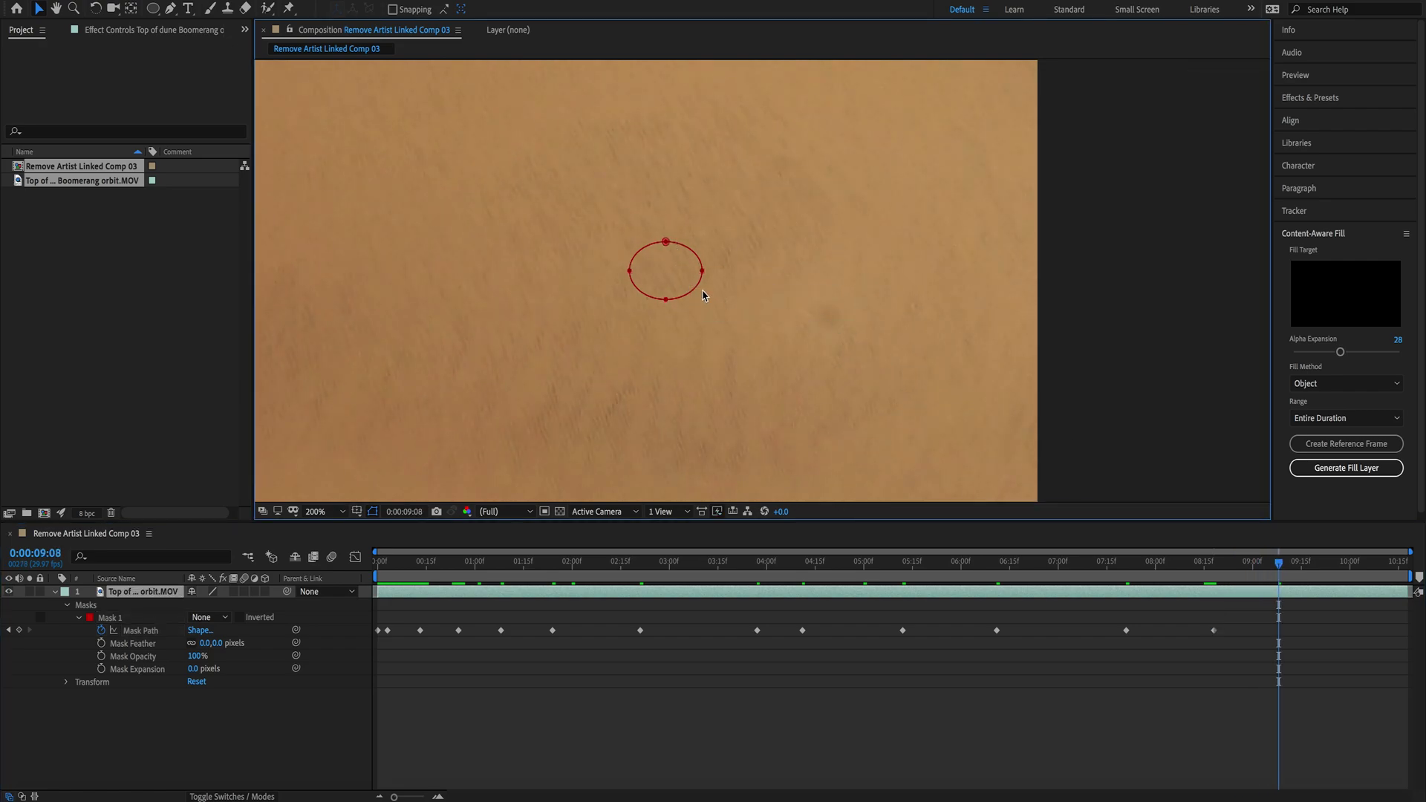
pyautogui.moveTo(696, 292); pyautogui.dragTo(735, 311)
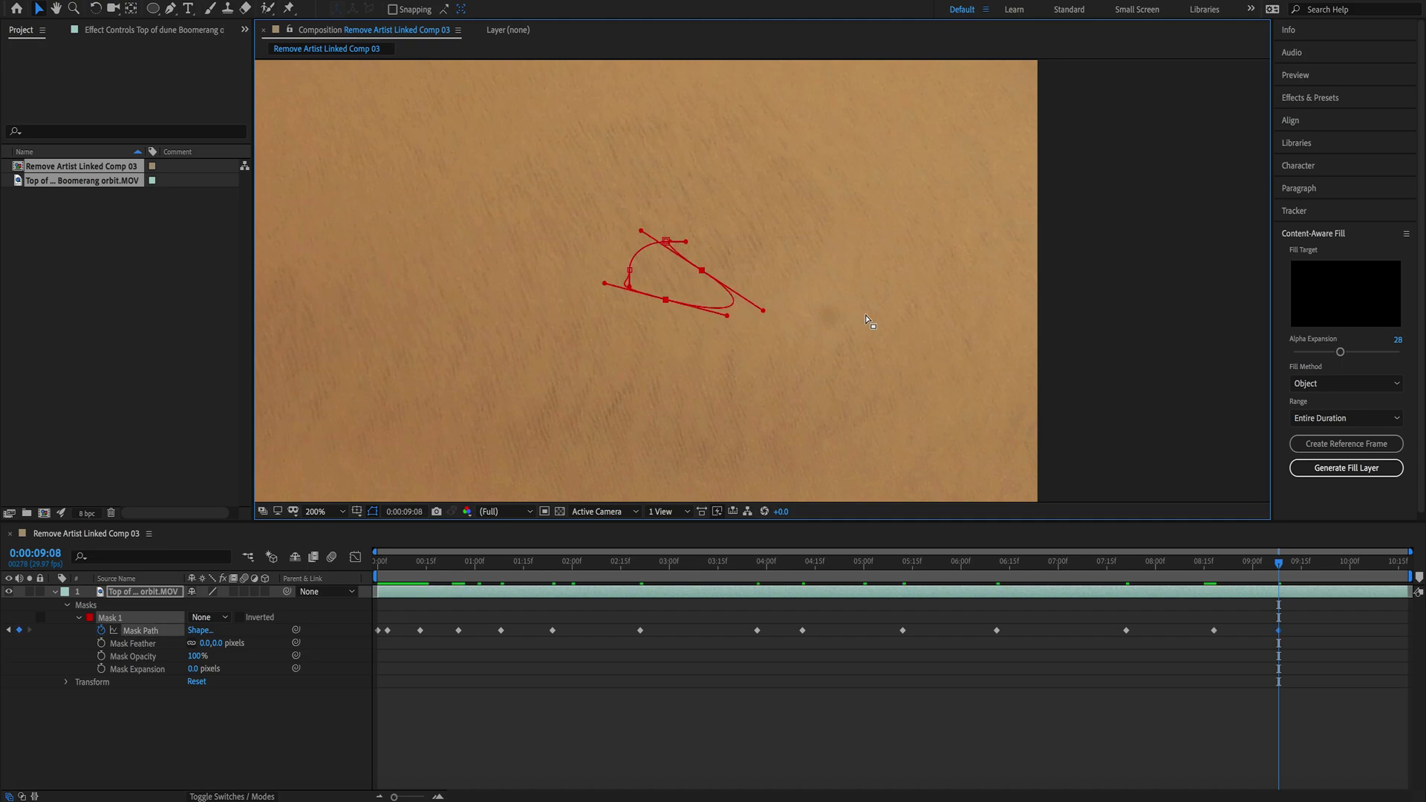
pyautogui.hotkey('ctrl', 'z')
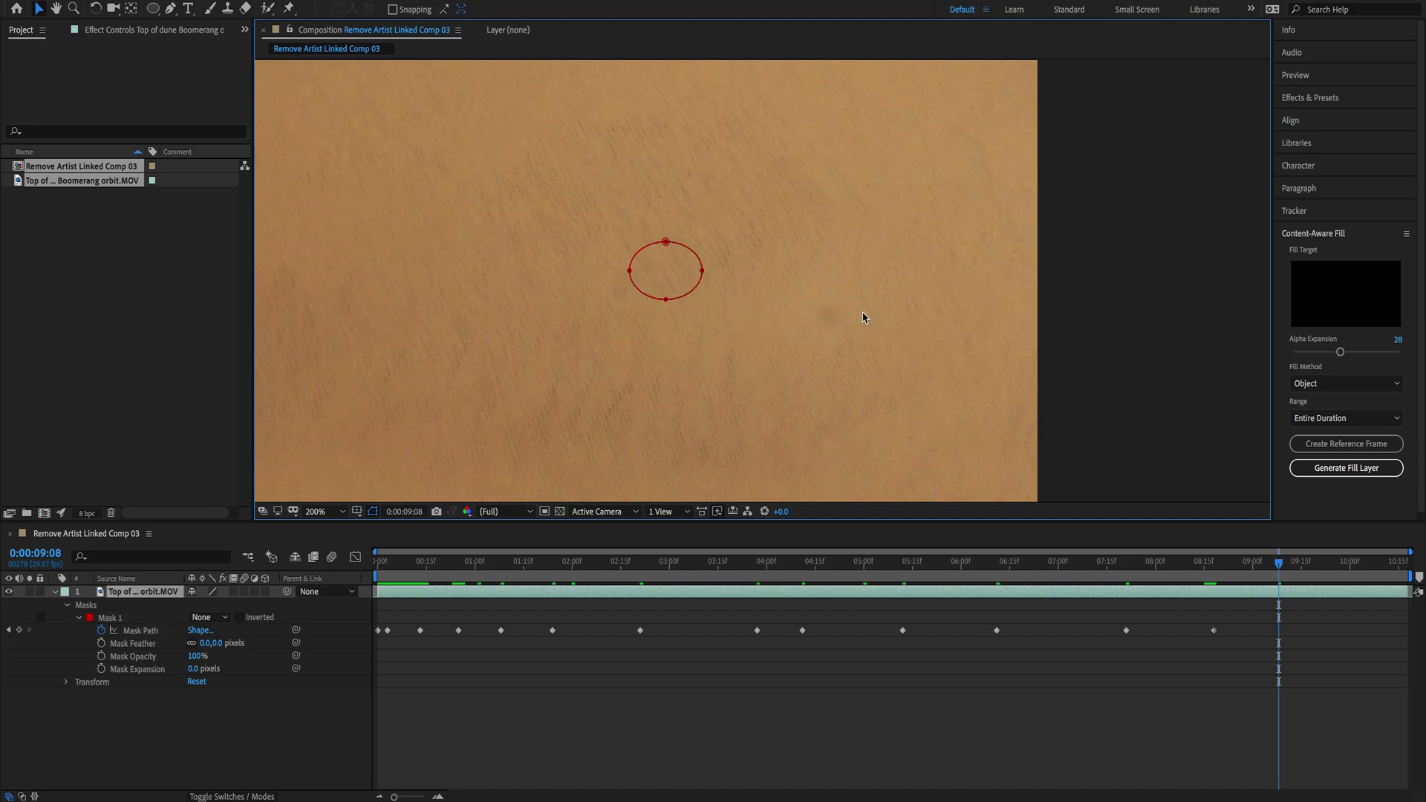
pyautogui.click(39, 9)
pyautogui.moveTo(681, 304); pyautogui.dragTo(683, 306)
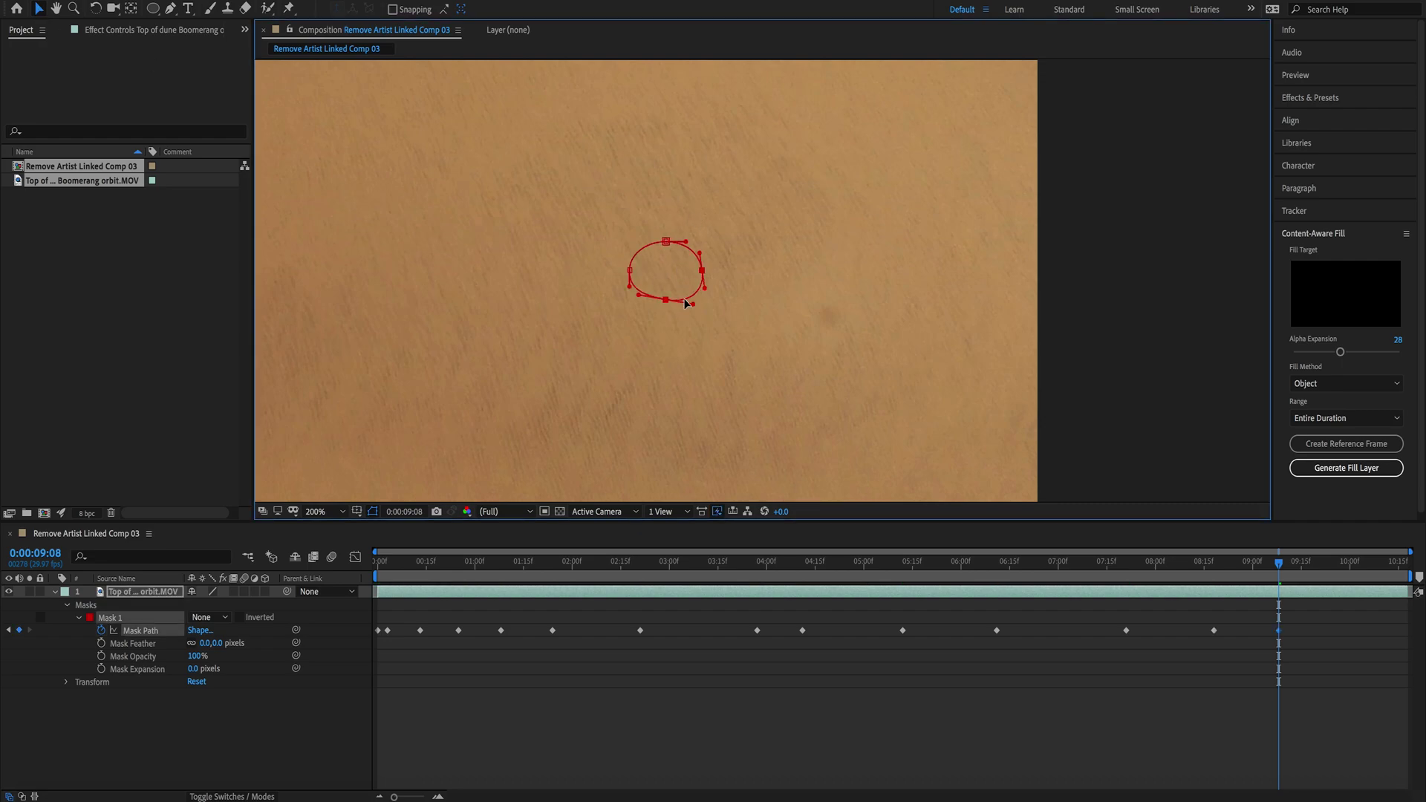
pyautogui.hotkey('ctrl', 'z')
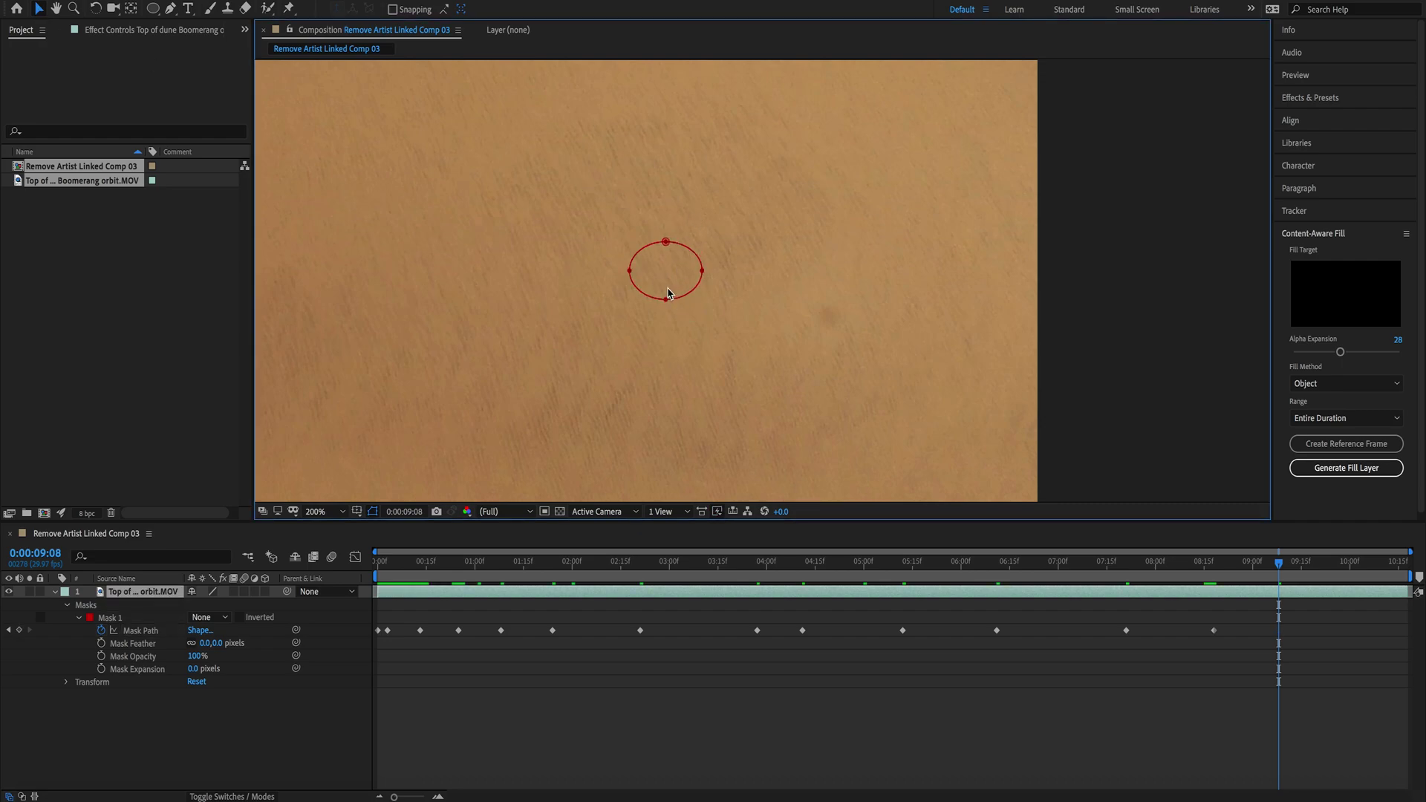
pyautogui.click(665, 243)
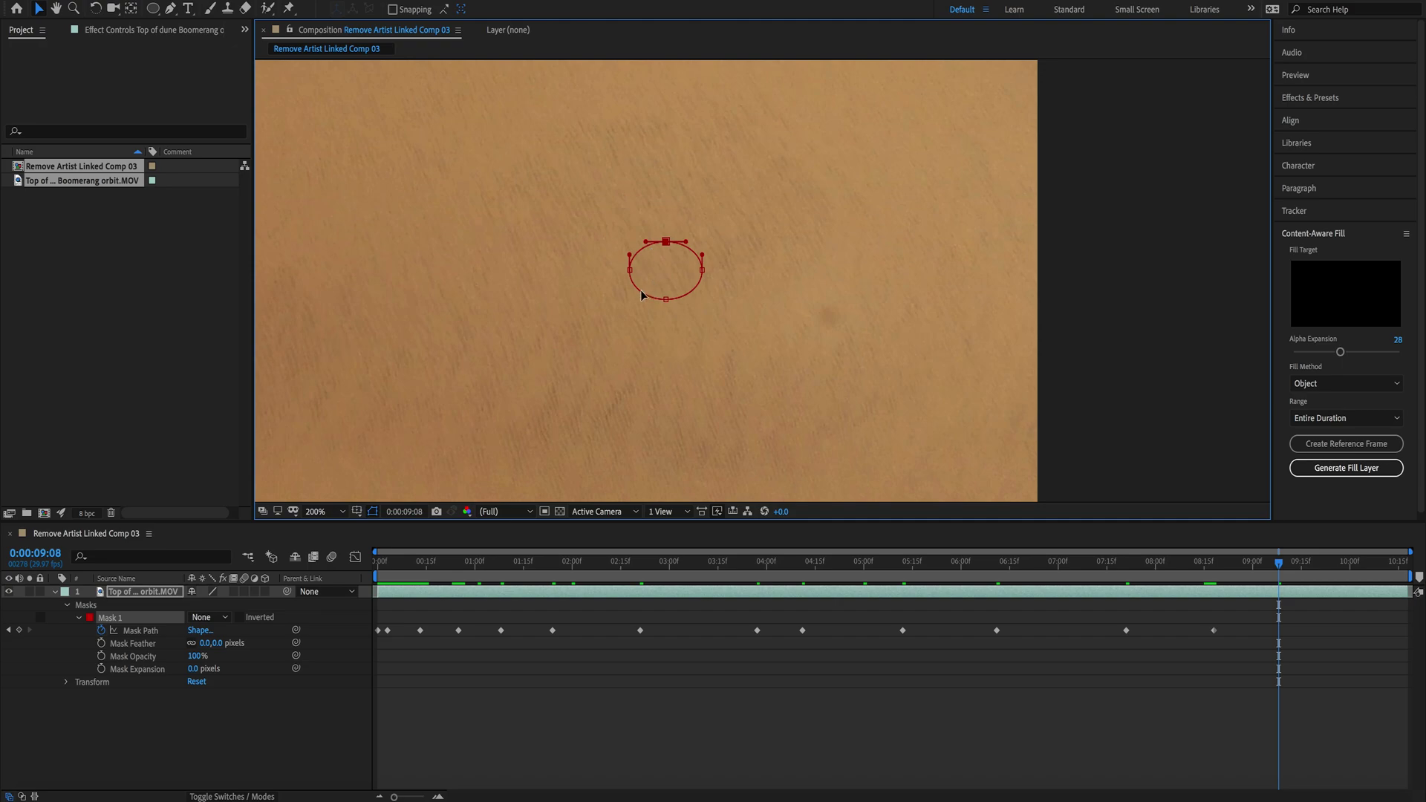
pyautogui.click(642, 295)
pyautogui.click(692, 250)
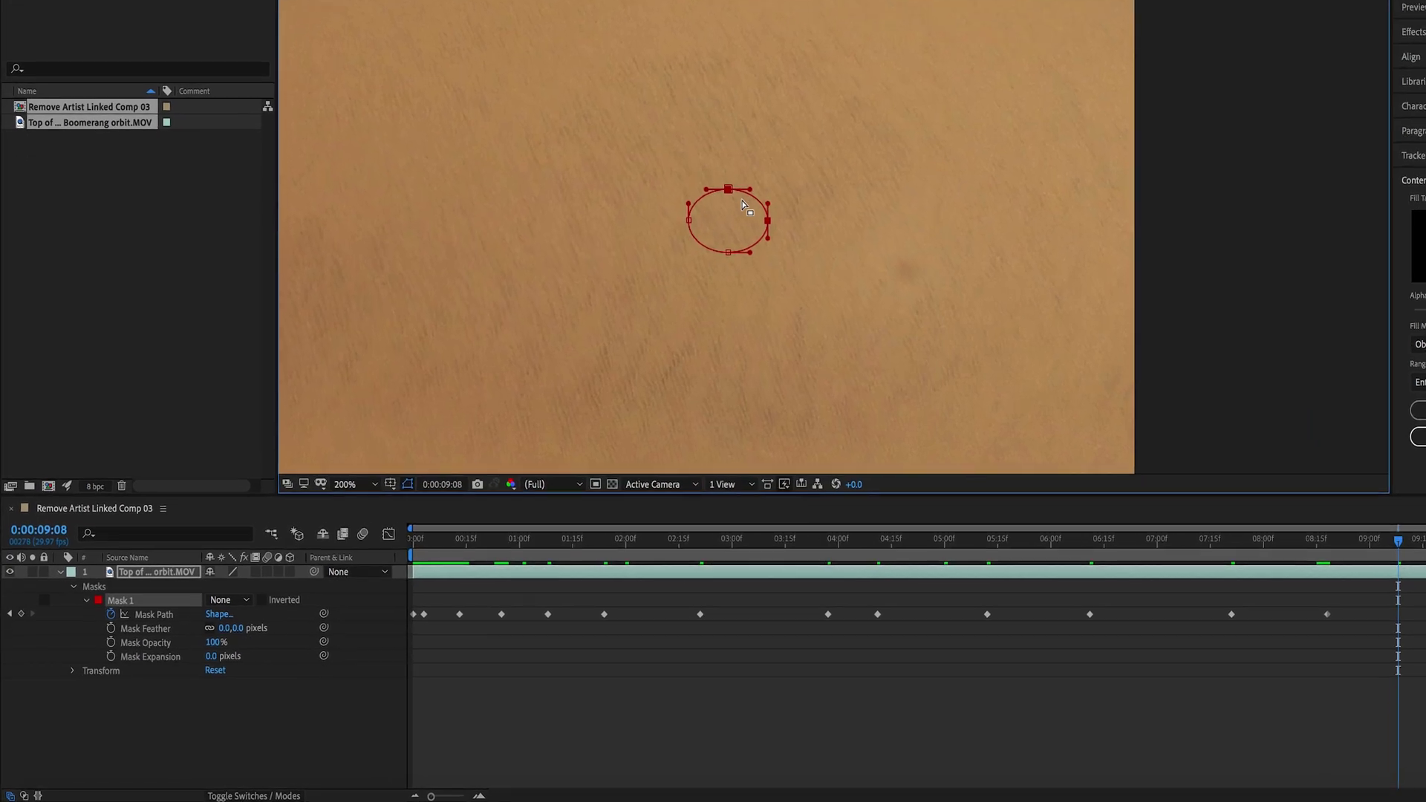
pyautogui.click(182, 583)
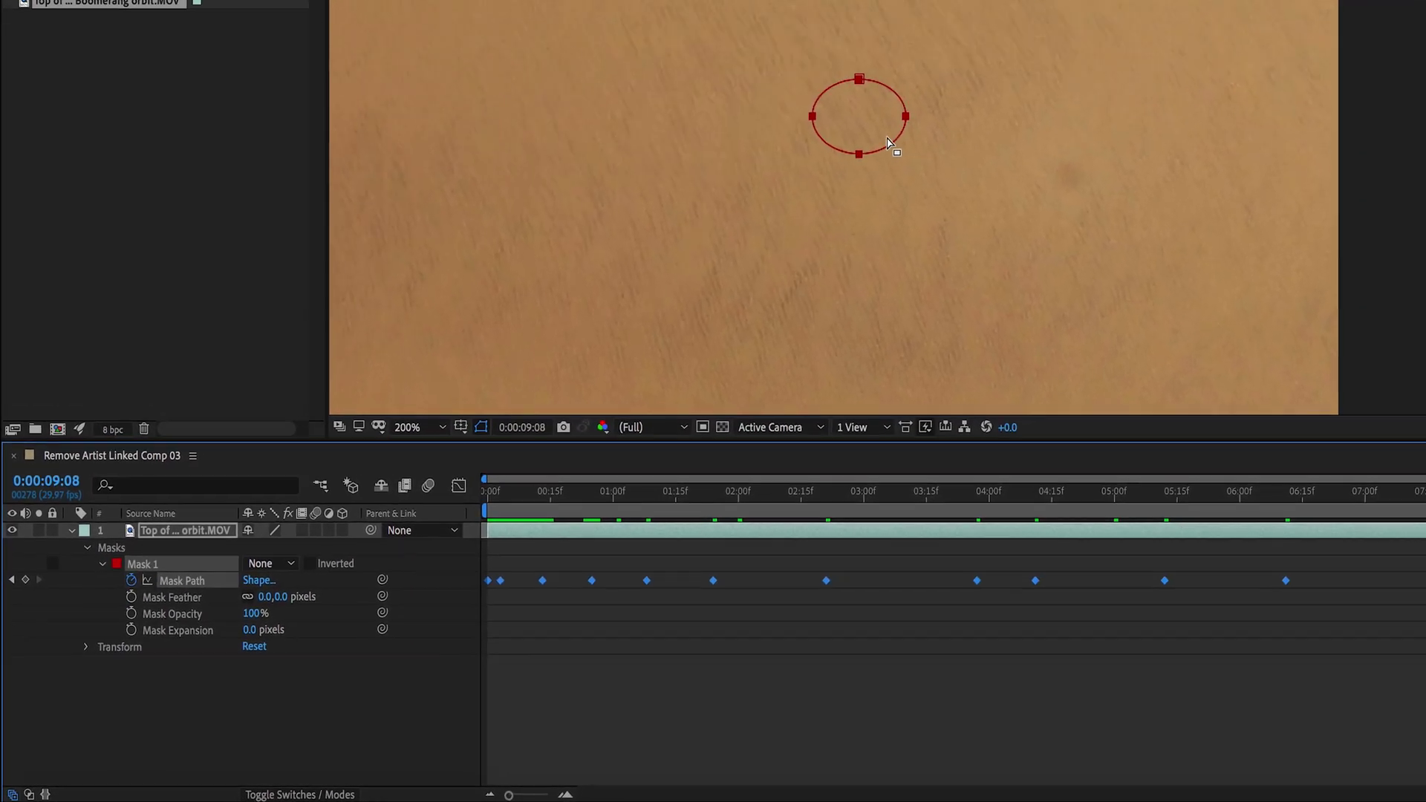
# Place the mask ellipse over the shadow at 0:00:09:08 and 0:00:09:26
pyautogui.moveTo(890, 142); pyautogui.dragTo(1083, 196)
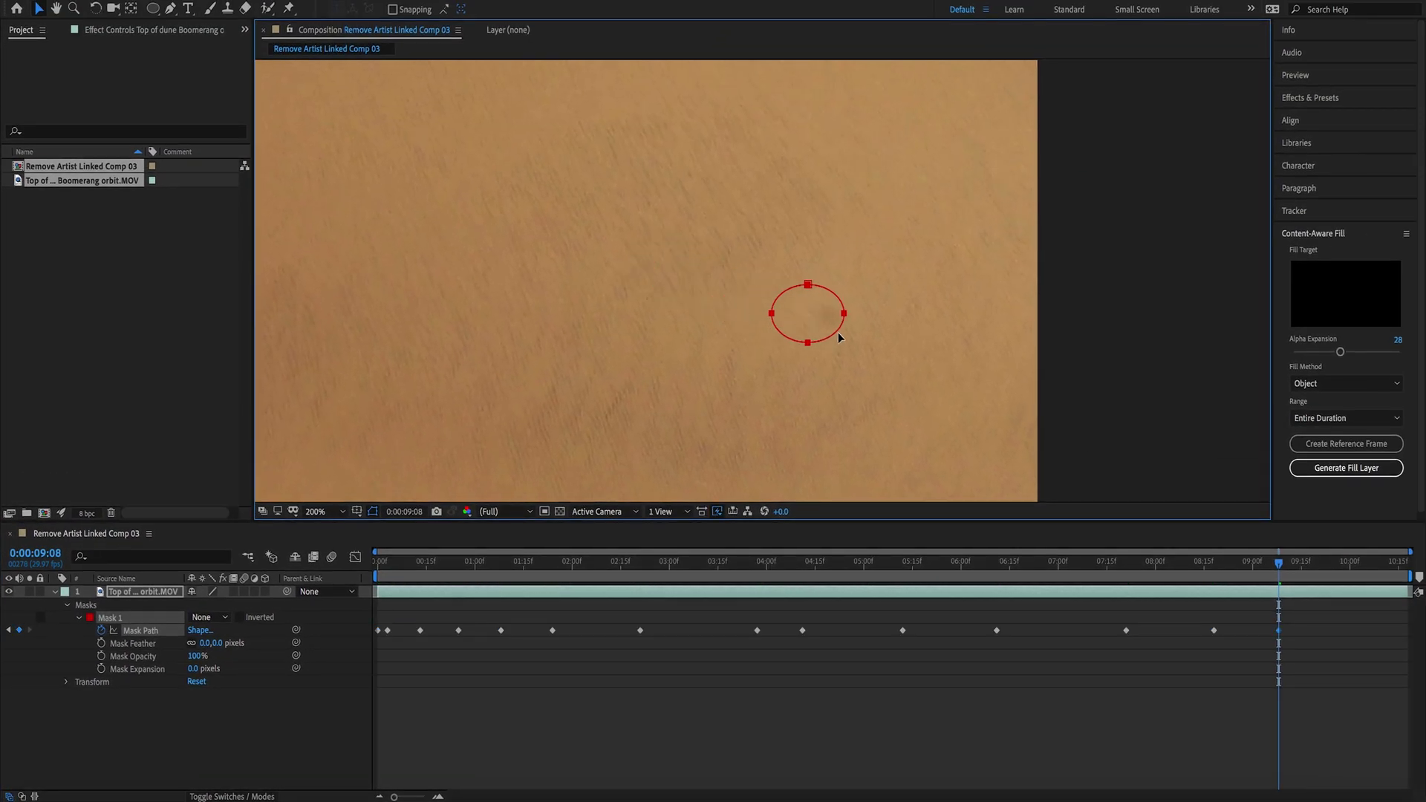
pyautogui.moveTo(837, 332); pyautogui.dragTo(851, 338)
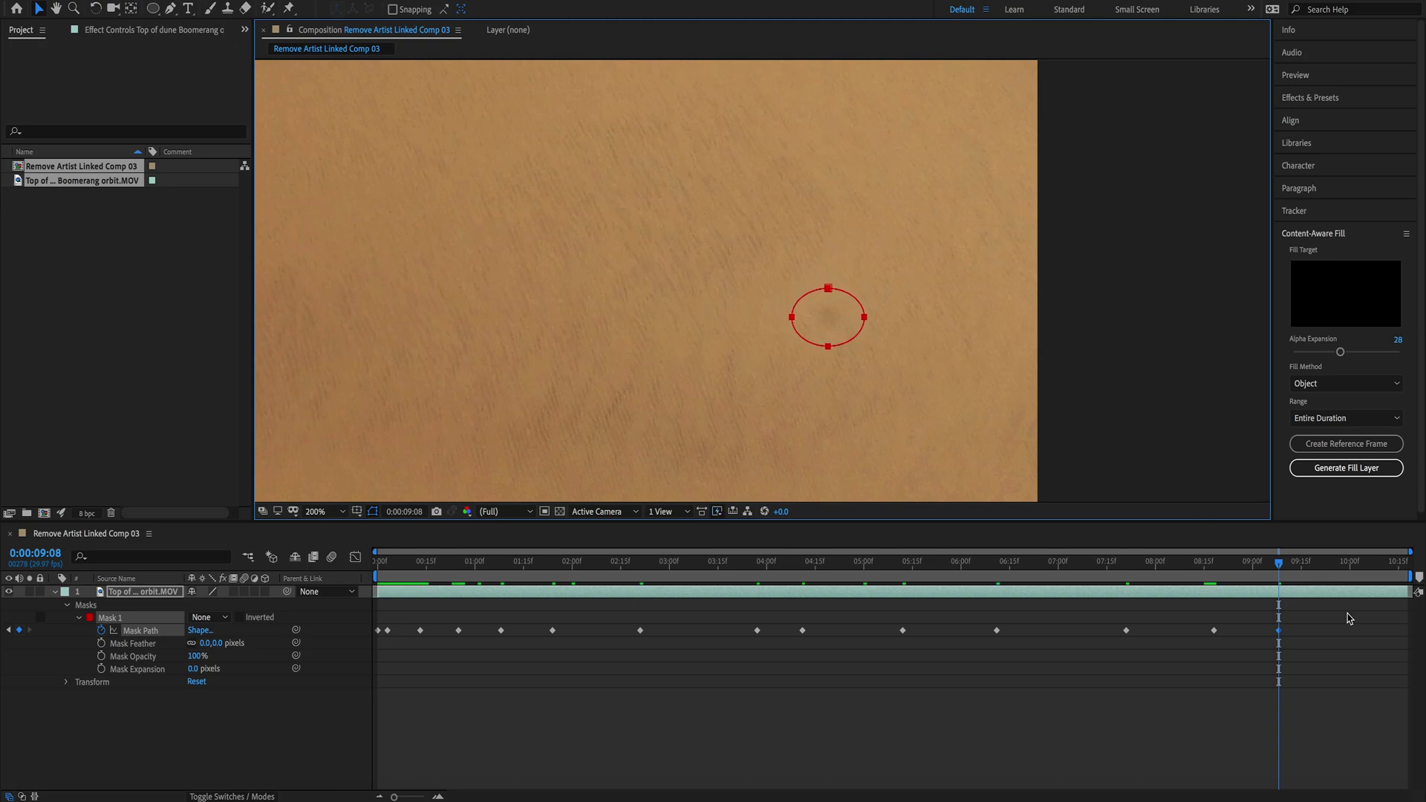
pyautogui.moveTo(1285, 568); pyautogui.dragTo(1341, 570)
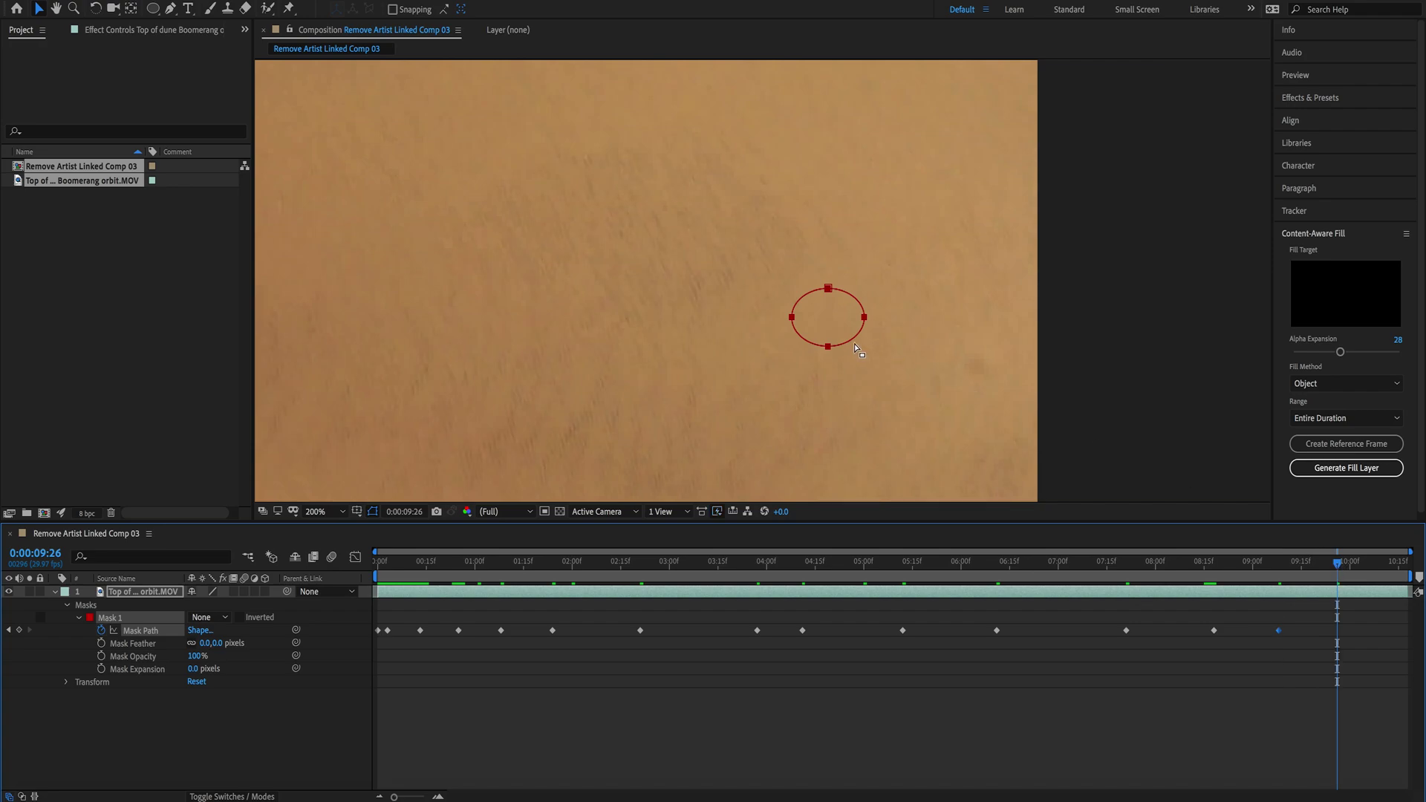
pyautogui.moveTo(854, 342); pyautogui.dragTo(1000, 388)
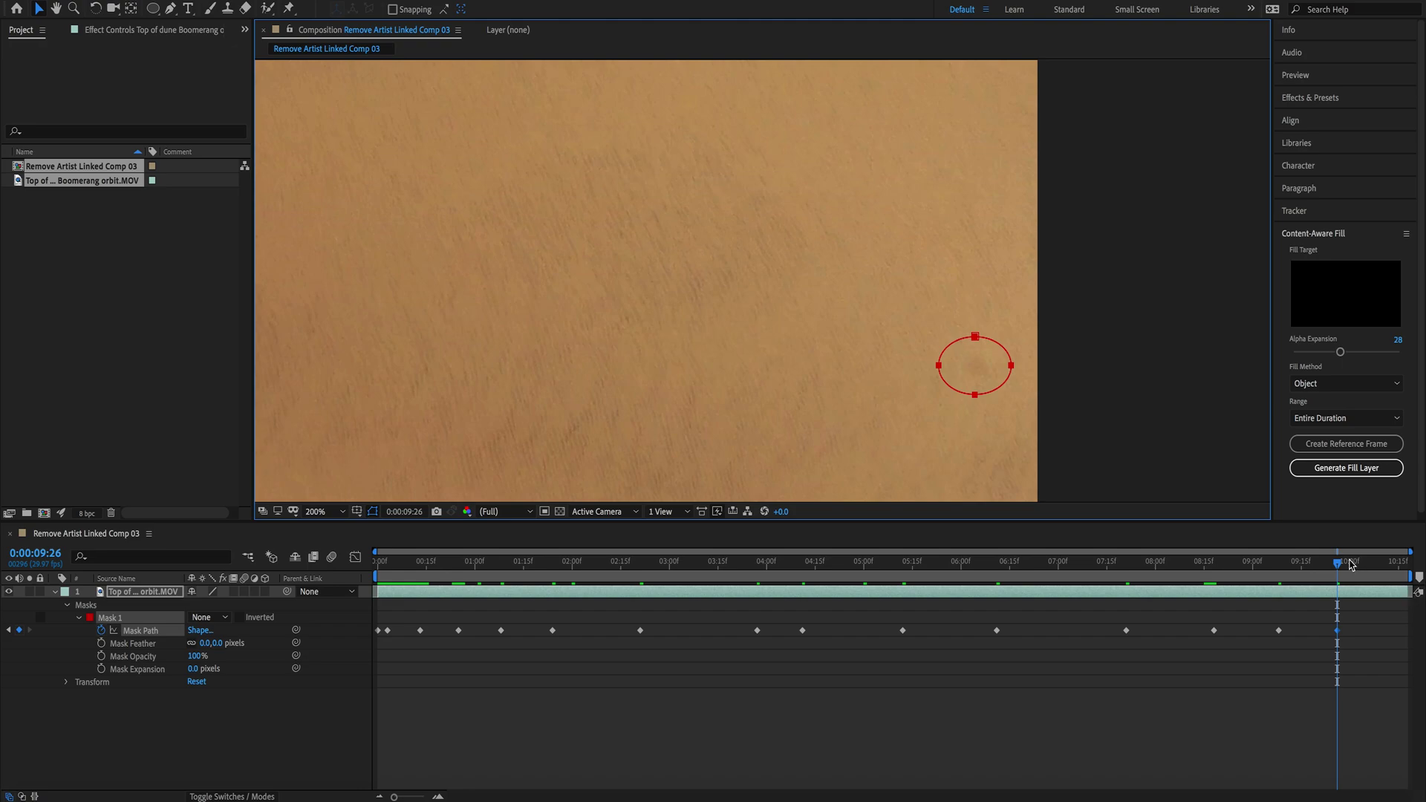
# Key the ellipse on the shadow at 0:00:10:01 and near the clip's end, then check 0:00:10:08
pyautogui.moveTo(1342, 566)
pyautogui.mouseDown()
pyautogui.moveTo(1372, 566)
pyautogui.moveTo(1360, 566)
pyautogui.mouseUp()
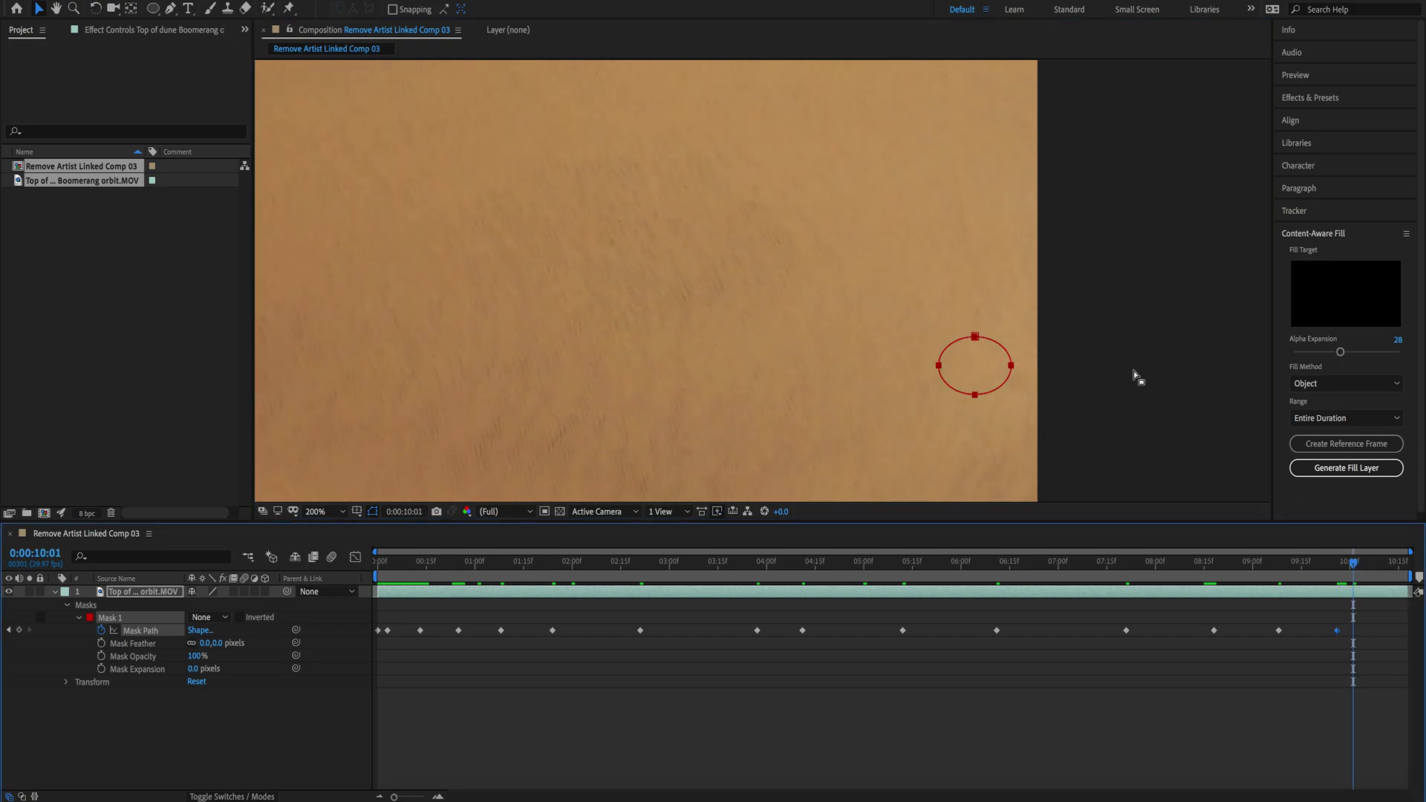
pyautogui.moveTo(1002, 382); pyautogui.dragTo(1045, 396)
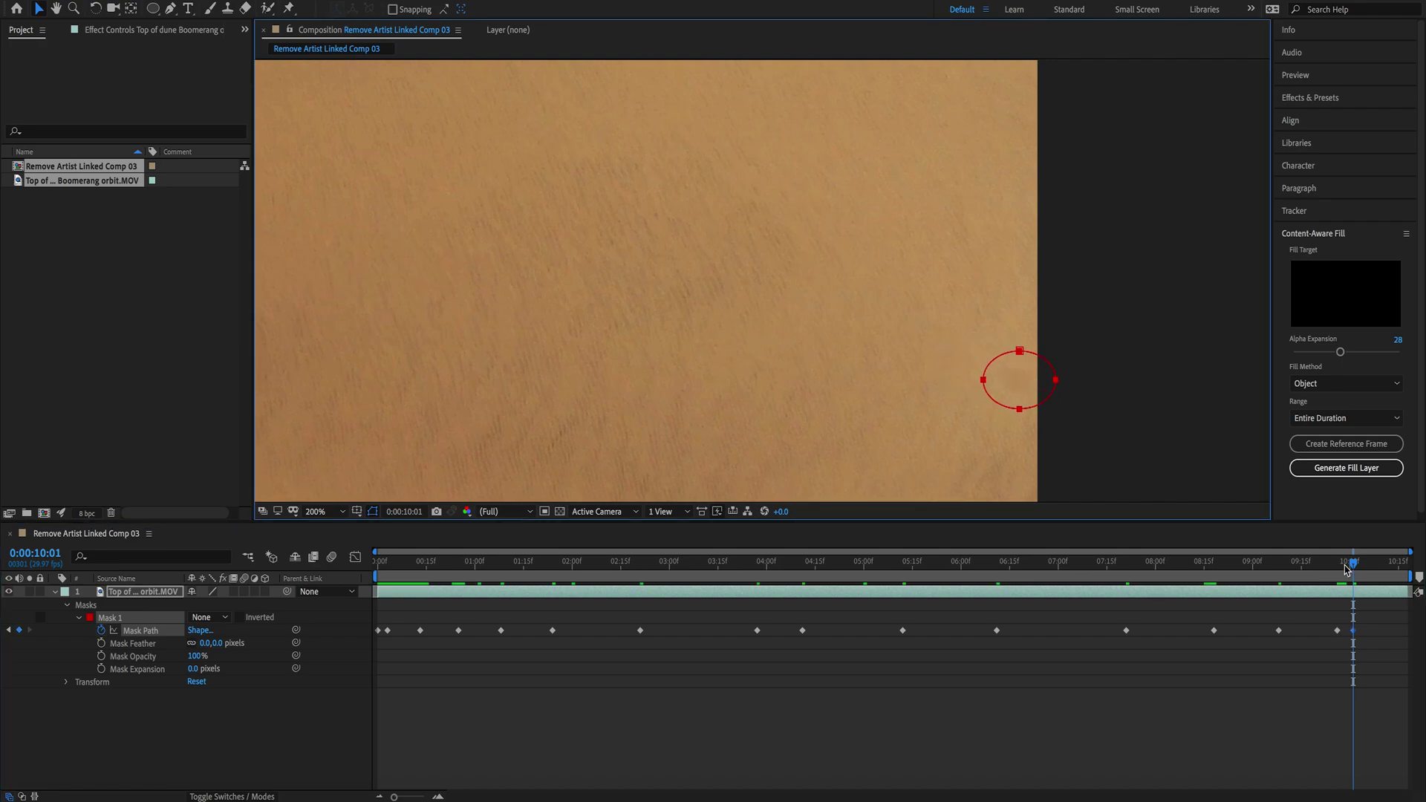
pyautogui.moveTo(1355, 569); pyautogui.dragTo(1399, 569)
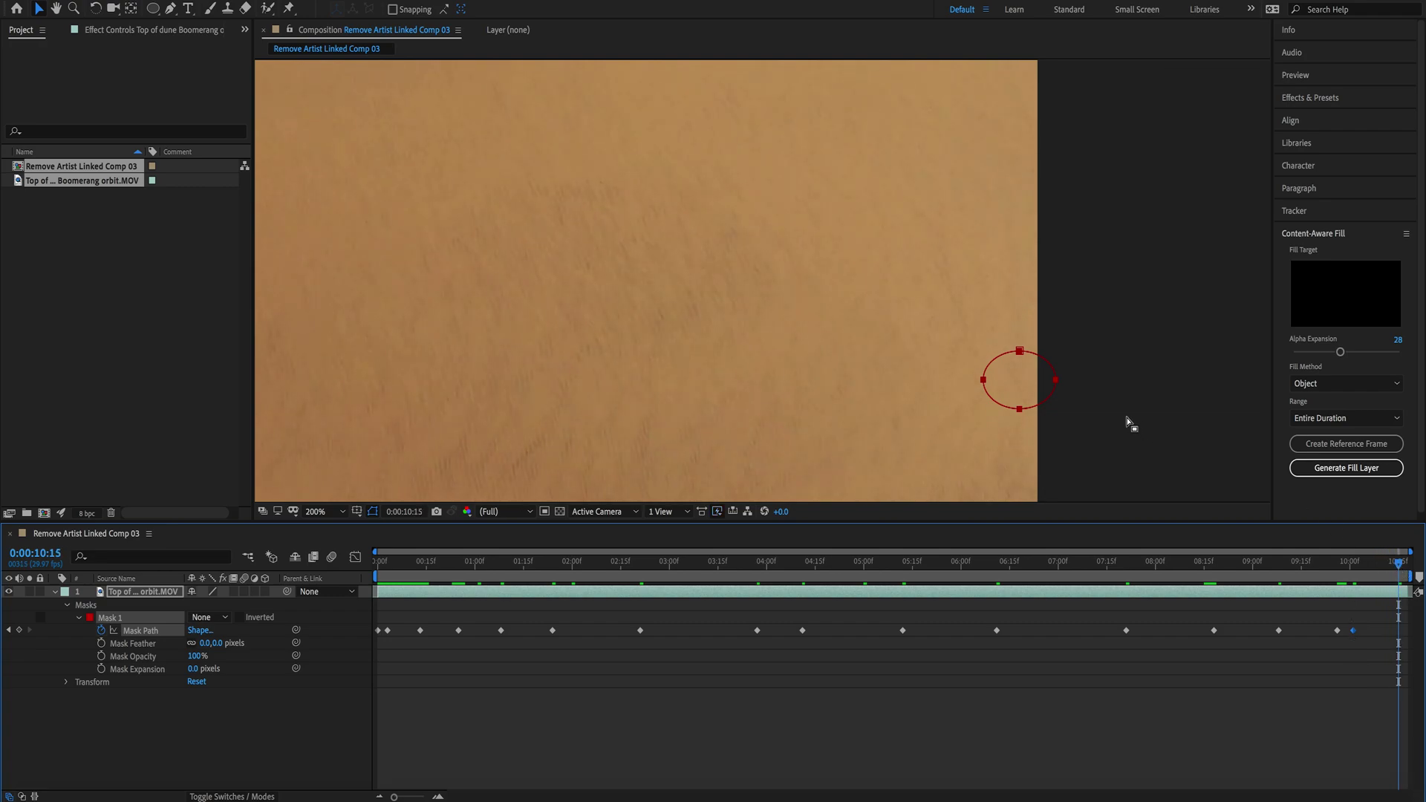
pyautogui.moveTo(1048, 403); pyautogui.dragTo(1105, 429)
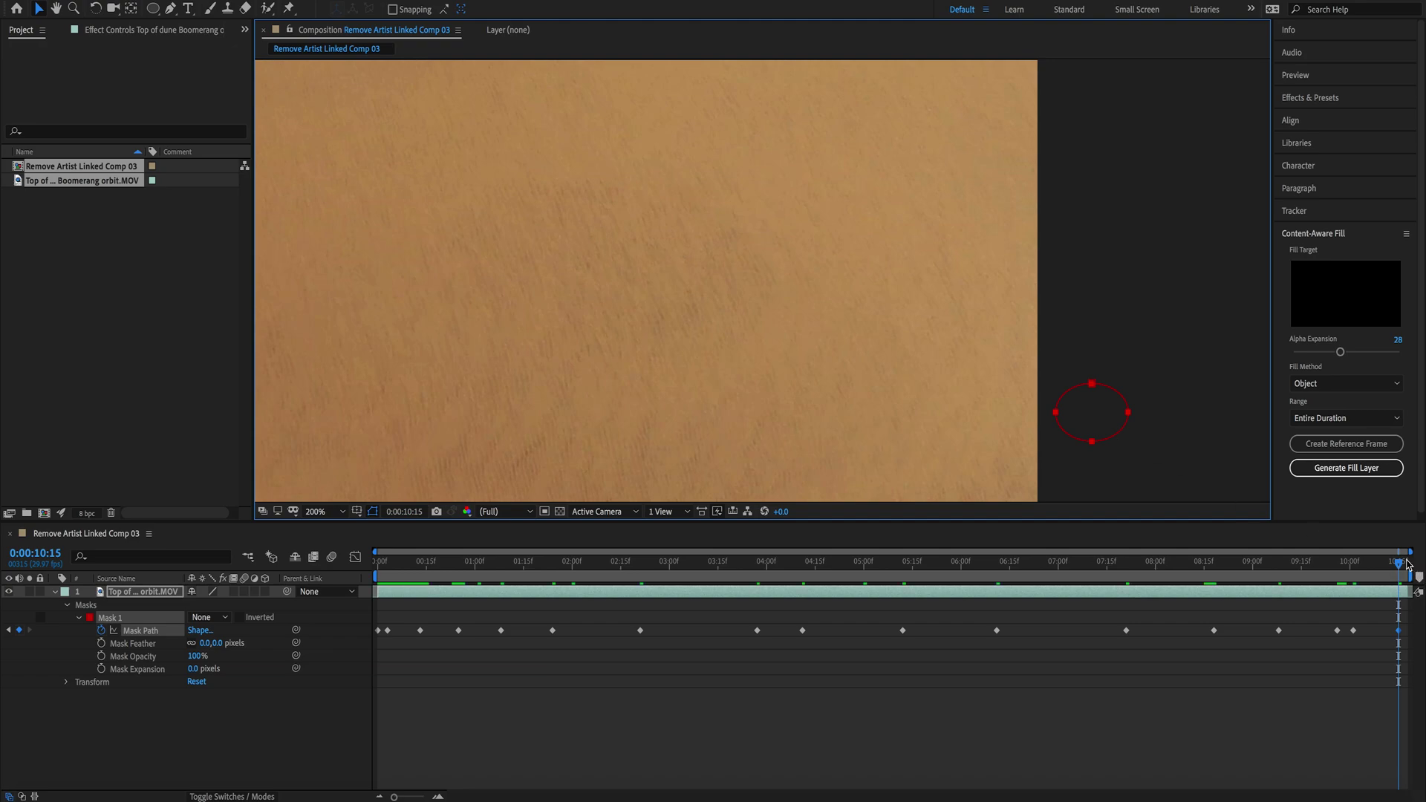
pyautogui.moveTo(1399, 566); pyautogui.dragTo(1207, 567)
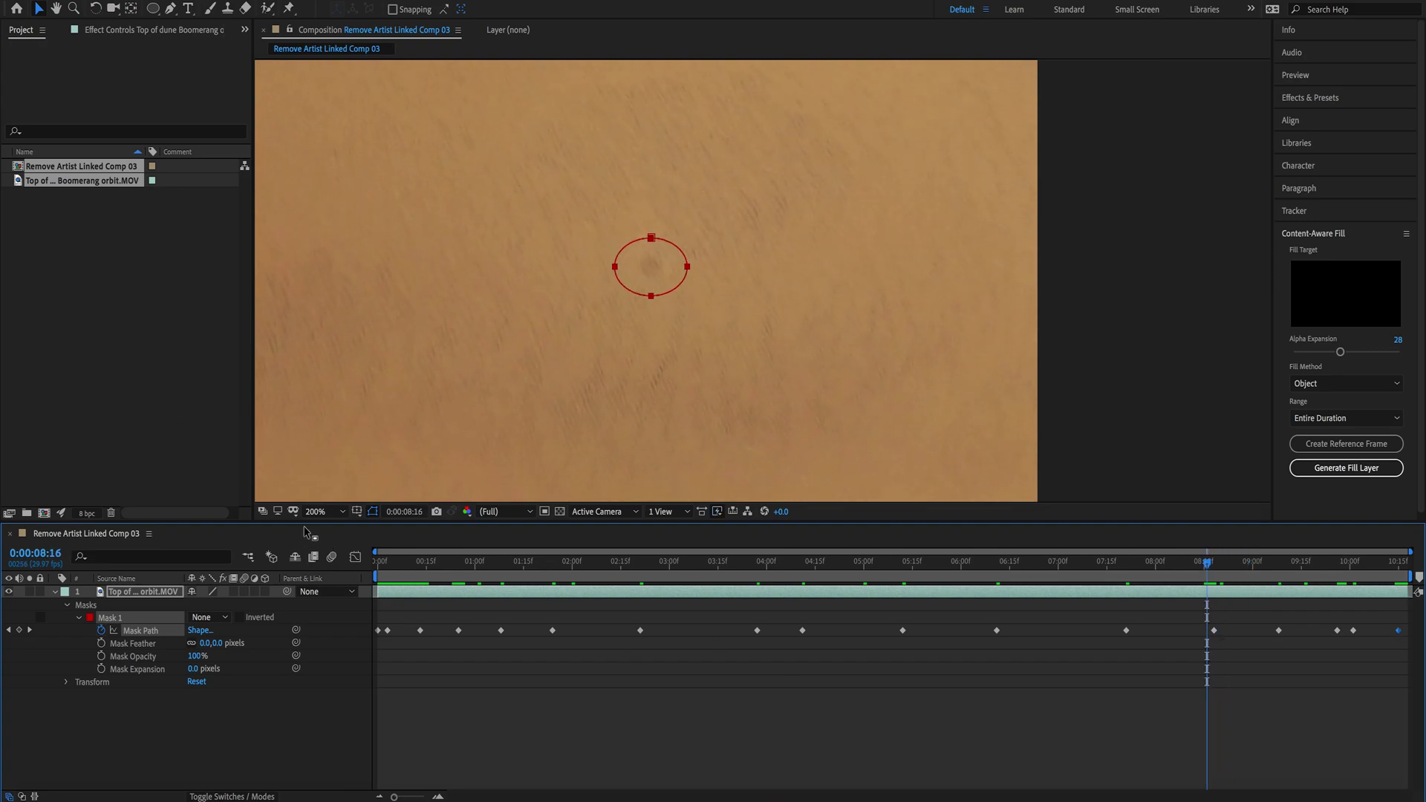
# Fit the whole frame in the viewer and preview from the start, pausing near 0:00:02:29
pyautogui.click(340, 512)
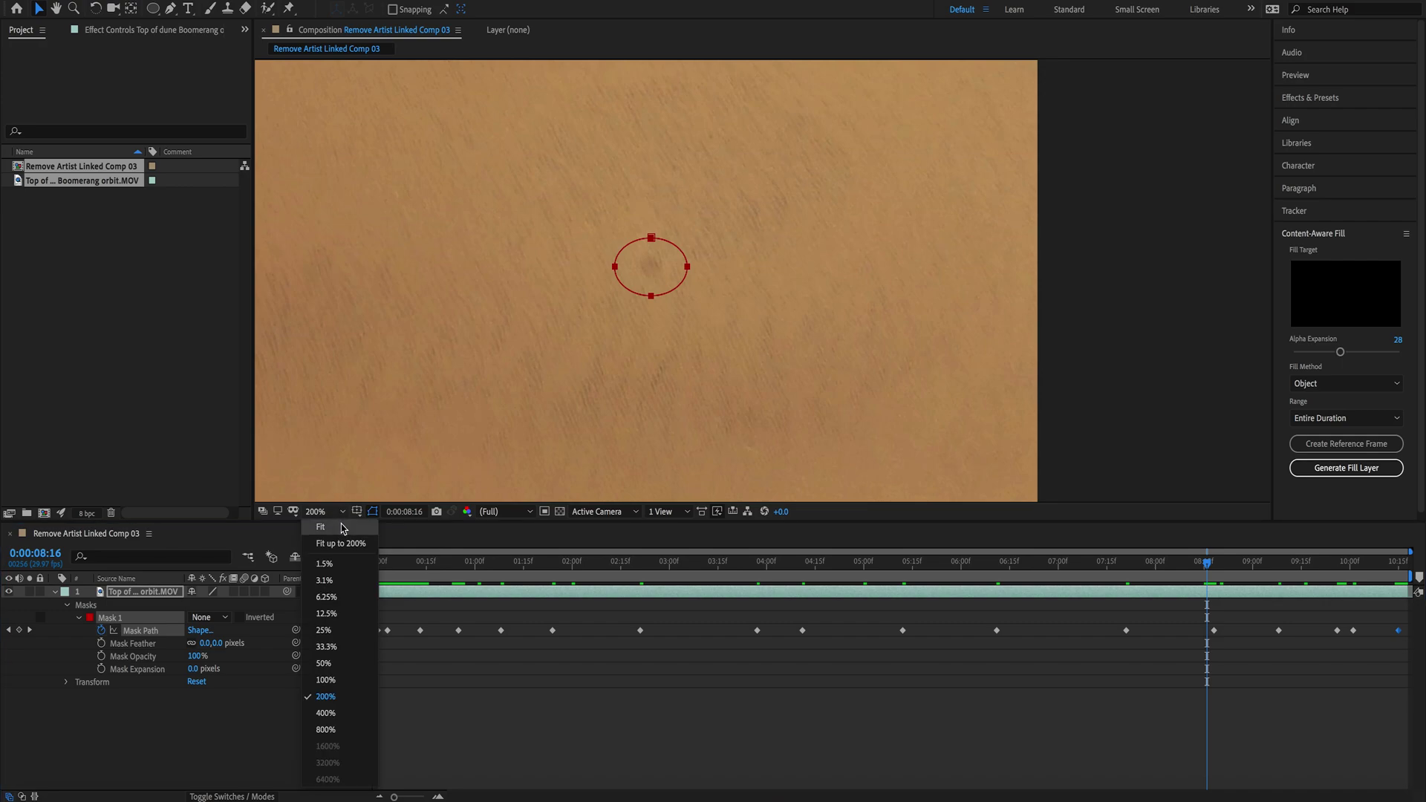
pyautogui.click(342, 527)
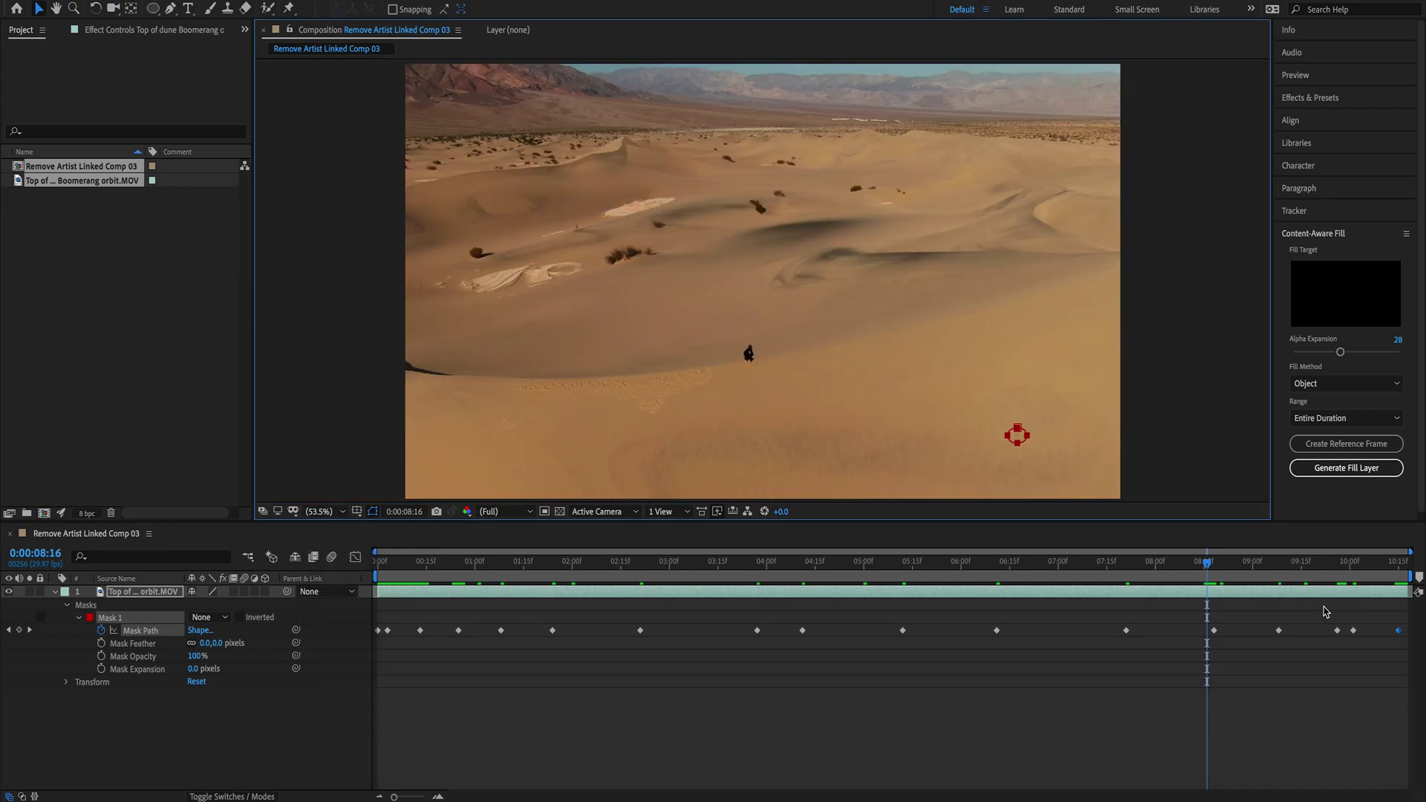
pyautogui.press('Home')
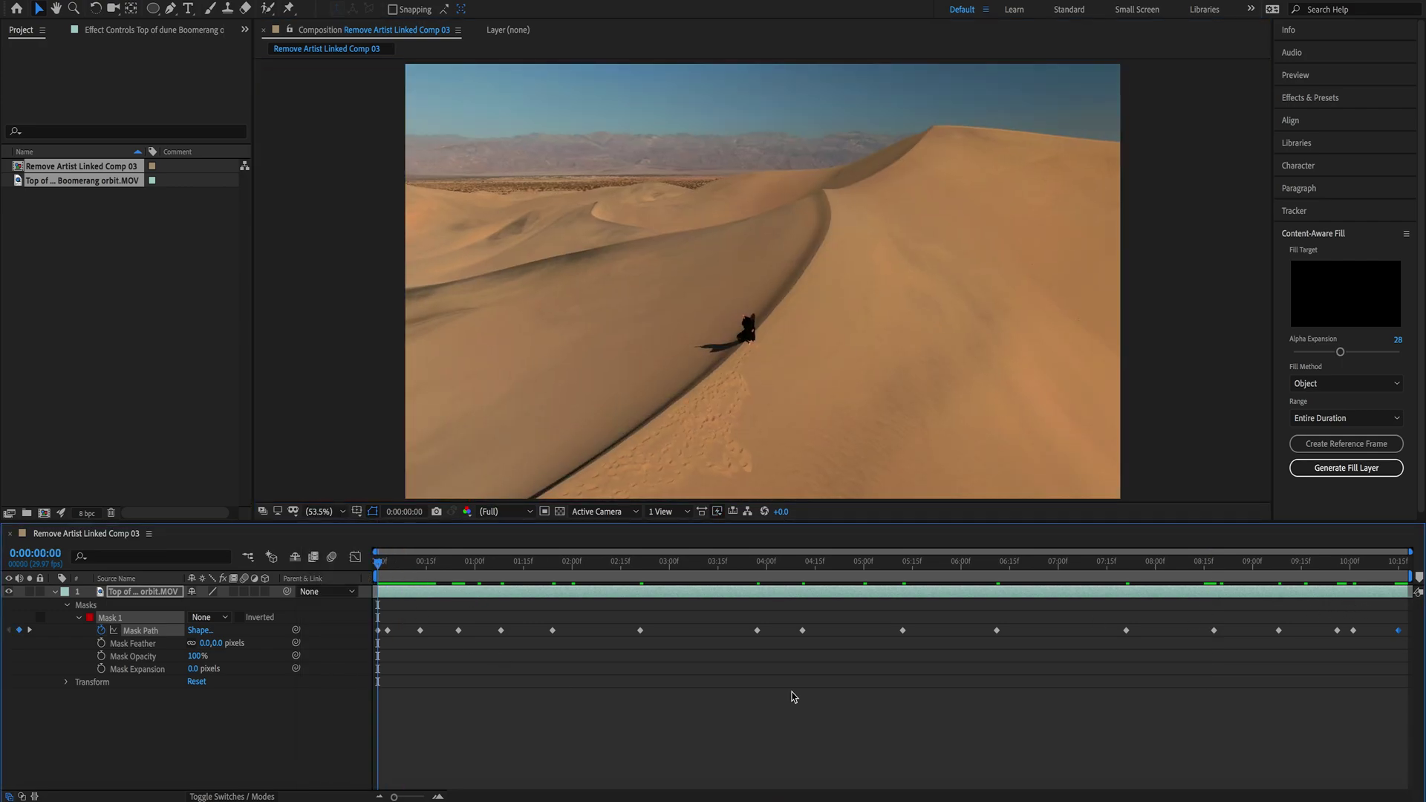
pyautogui.press('space')
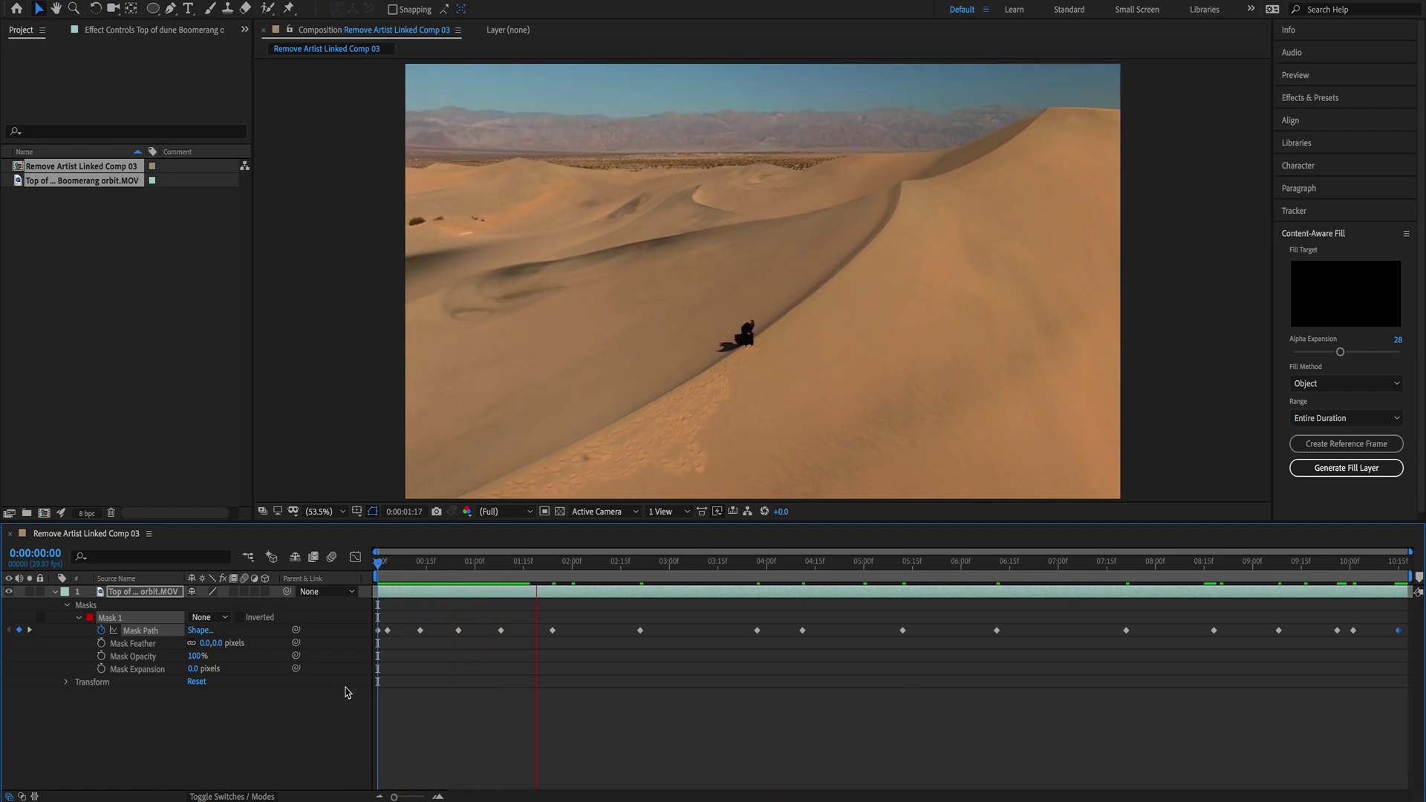
pyautogui.press('space')
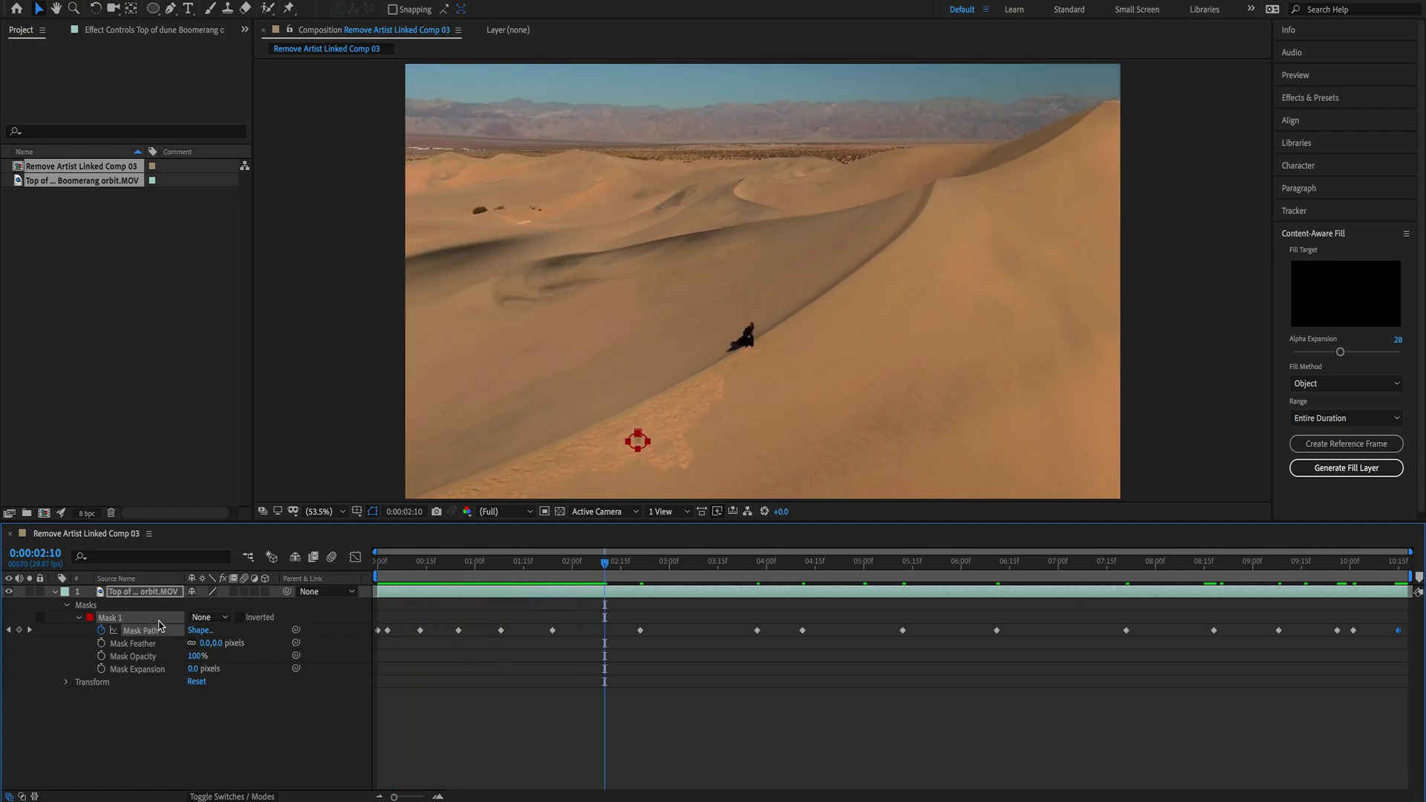
pyautogui.press('space')
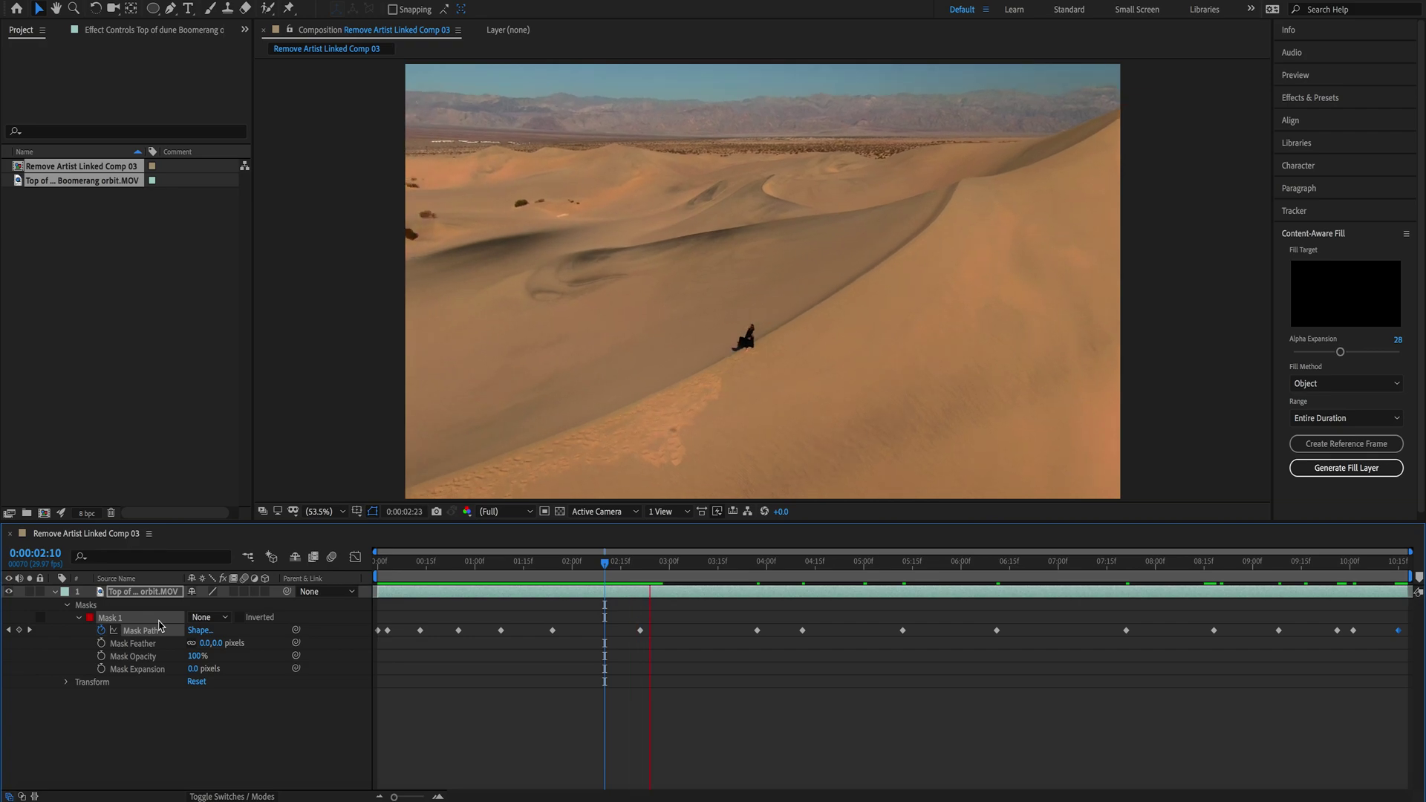
pyautogui.press('space')
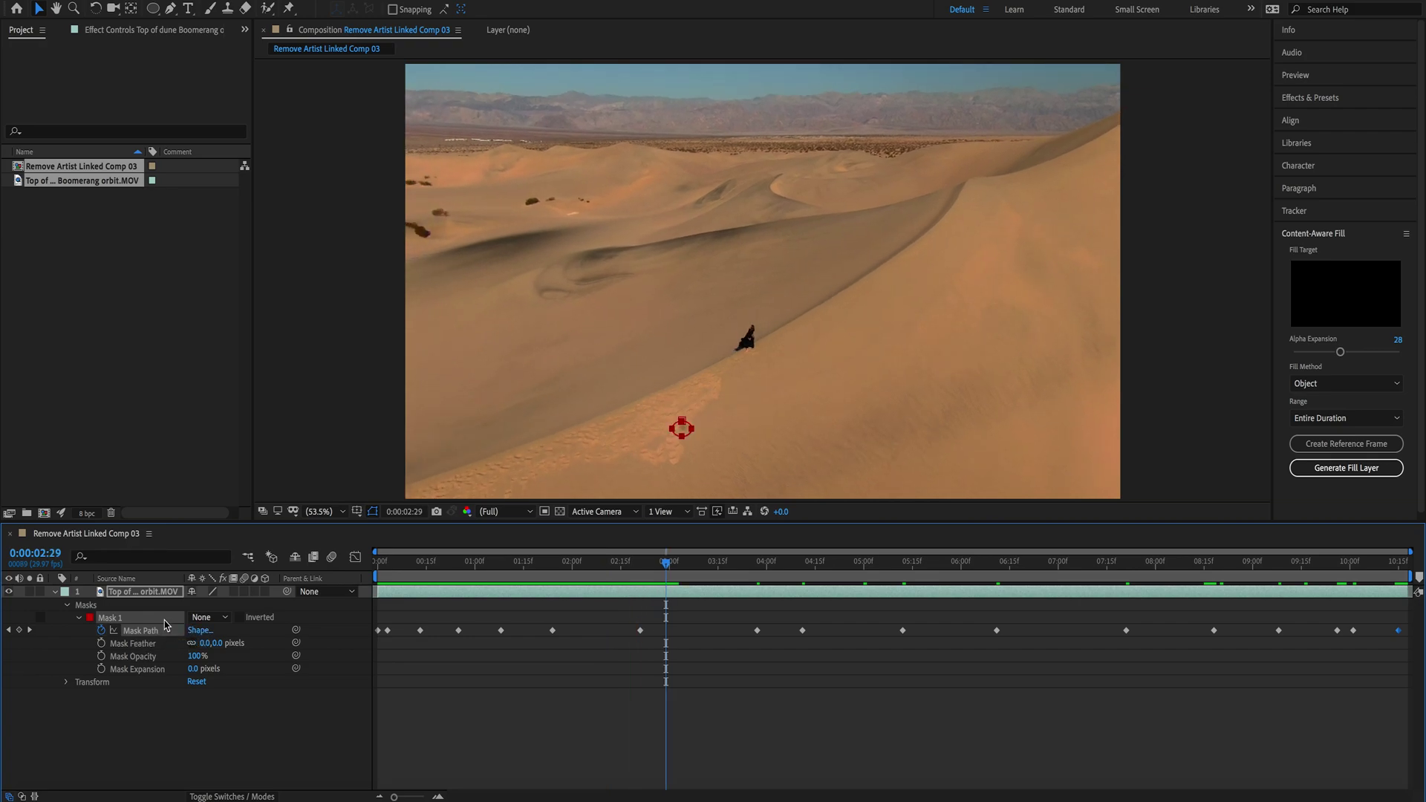
# Switch Mask 1's mode from None to Subtract and preview the shadow cut-out
pyautogui.click(227, 618)
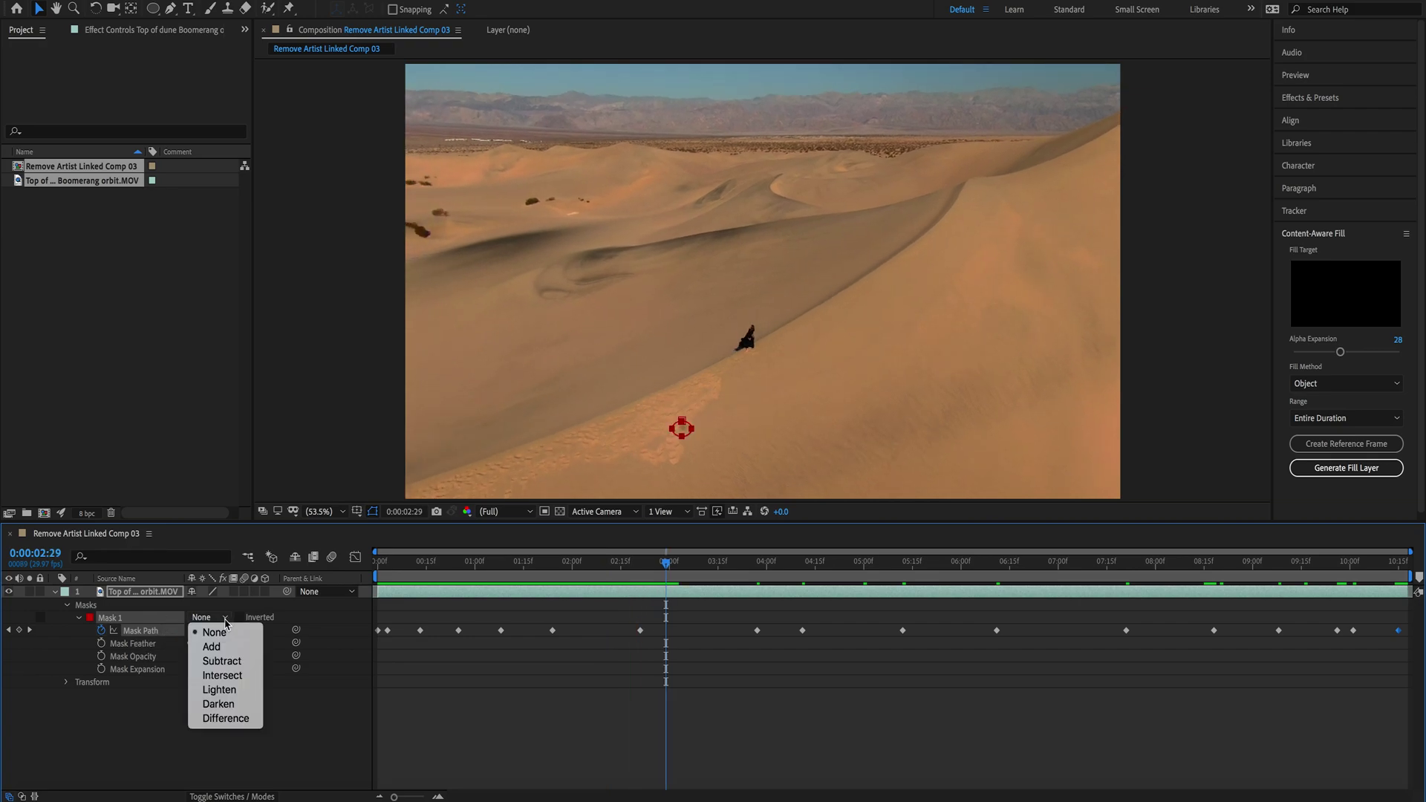
pyautogui.click(222, 662)
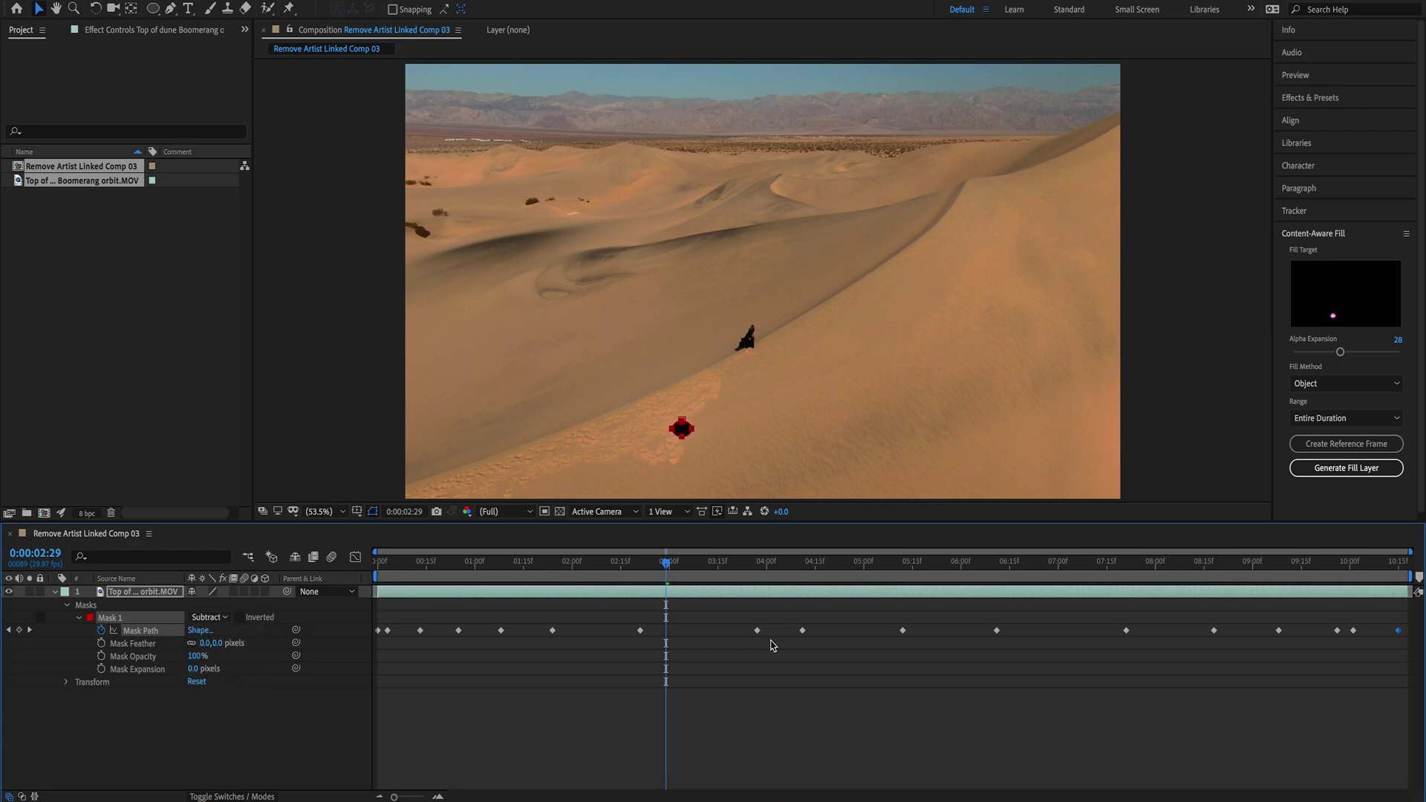
pyautogui.press('space')
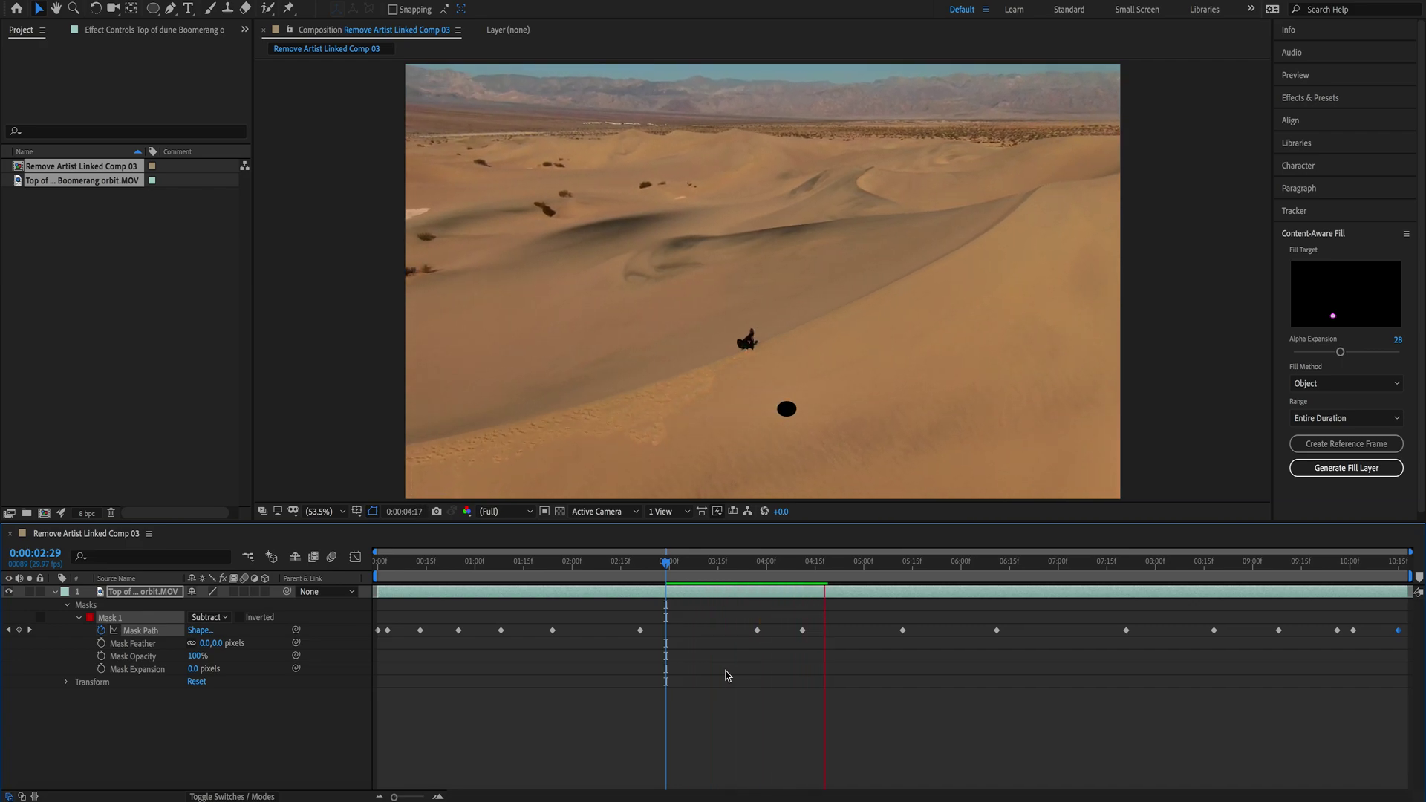
pyautogui.press('space')
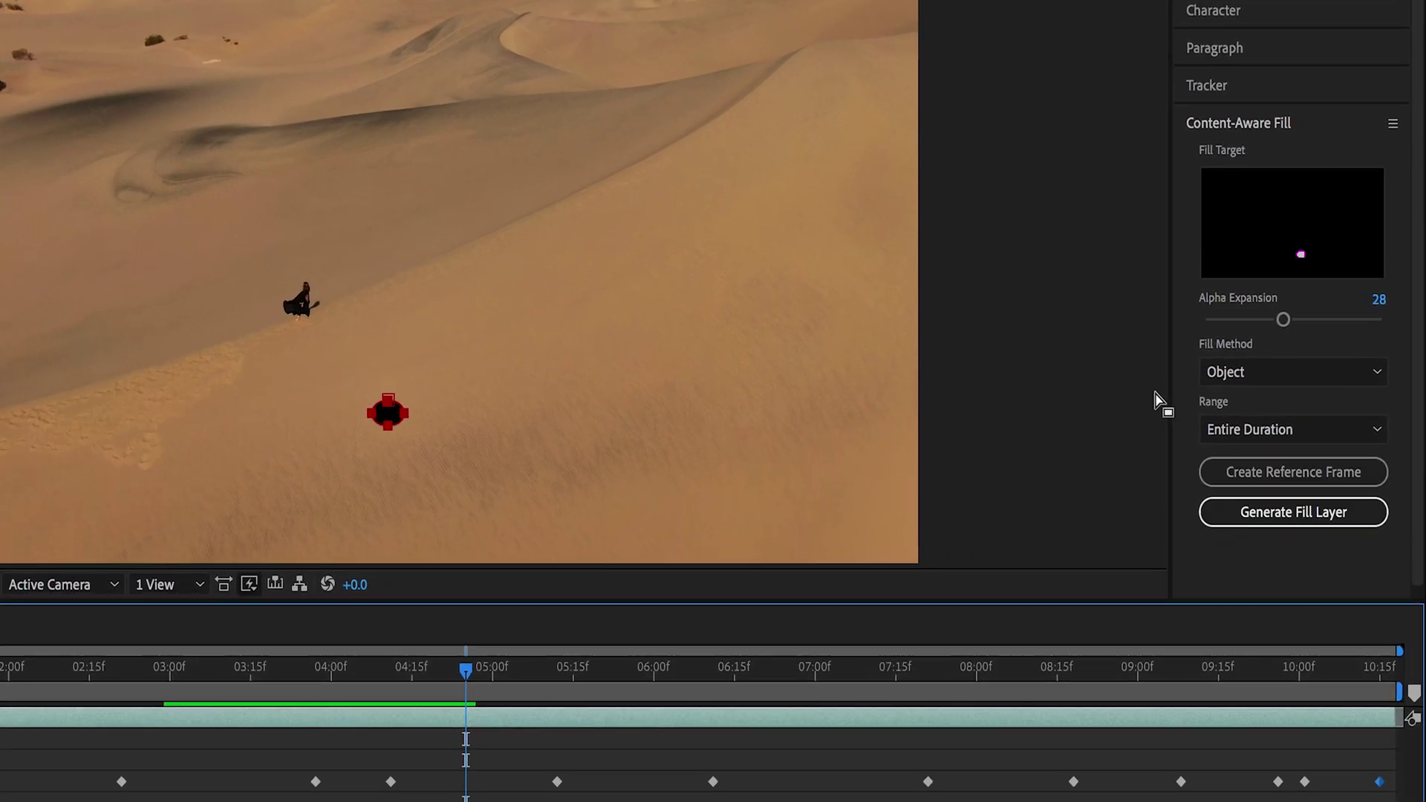
pyautogui.click(1379, 375)
pyautogui.click(1379, 373)
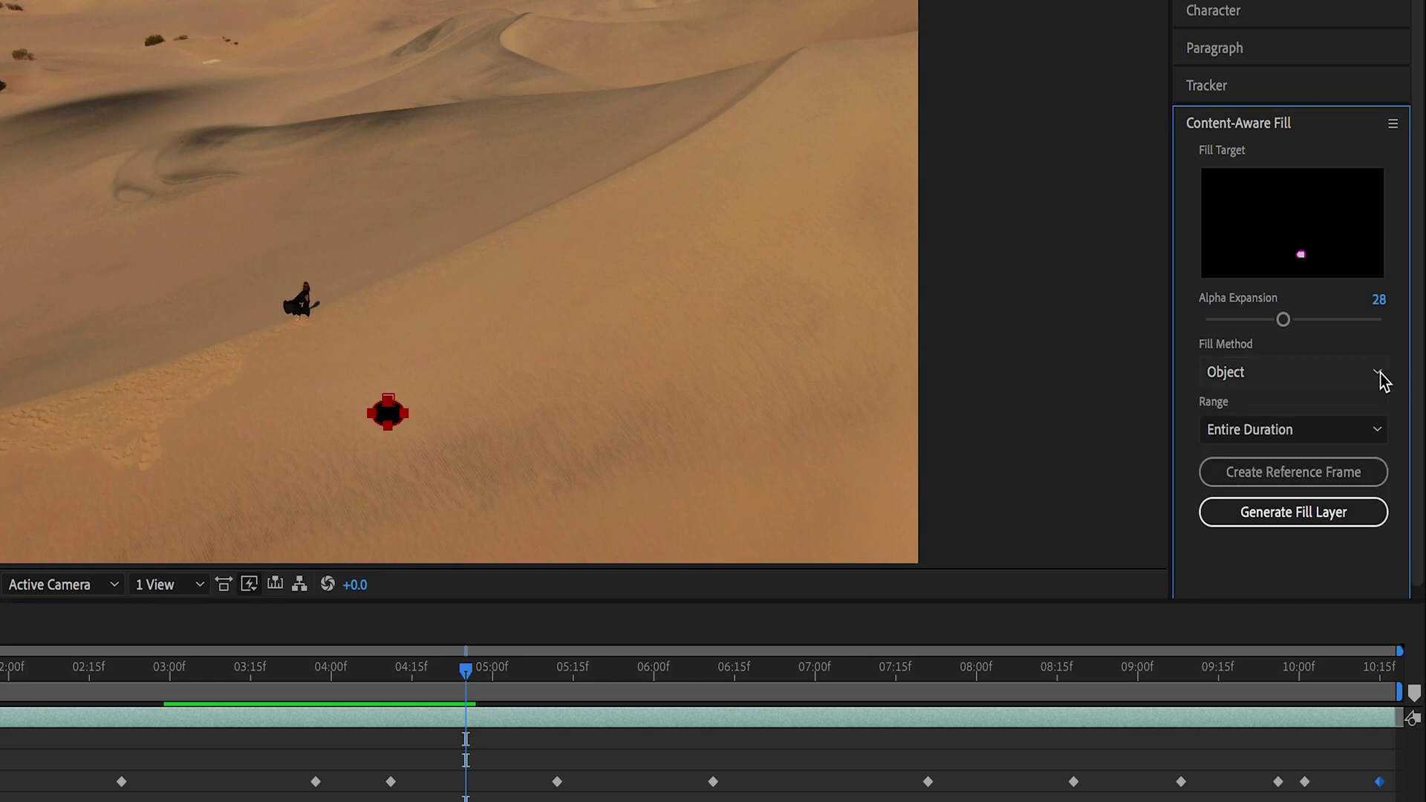
pyautogui.click(1378, 437)
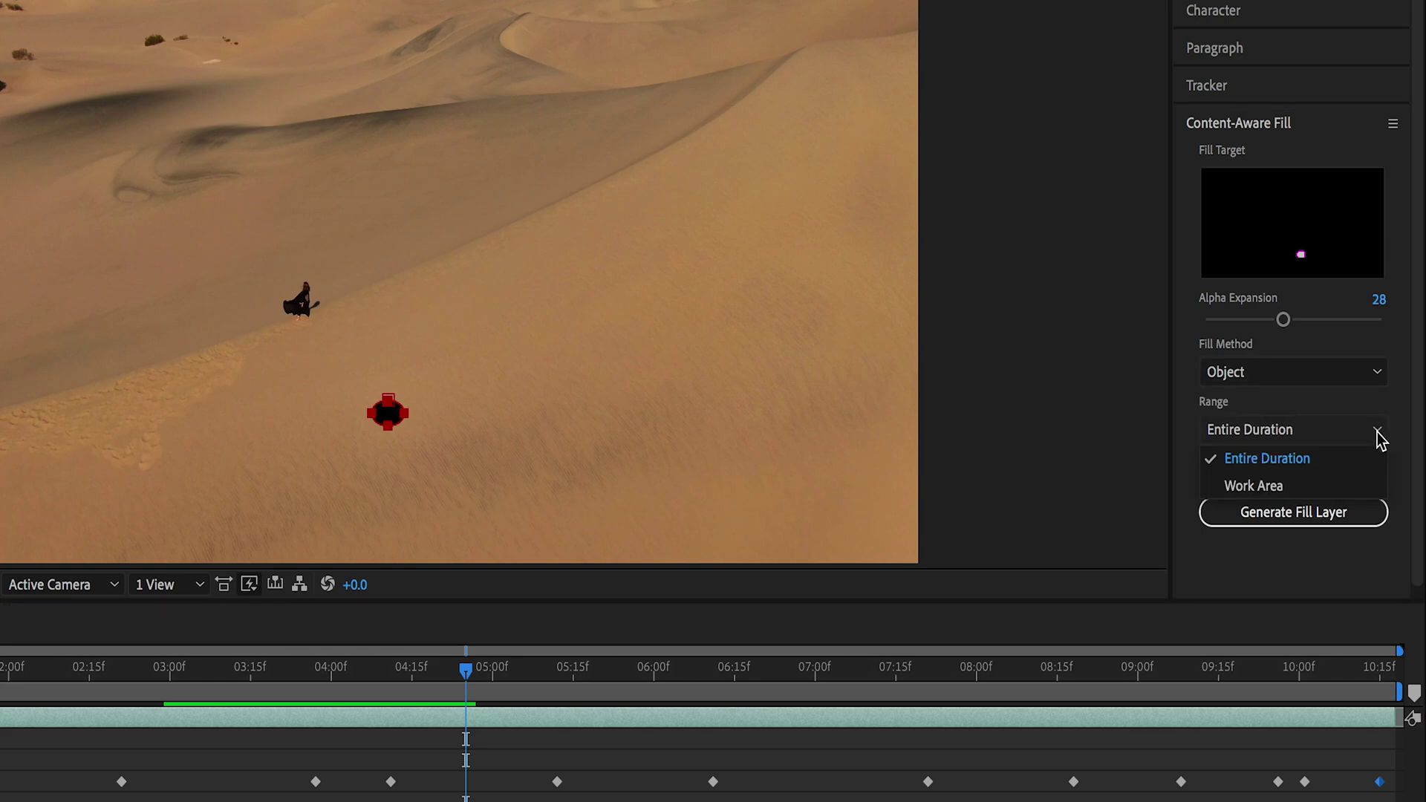
pyautogui.click(1348, 485)
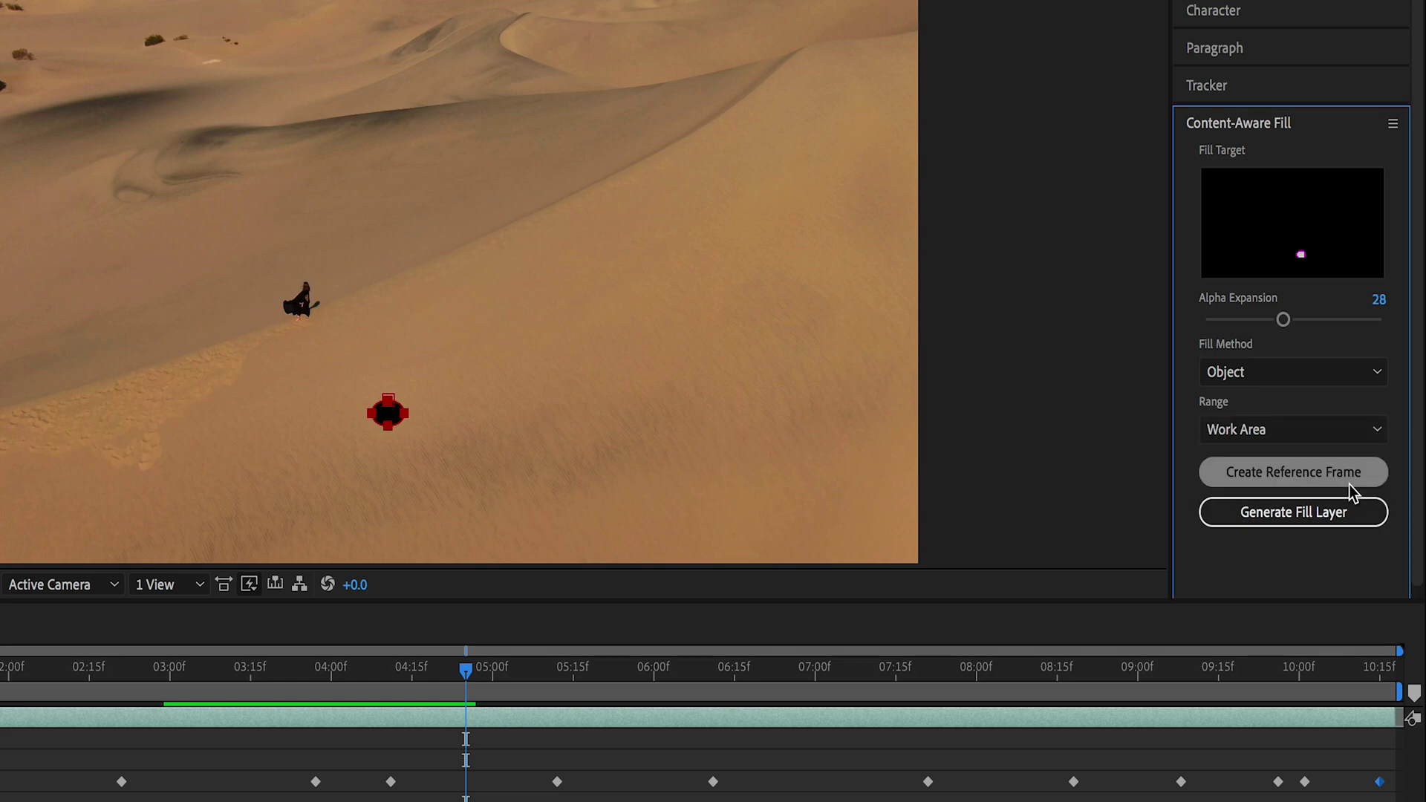
pyautogui.click(1396, 692)
pyautogui.moveTo(1396, 692)
pyautogui.mouseDown()
pyautogui.moveTo(929, 691)
pyautogui.moveTo(1396, 692)
pyautogui.moveTo(1318, 652)
pyautogui.moveTo(1398, 652)
pyautogui.moveTo(1241, 691)
pyautogui.moveTo(1398, 692)
pyautogui.mouseUp()
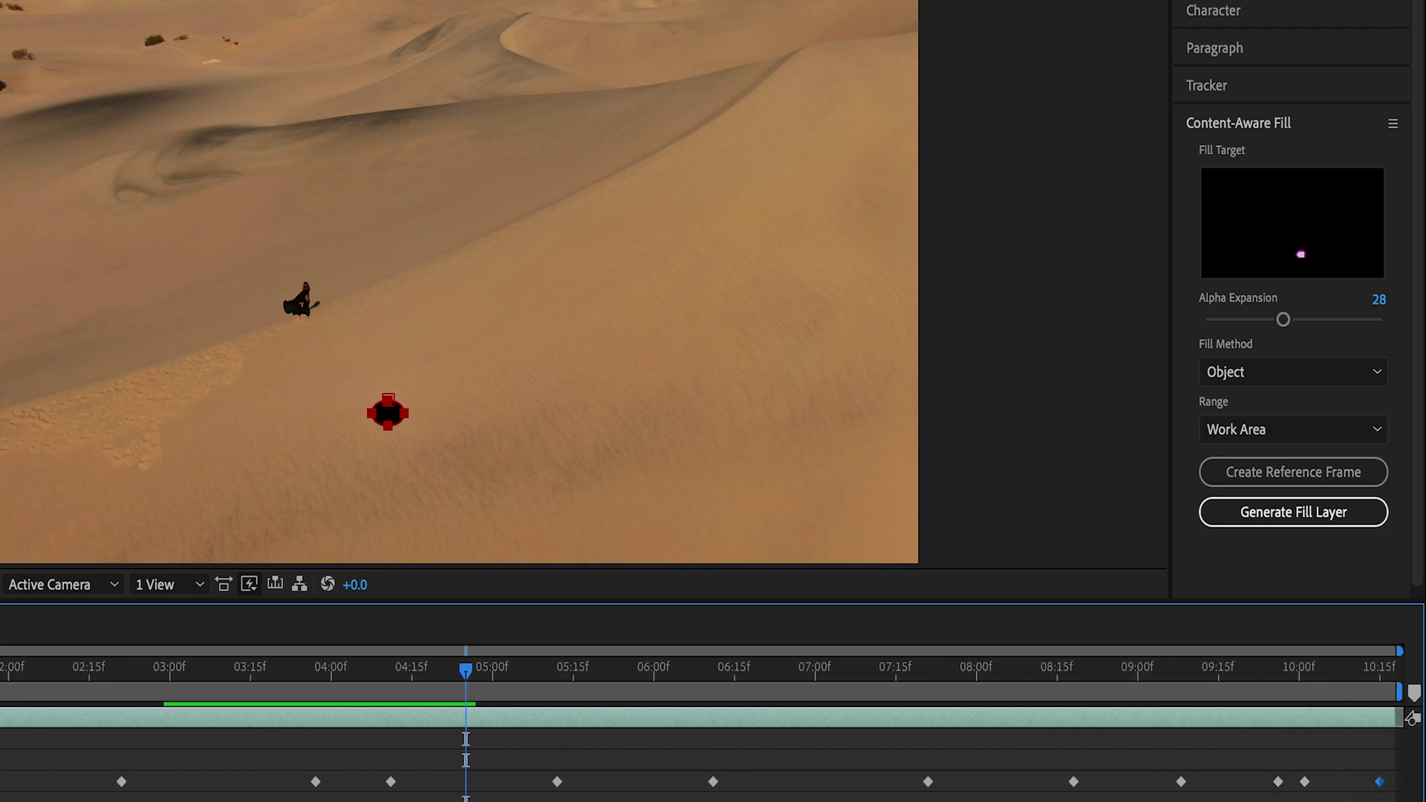
pyautogui.click(1298, 431)
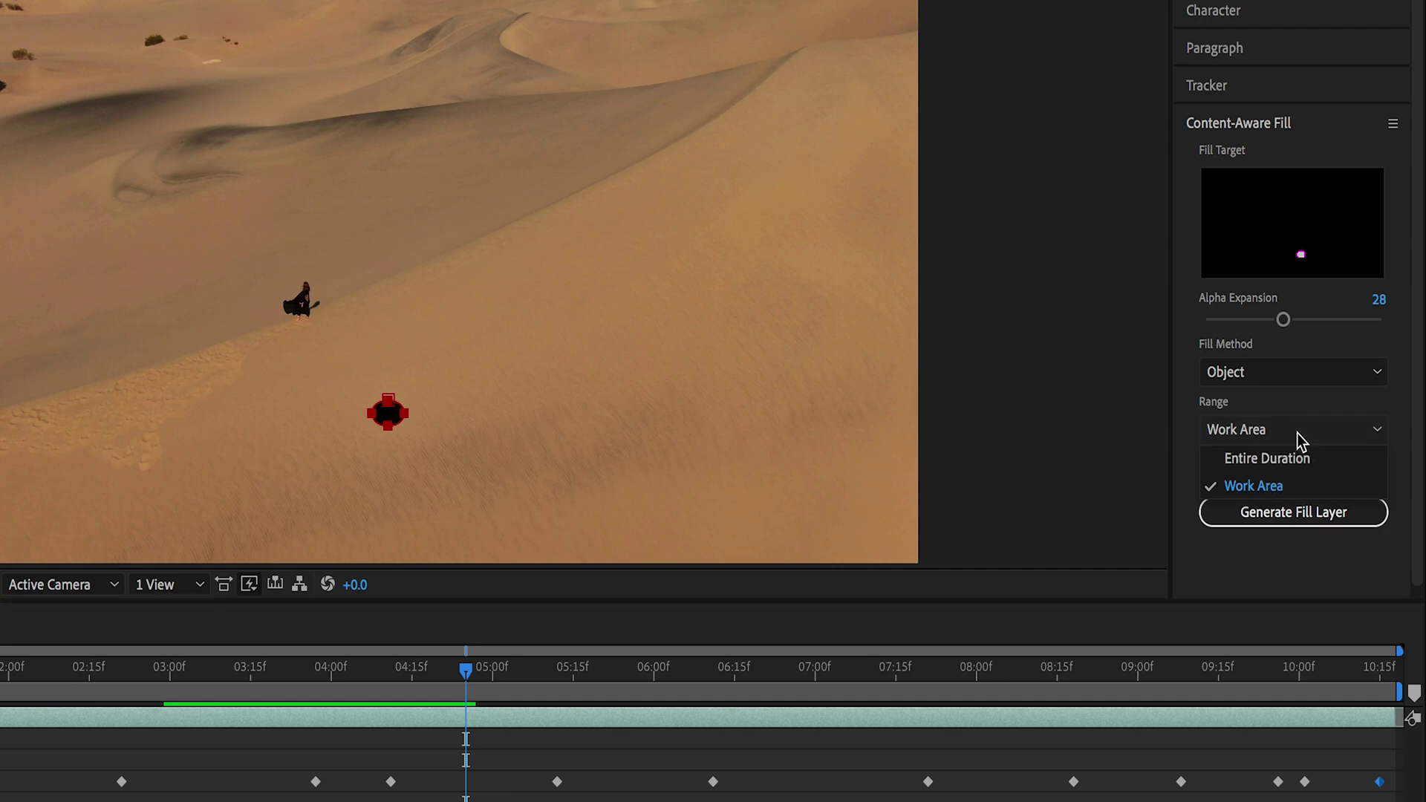
pyautogui.click(1286, 460)
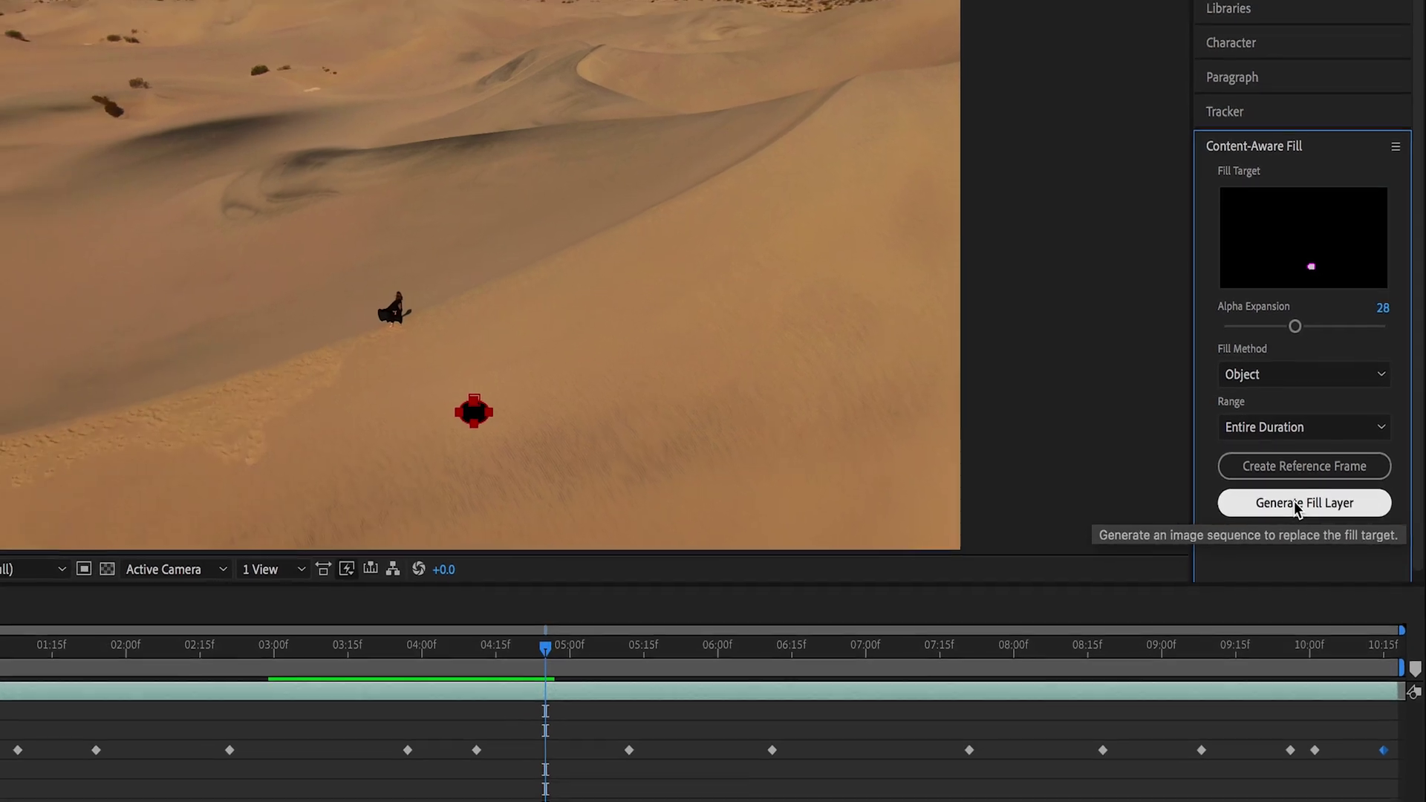
# Generate the Content-Aware Fill layer to paint over the masked shadow
pyautogui.click(1293, 501)
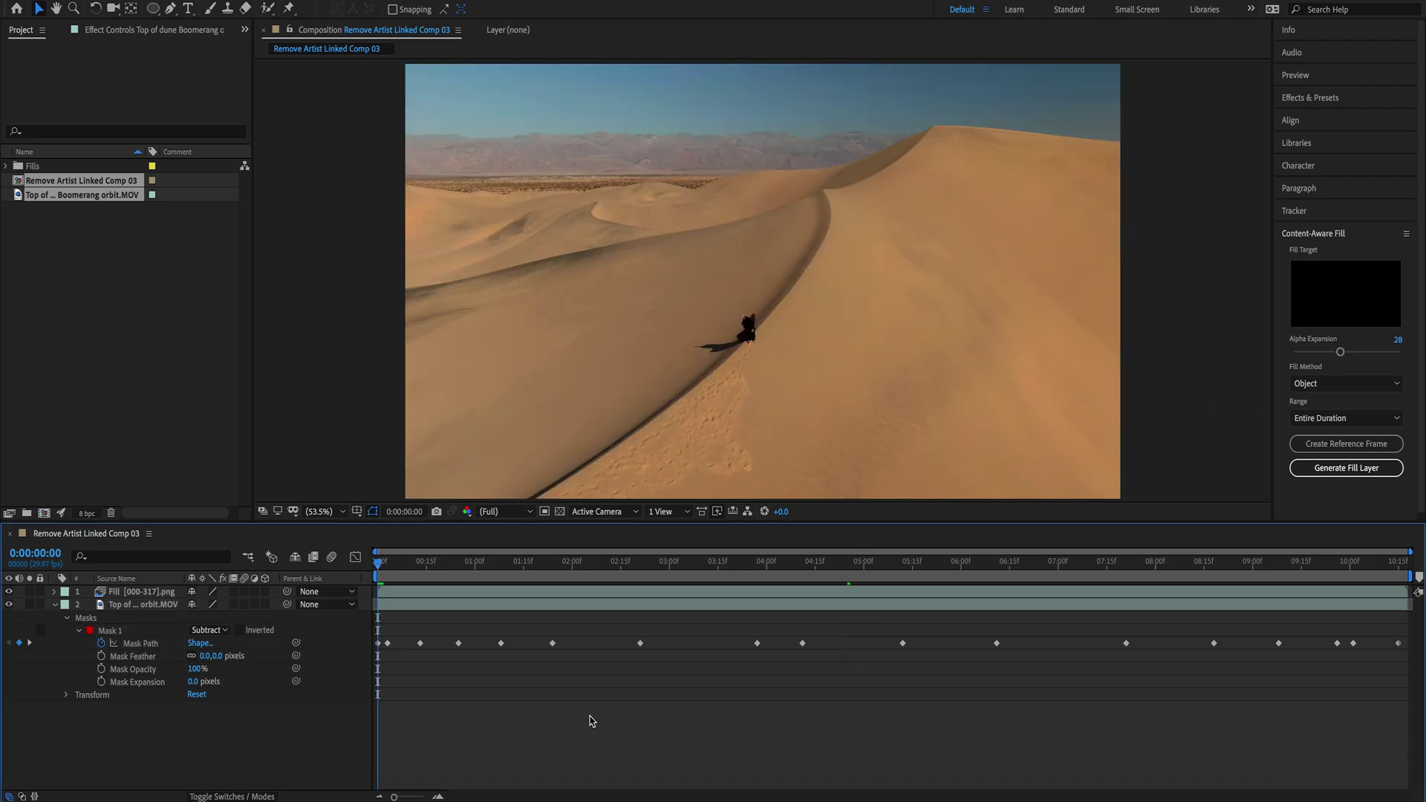
# Deselect layers and preview the filled clip from the start, stopping at 0:00:07:29
pyautogui.click(591, 720)
pyautogui.press('space')
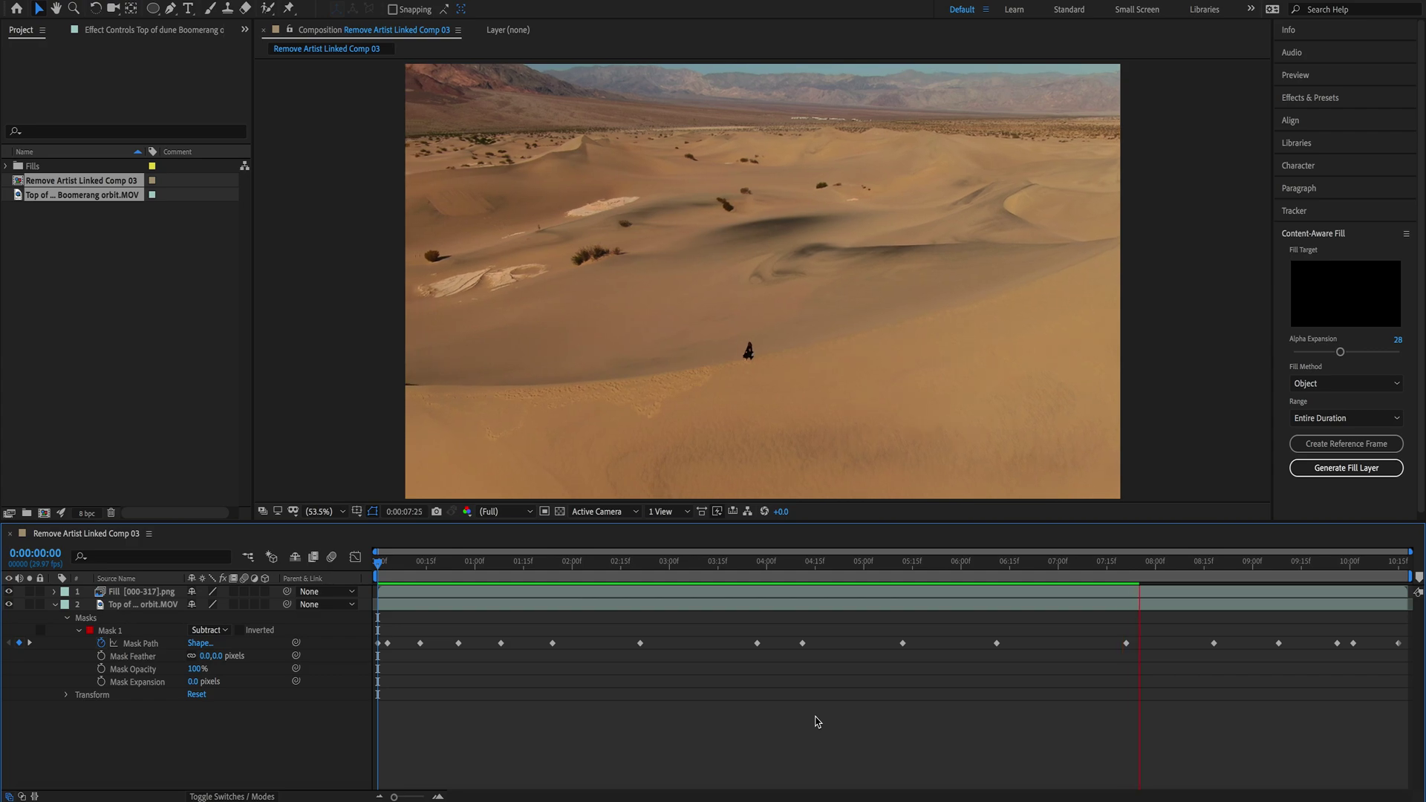
pyautogui.press('space')
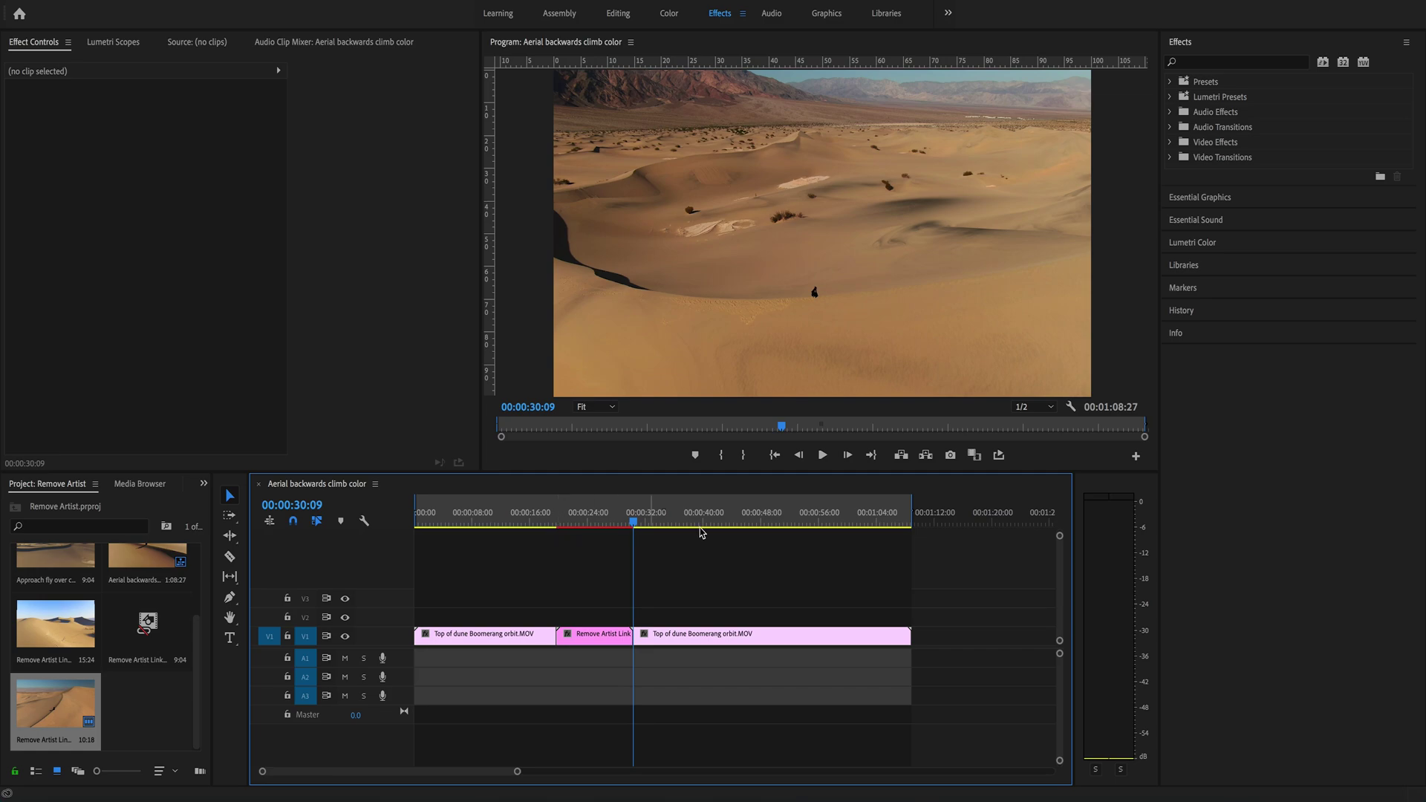
# Set the sequence's work area from about 00:00:23:00 to 00:00:32:00 around the linked comp
pyautogui.click(523, 518)
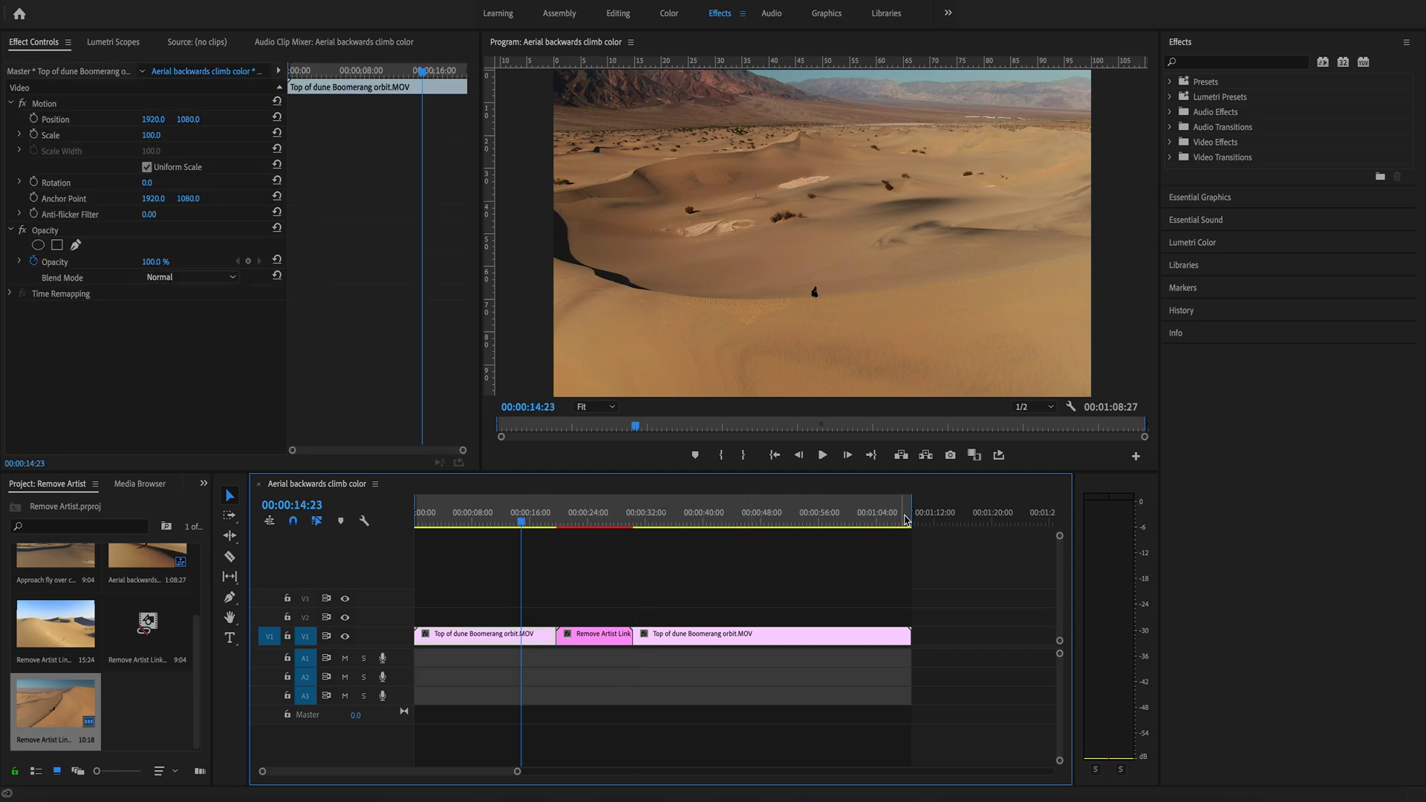
pyautogui.moveTo(911, 513); pyautogui.dragTo(633, 512)
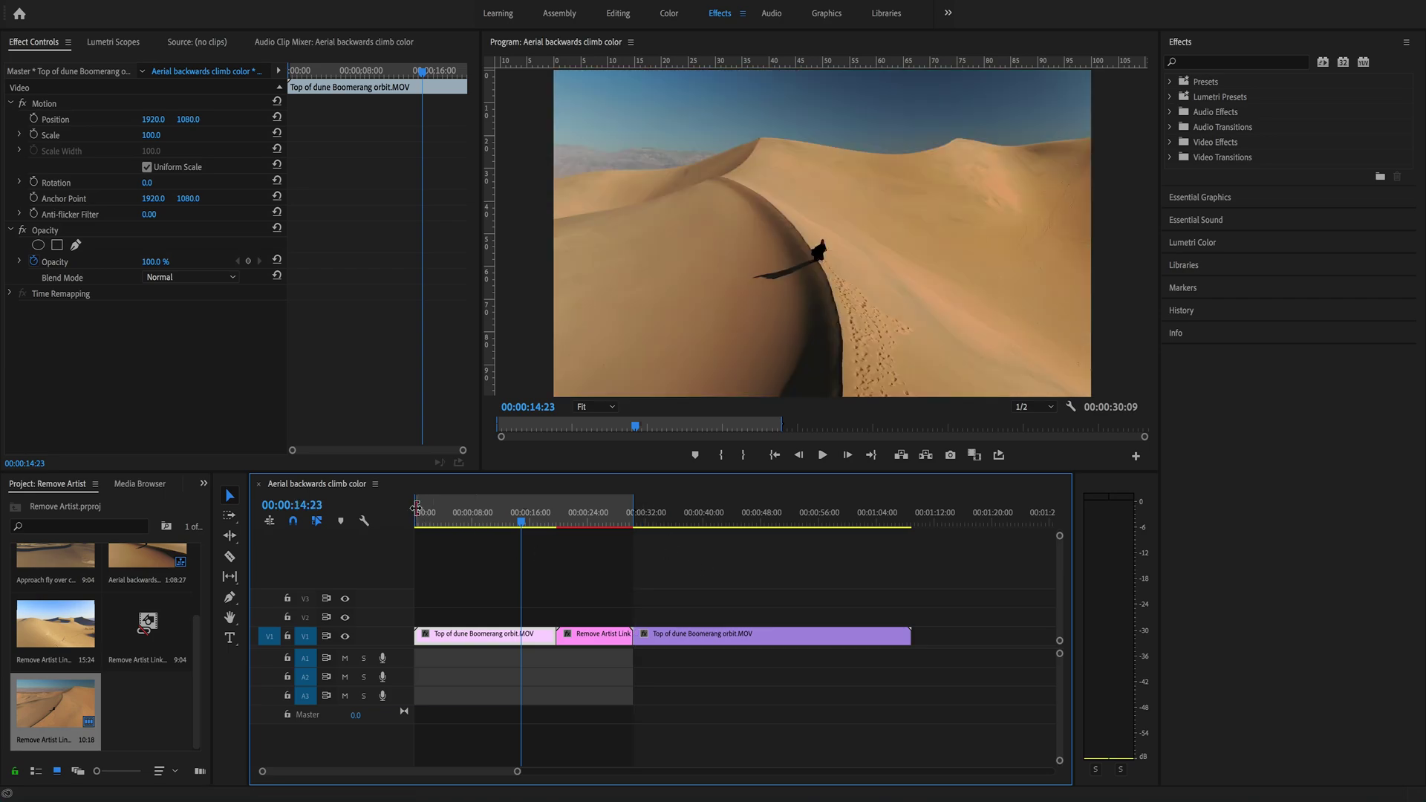
pyautogui.moveTo(416, 507); pyautogui.dragTo(556, 512)
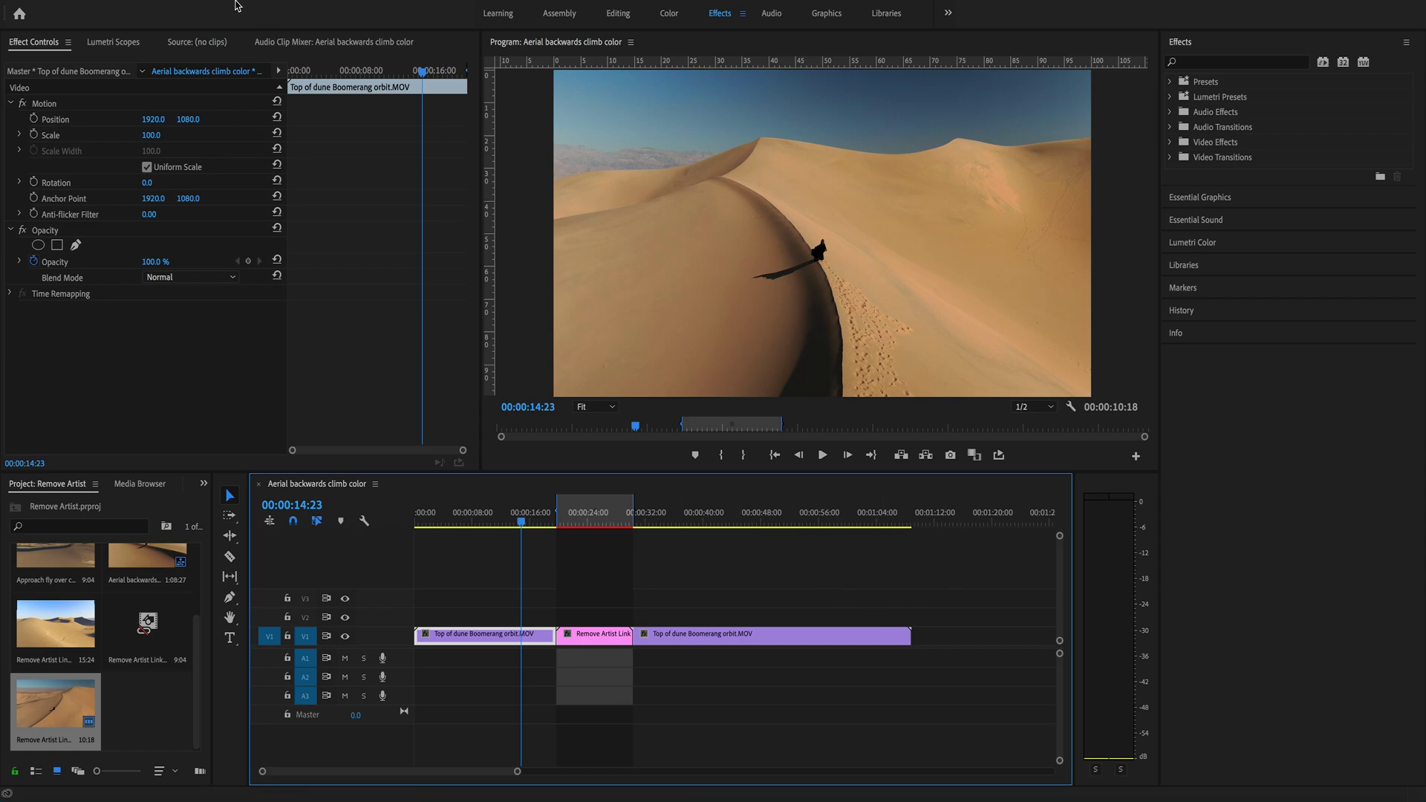
pyautogui.click(237, 0)
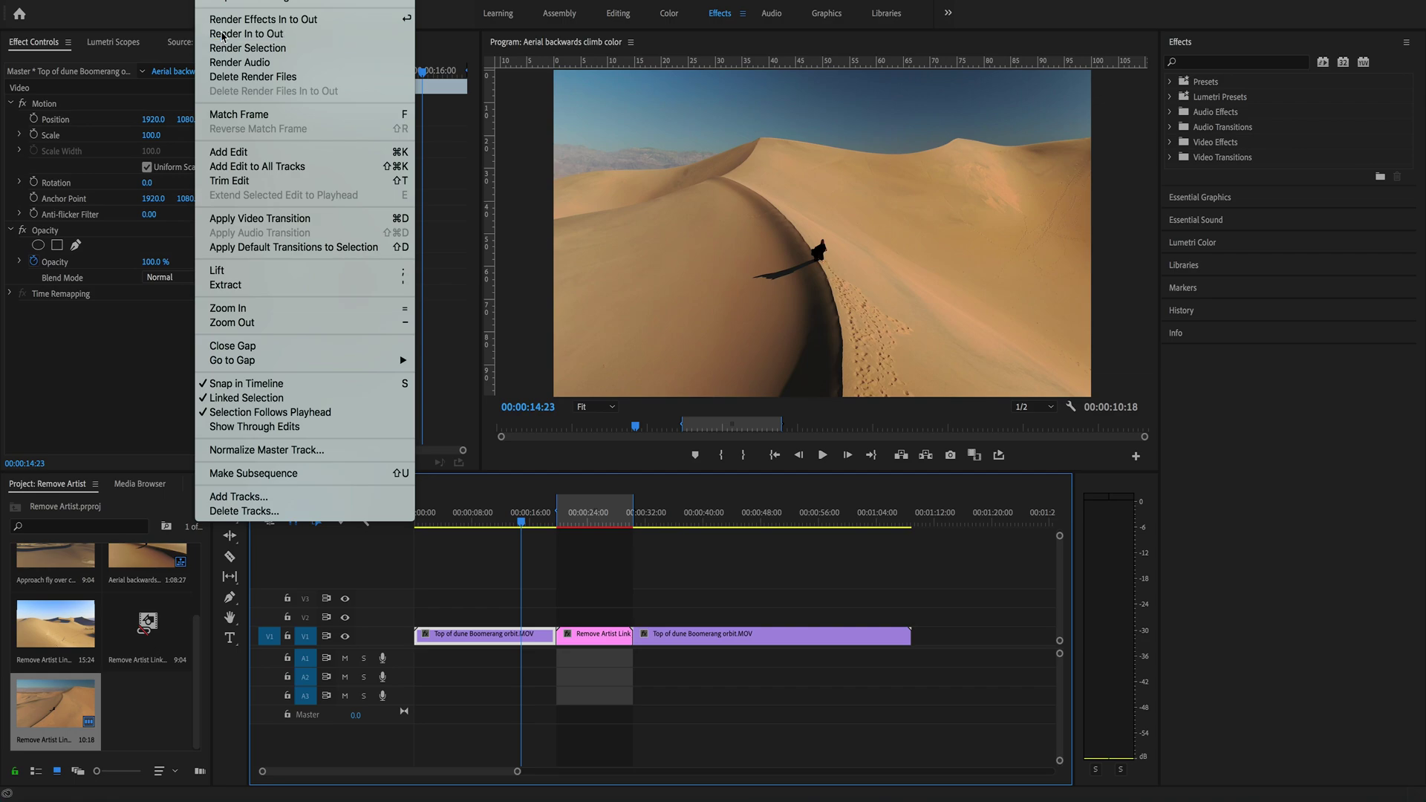
# Render In to Out previews for the marked range of the sequence
pyautogui.click(223, 34)
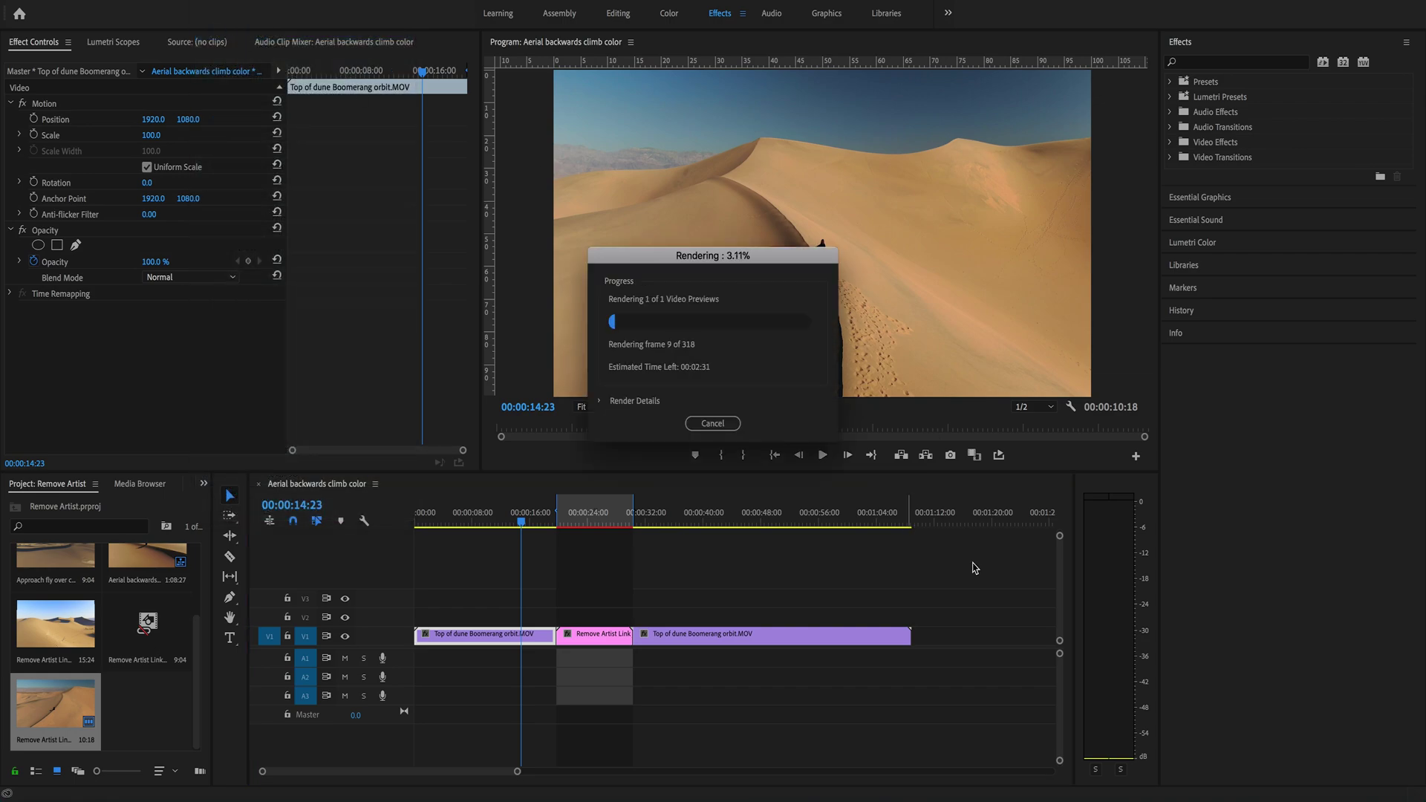